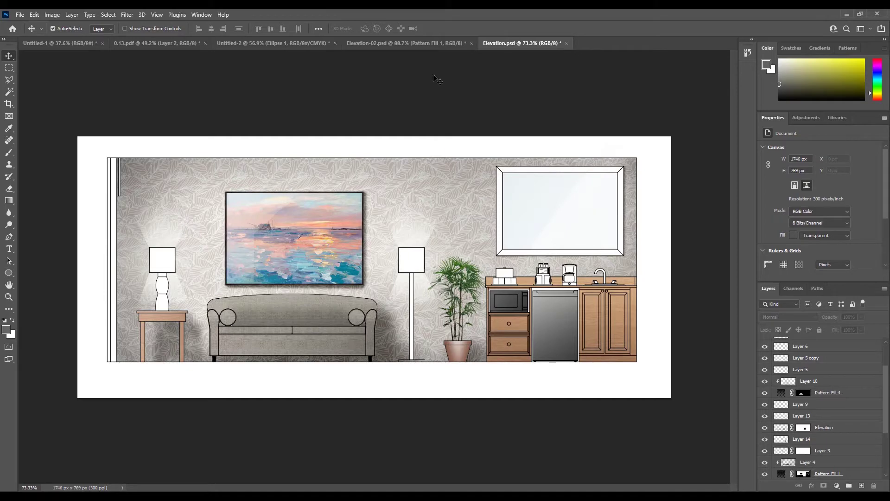
Compare the finished Elevation.psd rendering with the unfinished Elevation-02.psd, and return to Elevation-02.psd
{"action": "left_click", "coordinate": [445, 43]}
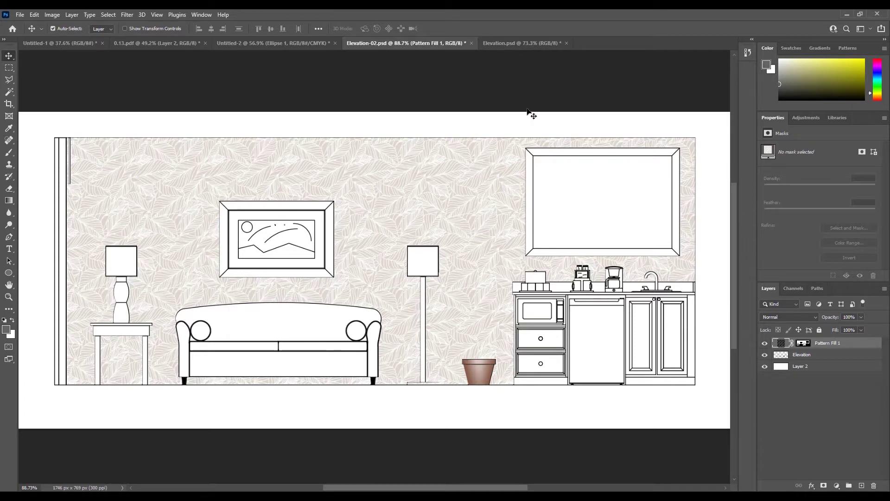
{"action": "left_click", "coordinate": [521, 43]}
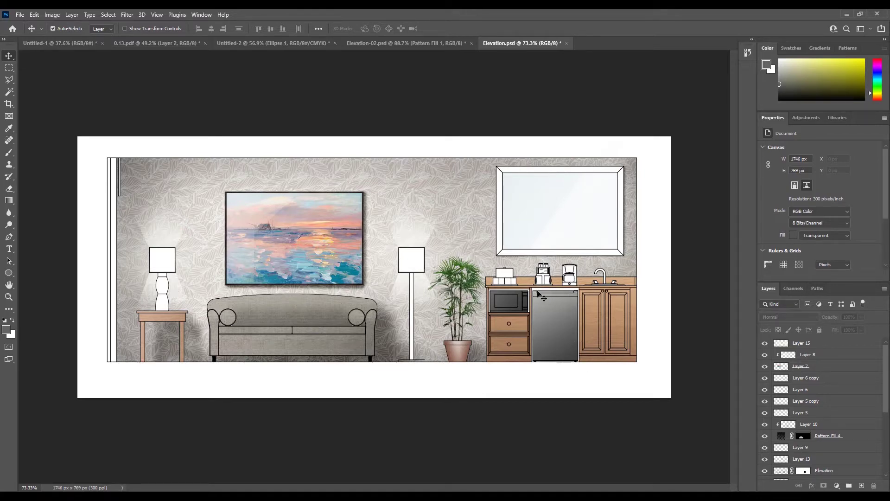
{"action": "left_click", "coordinate": [420, 46]}
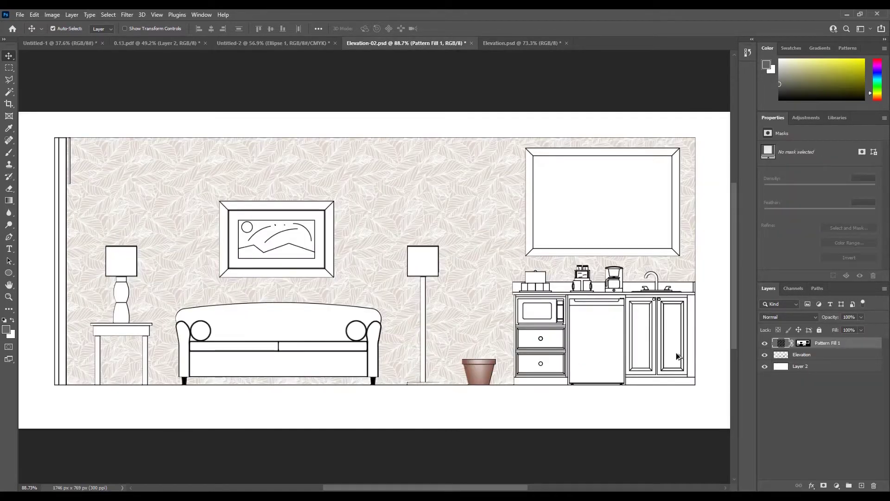
Inspect the linework against the wallpaper and move the Pattern Fill 1 layer below the Elevation layer
{"action": "scroll", "coordinate": [676, 352], "scroll_direction": "up", "scroll_amount": 4}
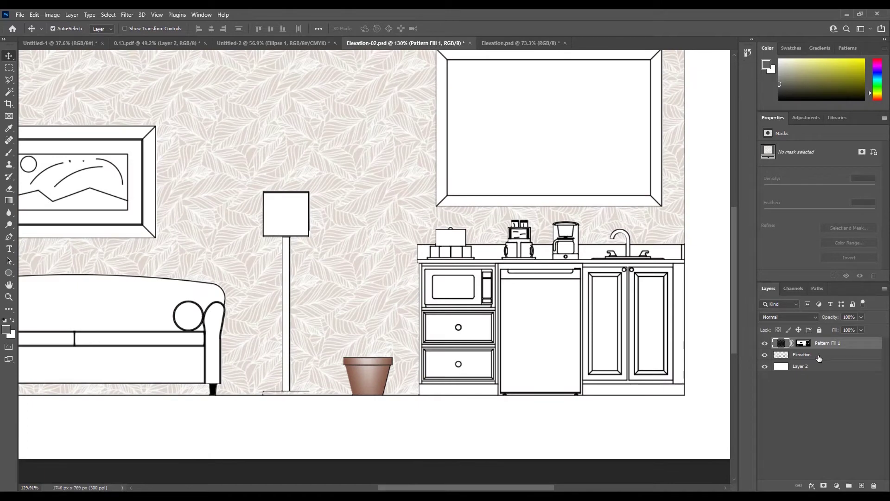
{"action": "left_click", "coordinate": [819, 357]}
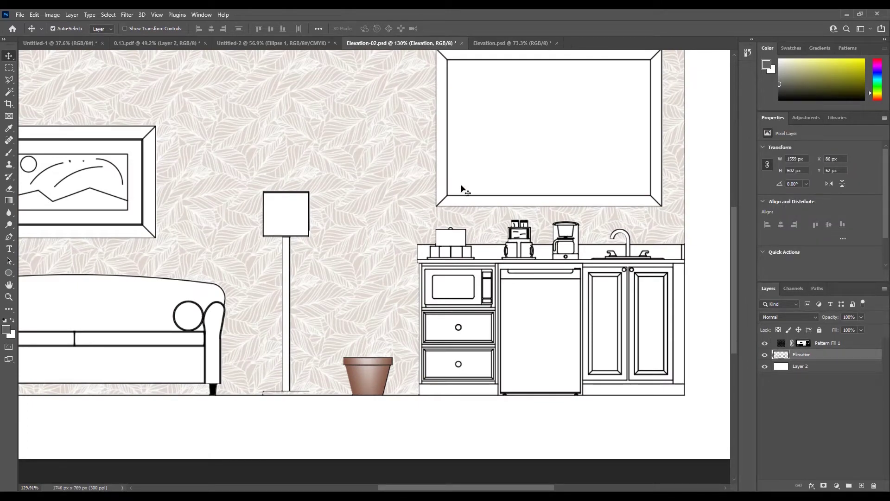
{"action": "scroll", "coordinate": [459, 183], "scroll_direction": "up", "scroll_amount": 4}
{"action": "scroll", "coordinate": [415, 197], "scroll_direction": "up", "scroll_amount": 1}
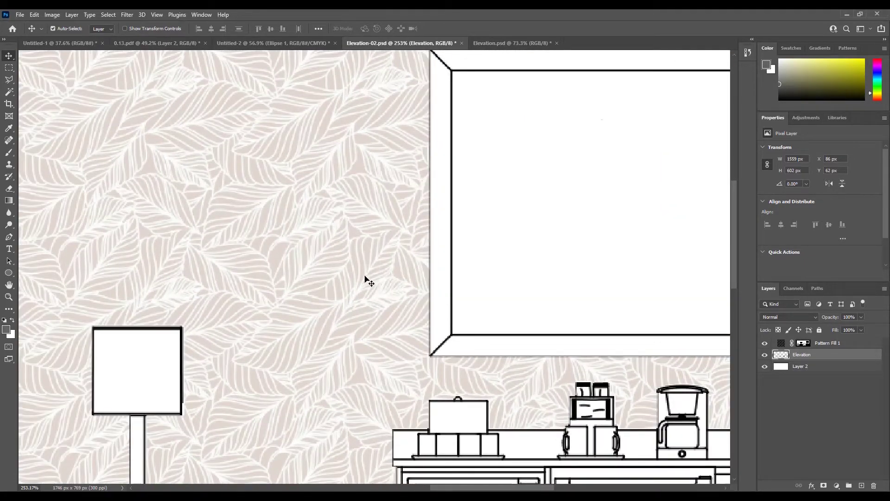
{"action": "scroll", "coordinate": [415, 253], "scroll_direction": "down", "scroll_amount": 1}
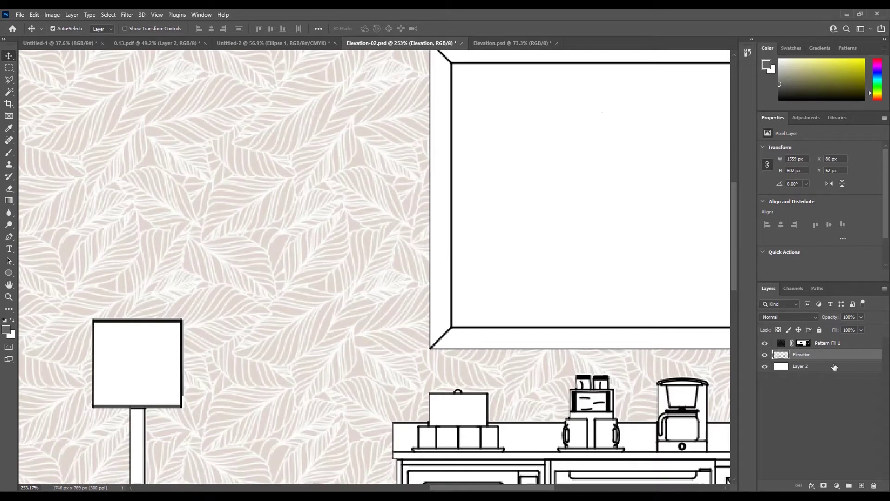
{"action": "left_click", "coordinate": [834, 343]}
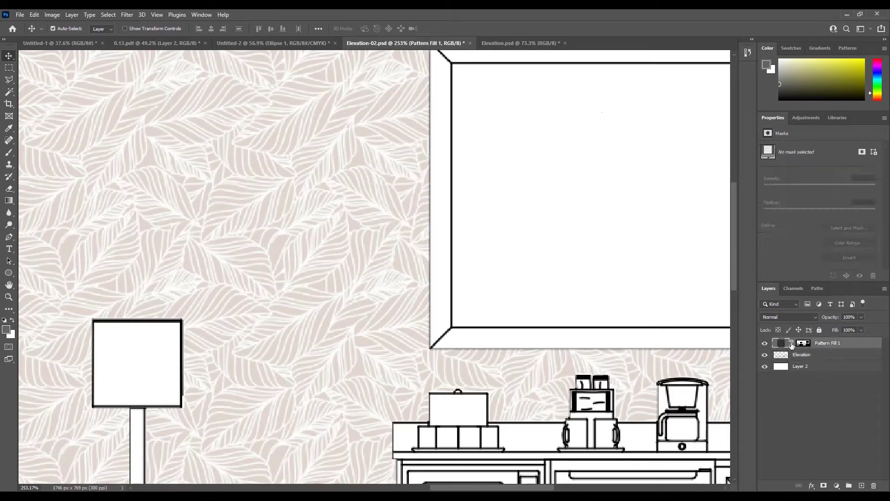
{"action": "left_click", "coordinate": [764, 343]}
{"action": "left_click", "coordinate": [765, 344]}
{"action": "left_click_drag", "start_coordinate": [822, 347], "coordinate": [817, 362]}
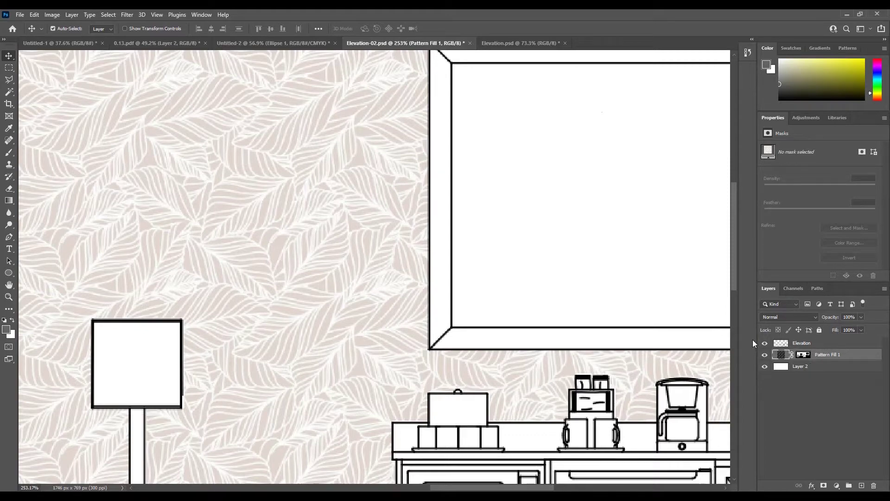
Make the Elevation layer active by picking the kitchenette's linework on the canvas
{"action": "scroll", "coordinate": [420, 235], "scroll_direction": "down", "scroll_amount": 5}
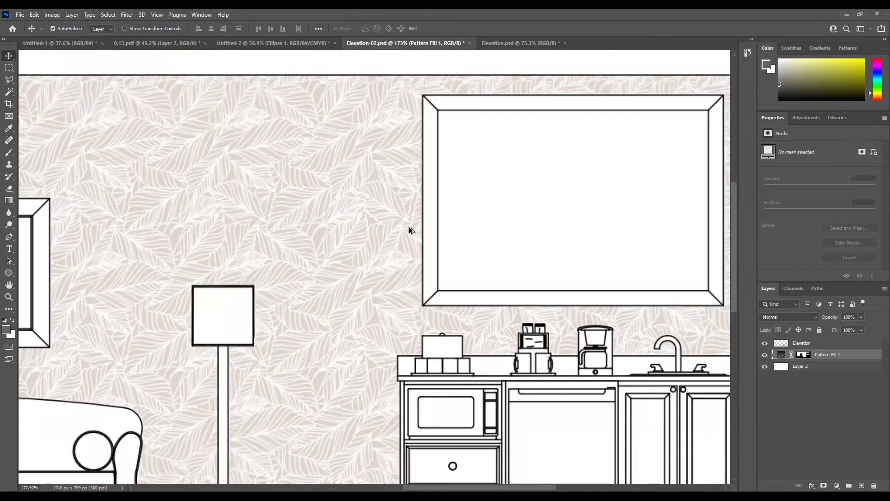
{"action": "scroll", "coordinate": [551, 418], "scroll_direction": "up", "scroll_amount": 3}
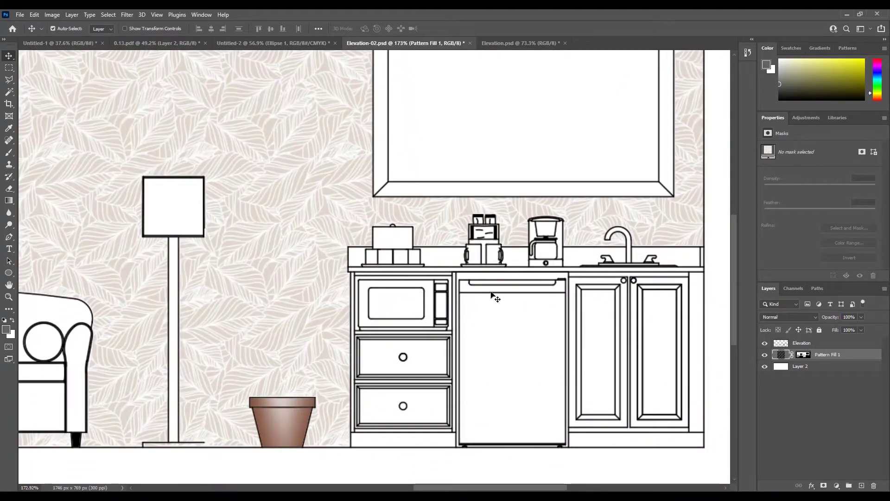
{"action": "left_click", "coordinate": [469, 269]}
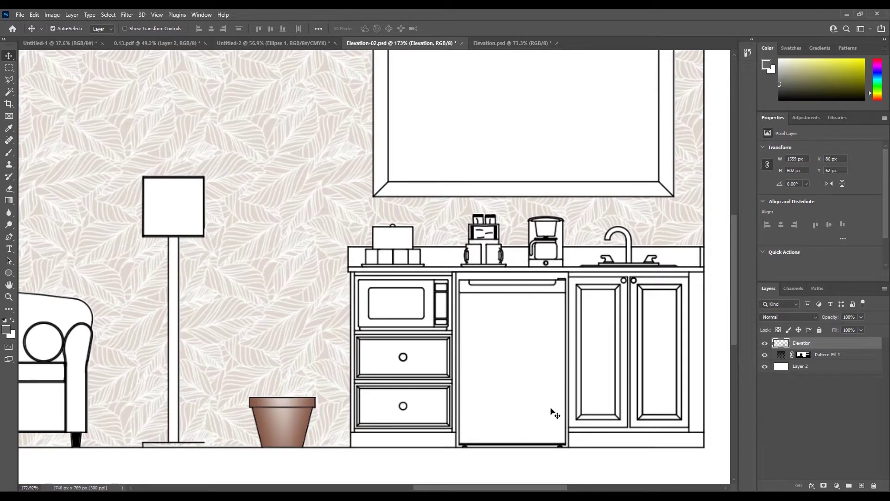
{"action": "left_click", "coordinate": [9, 93]}
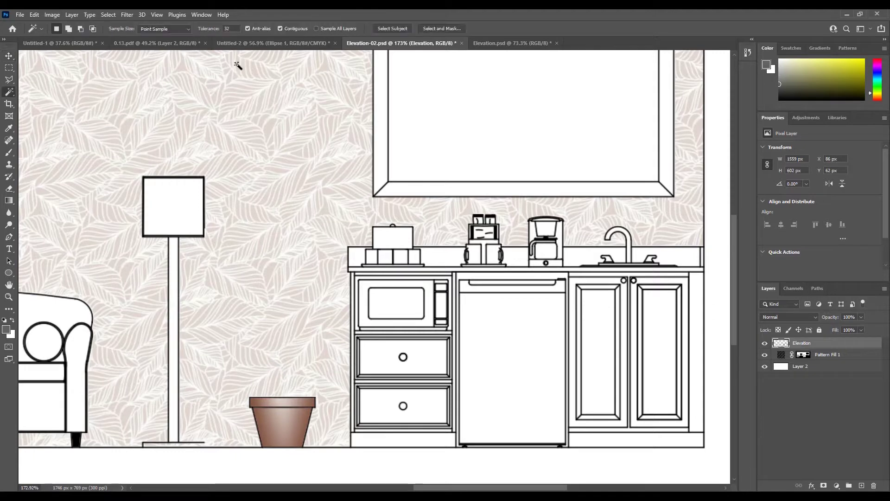
{"action": "left_click", "coordinate": [486, 282]}
{"action": "left_click", "coordinate": [486, 282]}
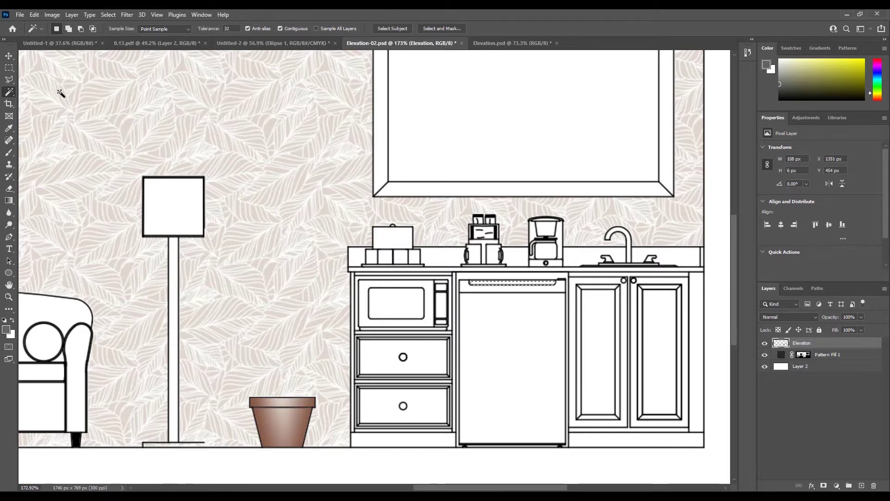
Draw a rectangular marquee selection around the fridge under the counter, about 132 by 204 px
{"action": "left_click", "coordinate": [8, 68]}
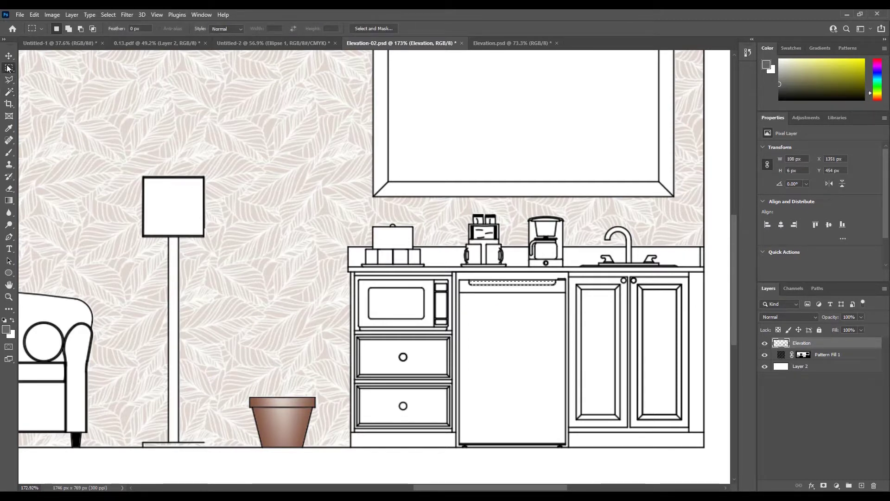
{"action": "left_click", "coordinate": [563, 280]}
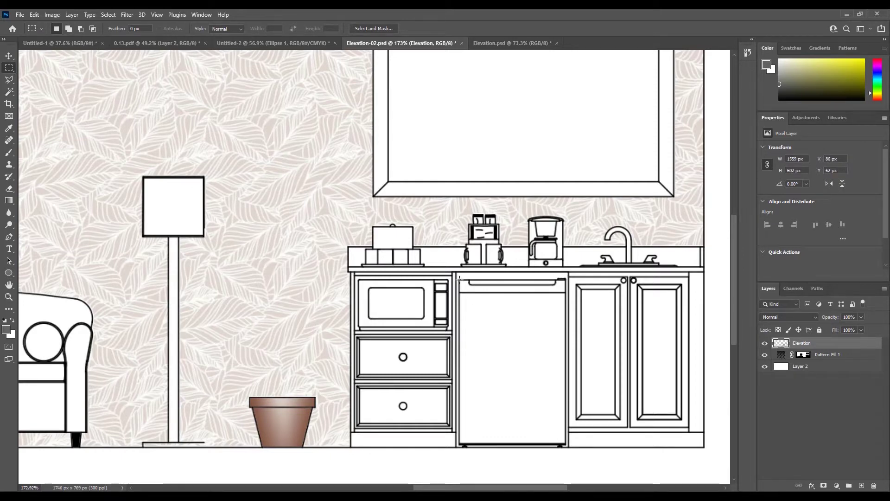
{"action": "left_click_drag", "start_coordinate": [459, 278], "coordinate": [566, 445]}
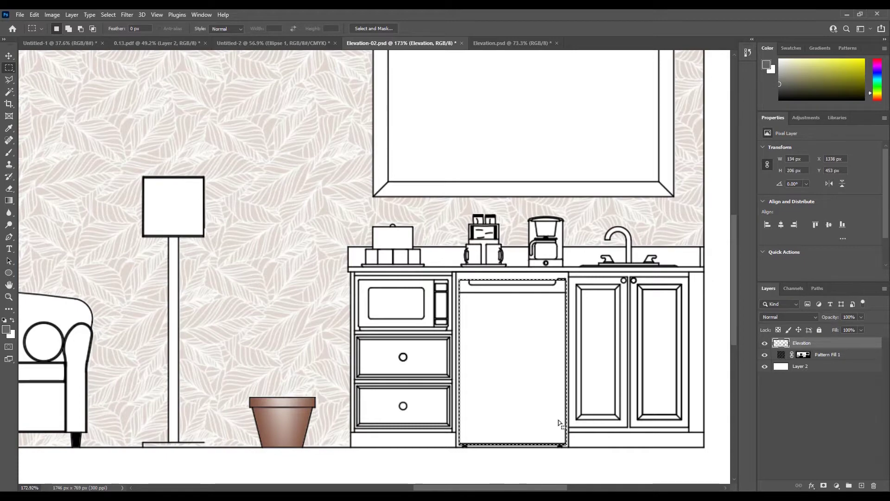
{"action": "left_click", "coordinate": [517, 439]}
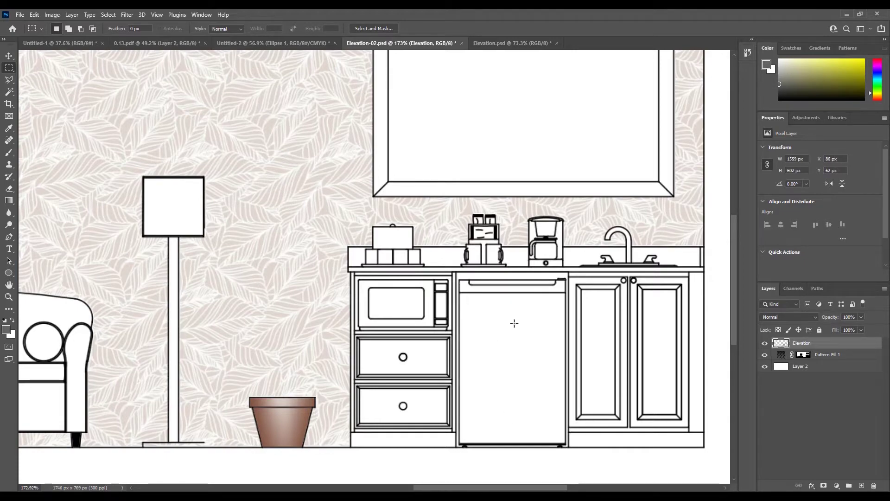
{"action": "scroll", "coordinate": [513, 323], "scroll_direction": "up", "scroll_amount": 4}
{"action": "scroll", "coordinate": [453, 236], "scroll_direction": "down", "scroll_amount": 3}
{"action": "scroll", "coordinate": [428, 214], "scroll_direction": "down", "scroll_amount": 2}
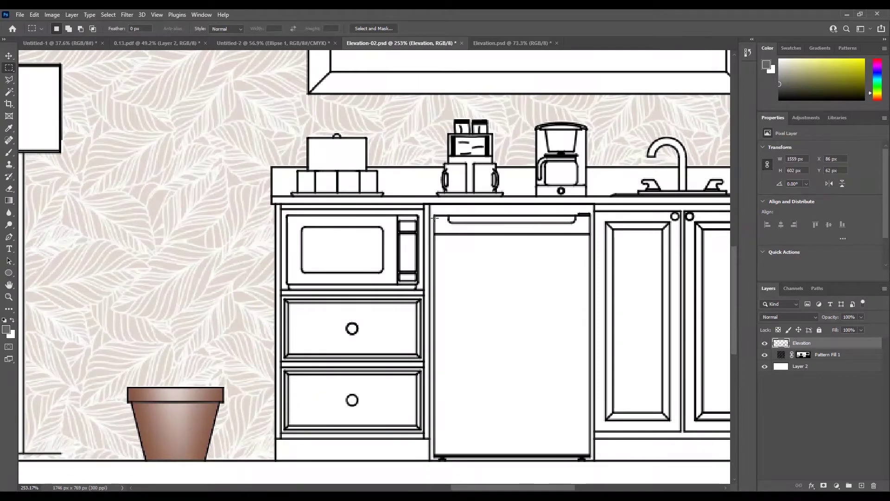
{"action": "left_click_drag", "start_coordinate": [434, 217], "coordinate": [591, 456]}
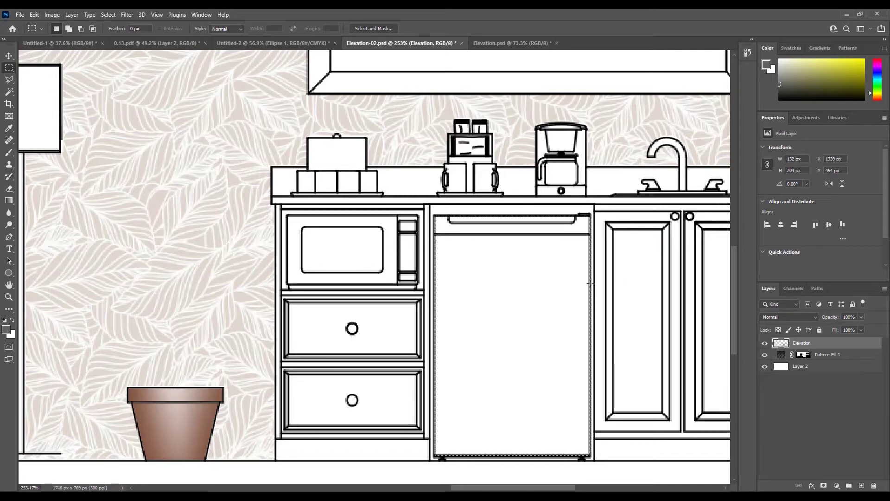
Add a new layer above the Elevation layer, name it Fridge, and make it active
{"action": "scroll", "coordinate": [420, 303], "scroll_direction": "down", "scroll_amount": 3}
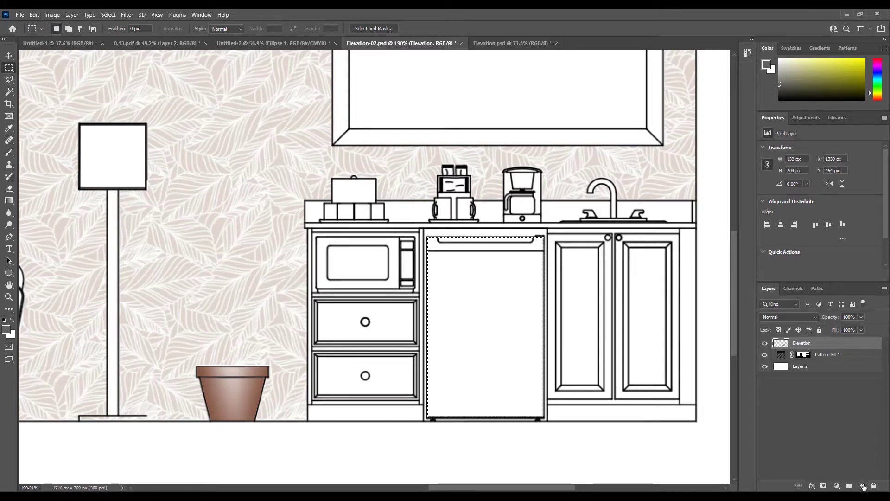
{"action": "left_click", "coordinate": [862, 486]}
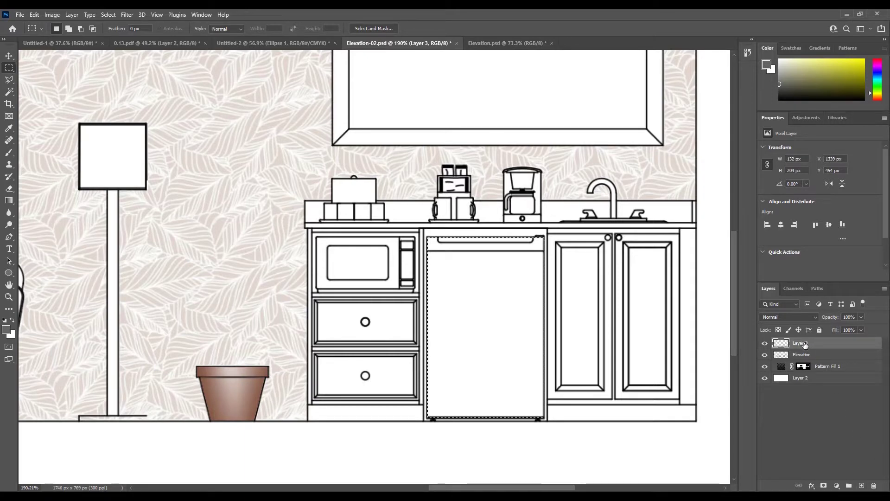
{"action": "double_click", "coordinate": [807, 344]}
{"action": "type", "text": "F"}
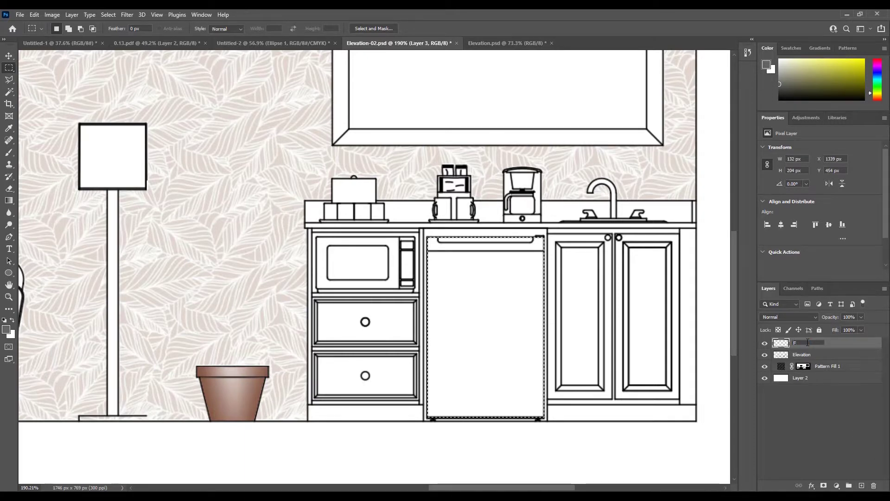
{"action": "type", "text": "ridge"}
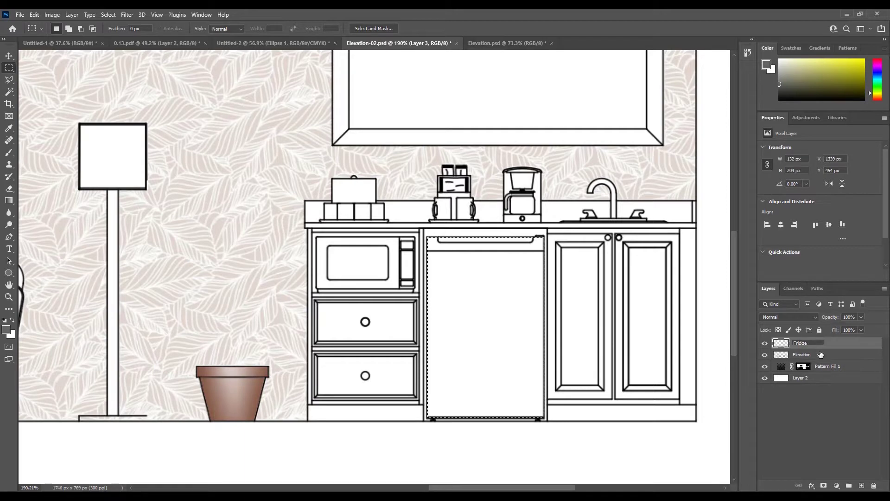
{"action": "key", "text": "Return"}
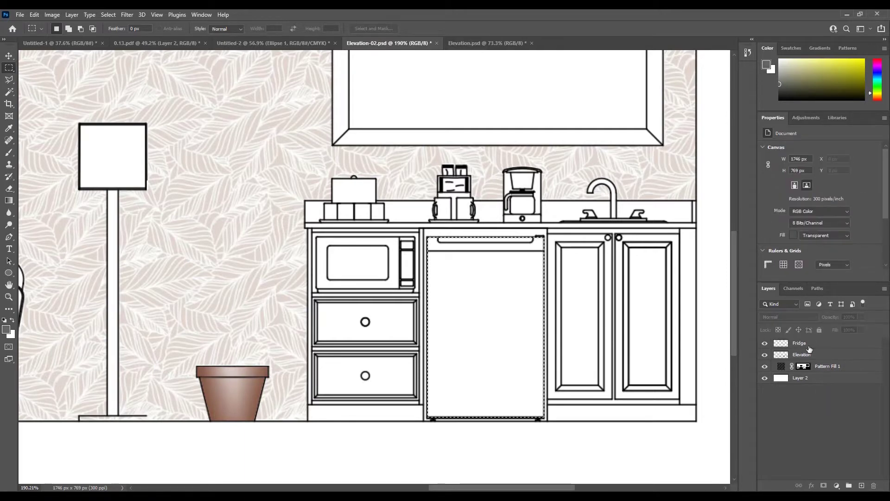
{"action": "left_click", "coordinate": [807, 345]}
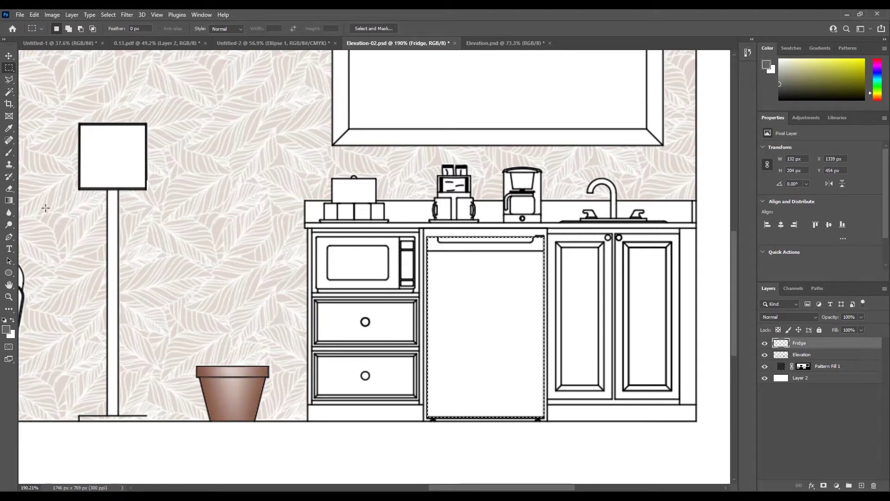
Activate the Gradient tool and accept dark gray 5f5f5f as the foreground color
{"action": "left_click", "coordinate": [9, 201]}
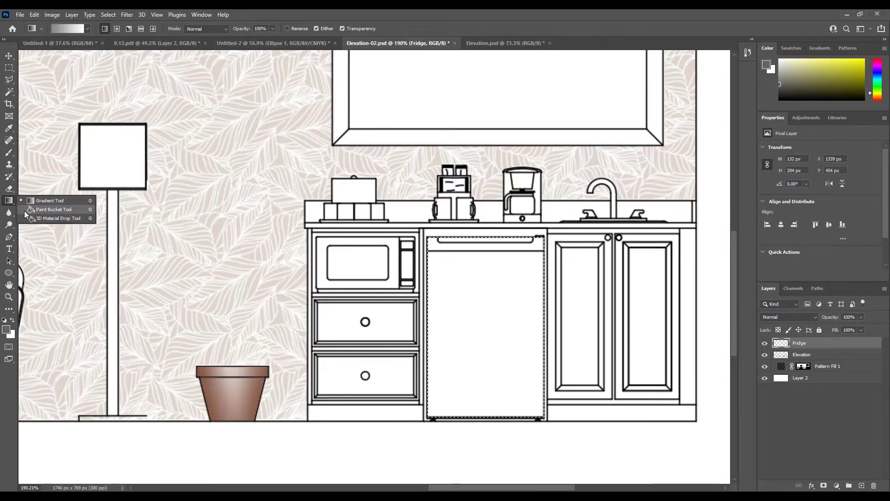
{"action": "left_click", "coordinate": [49, 201]}
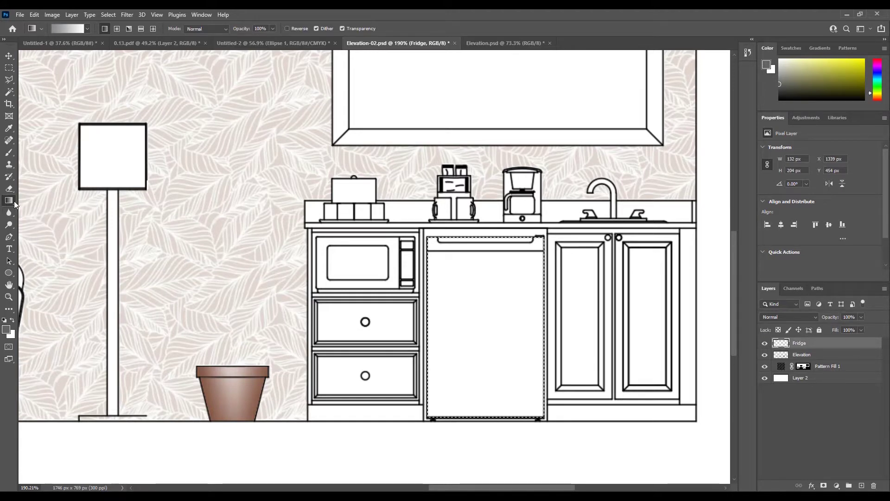
{"action": "left_click", "coordinate": [7, 329]}
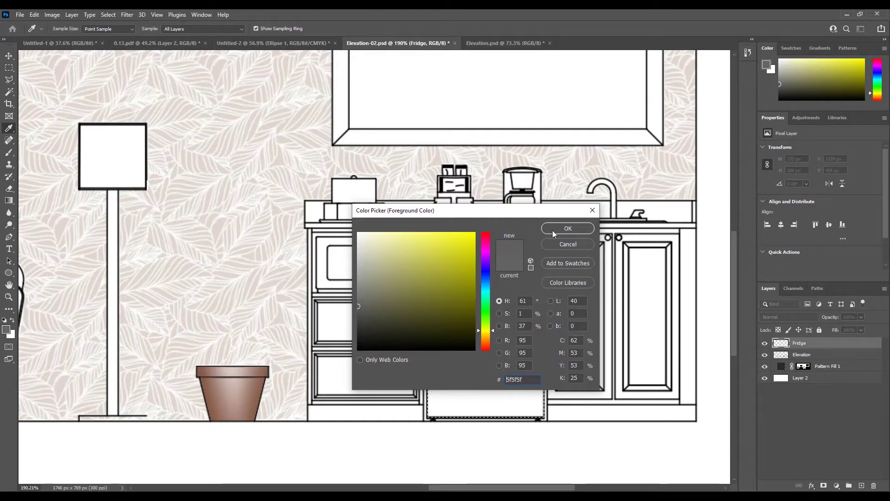
{"action": "left_click", "coordinate": [567, 229]}
{"action": "key", "text": "g"}
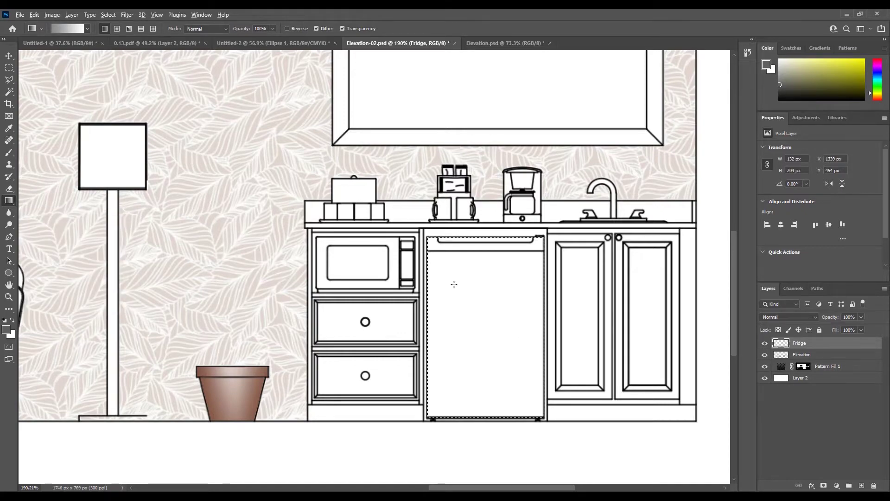
{"action": "scroll", "coordinate": [454, 284], "scroll_direction": "down", "scroll_amount": 3}
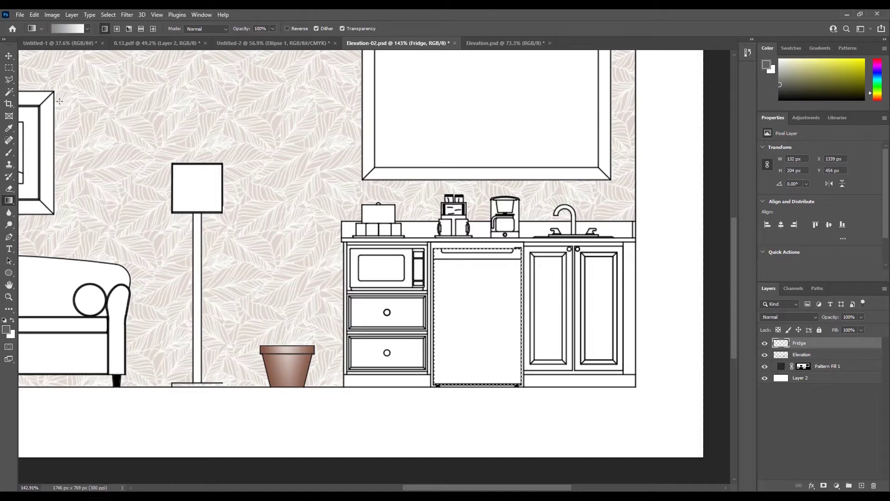
{"action": "left_click", "coordinate": [87, 29]}
{"action": "left_click", "coordinate": [71, 29]}
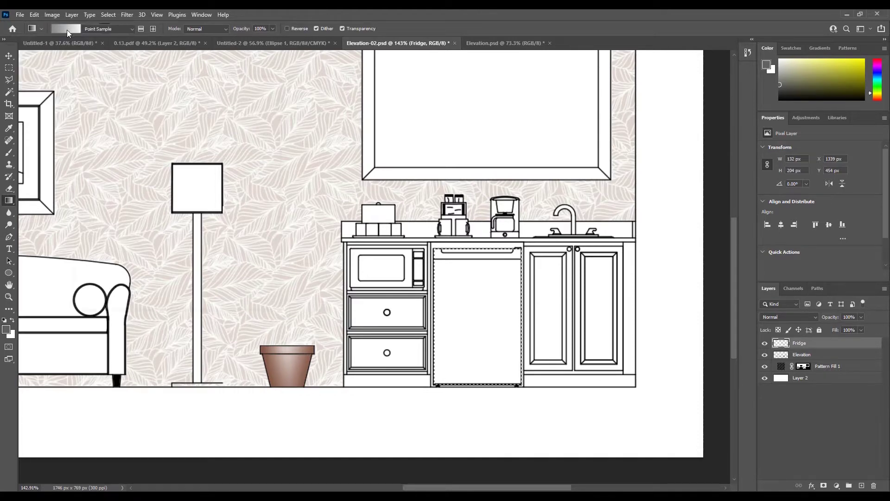
{"action": "left_click", "coordinate": [67, 30]}
{"action": "left_click", "coordinate": [274, 77]}
{"action": "left_click", "coordinate": [67, 29]}
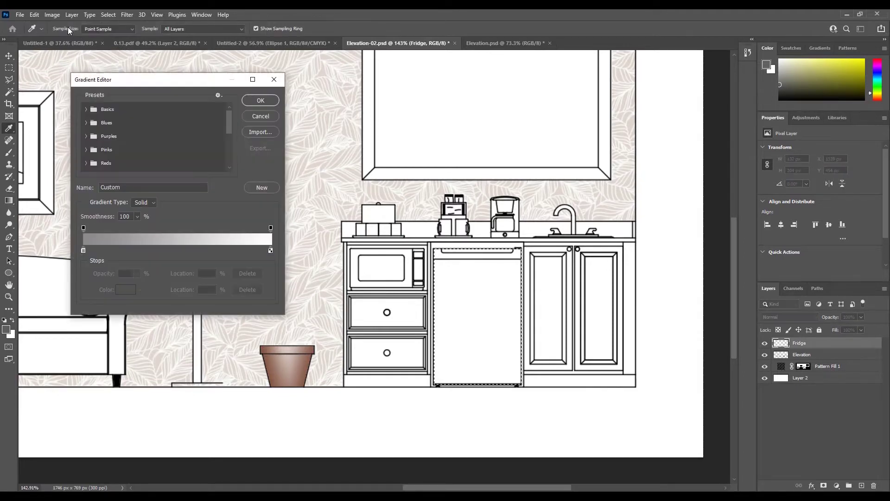
{"action": "double_click", "coordinate": [83, 251]}
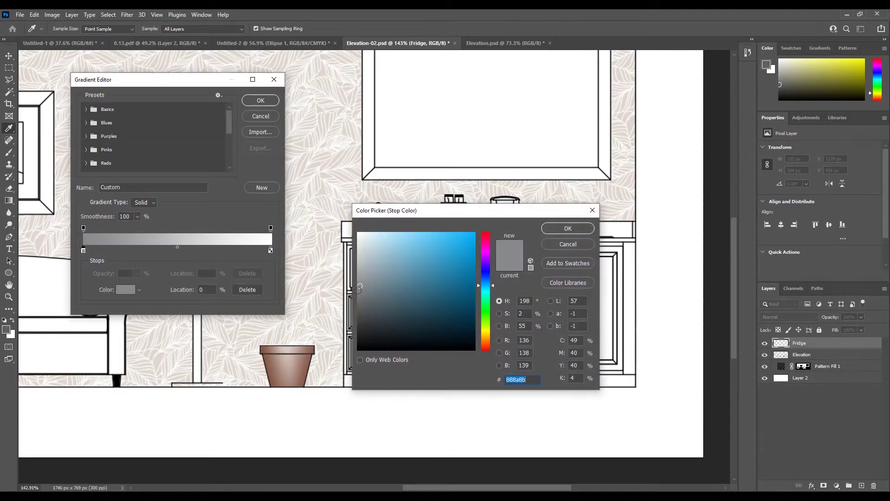
{"action": "left_click_drag", "start_coordinate": [359, 287], "coordinate": [359, 301]}
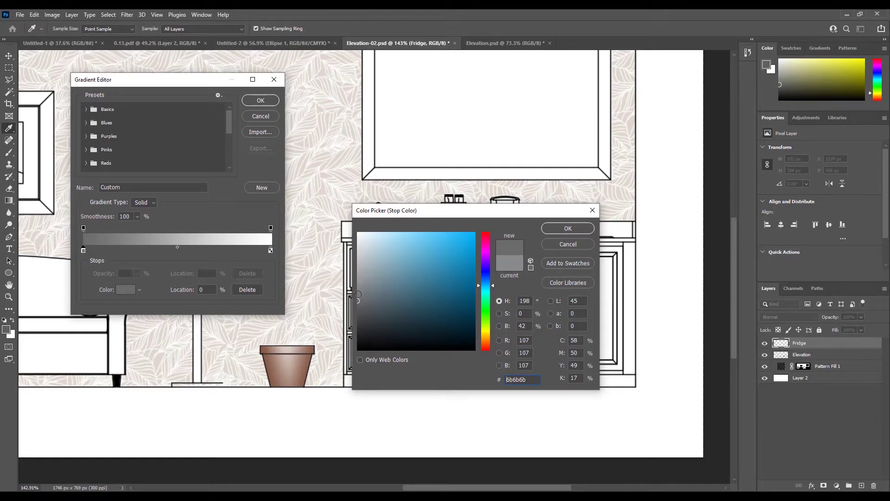
{"action": "left_click", "coordinate": [358, 297]}
{"action": "left_click_drag", "start_coordinate": [358, 298], "coordinate": [358, 302]}
{"action": "left_click", "coordinate": [568, 228]}
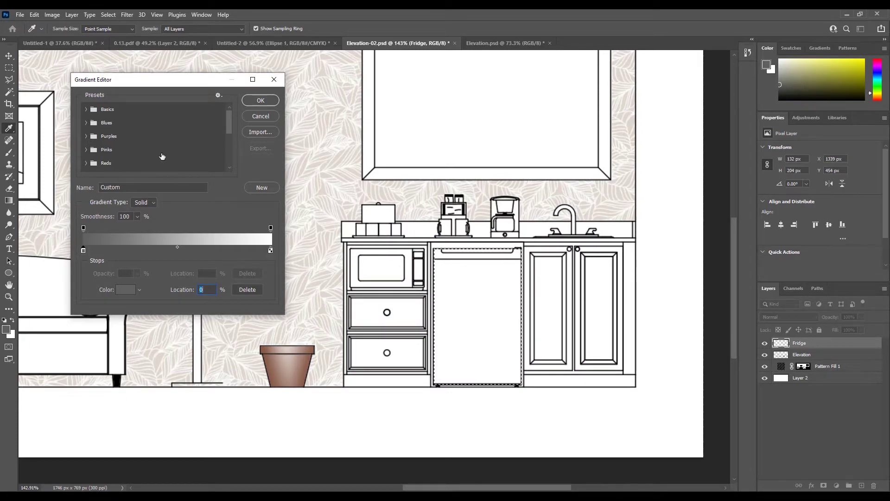
{"action": "left_click", "coordinate": [274, 82]}
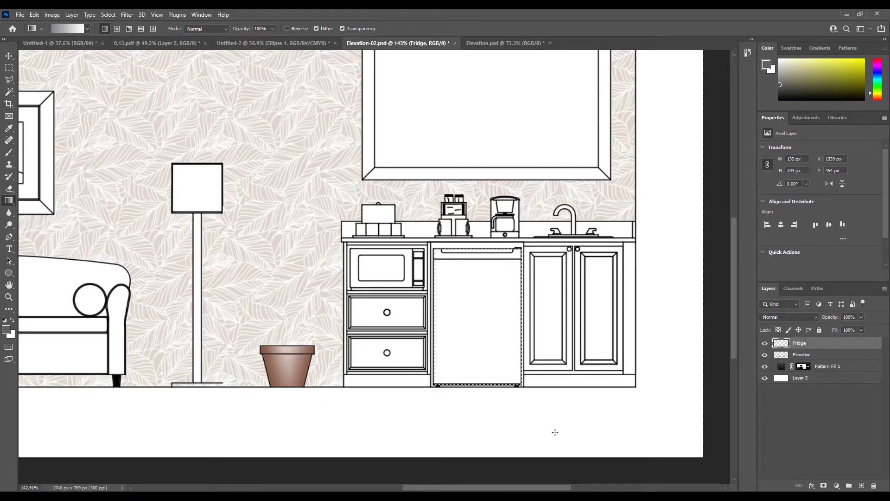
{"action": "left_click_drag", "start_coordinate": [555, 431], "coordinate": [518, 397]}
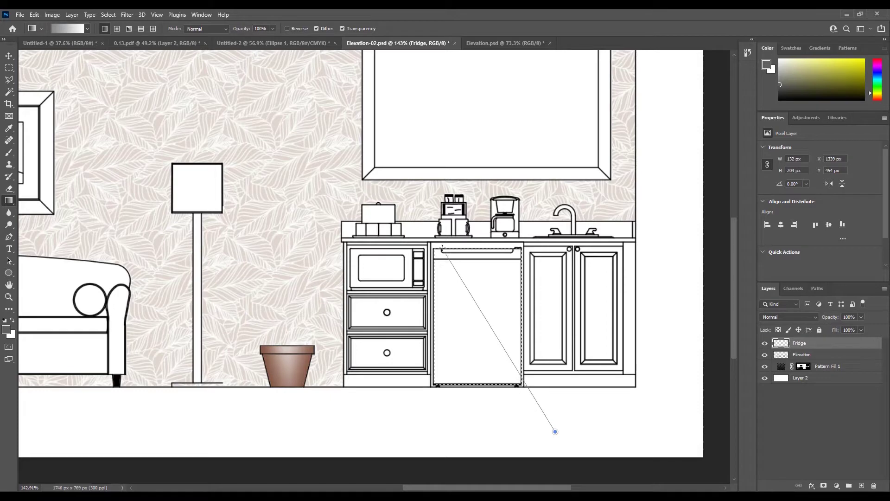
{"action": "left_click_drag", "start_coordinate": [443, 247], "coordinate": [398, 195]}
Edit the gradient's gray starting color stop to darker gray 5a5b5b and accept the custom gradient
{"action": "left_click", "coordinate": [88, 29]}
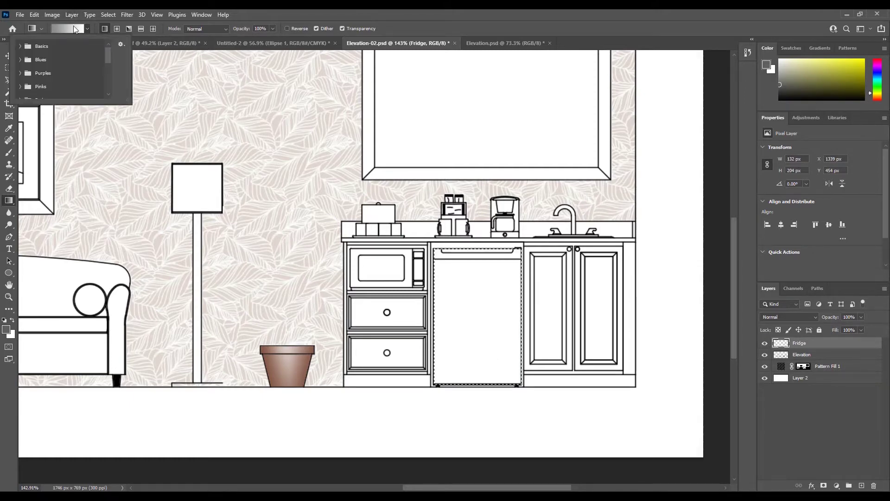
{"action": "left_click", "coordinate": [76, 29]}
{"action": "left_click", "coordinate": [83, 251]}
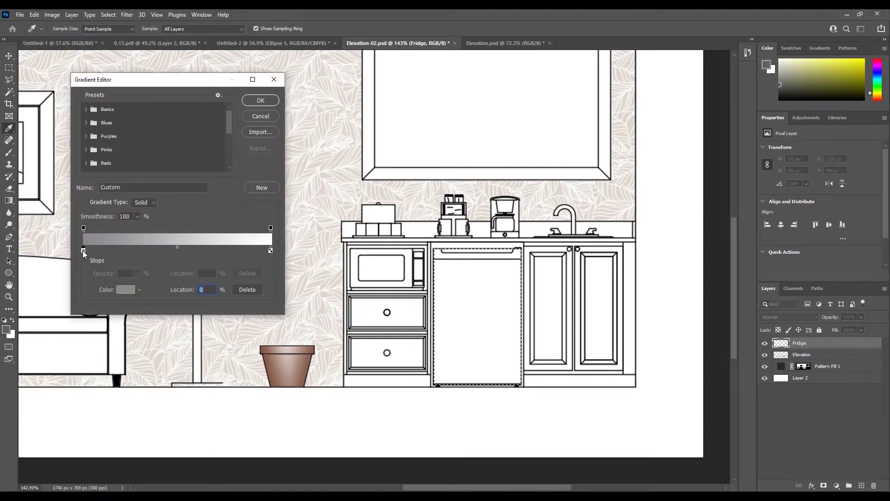
{"action": "double_click", "coordinate": [84, 251]}
{"action": "left_click", "coordinate": [359, 307]}
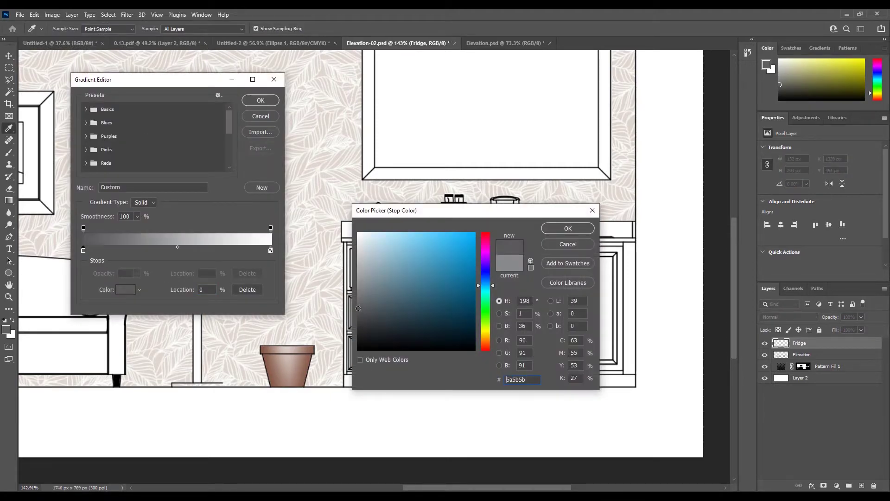
{"action": "left_click", "coordinate": [580, 229]}
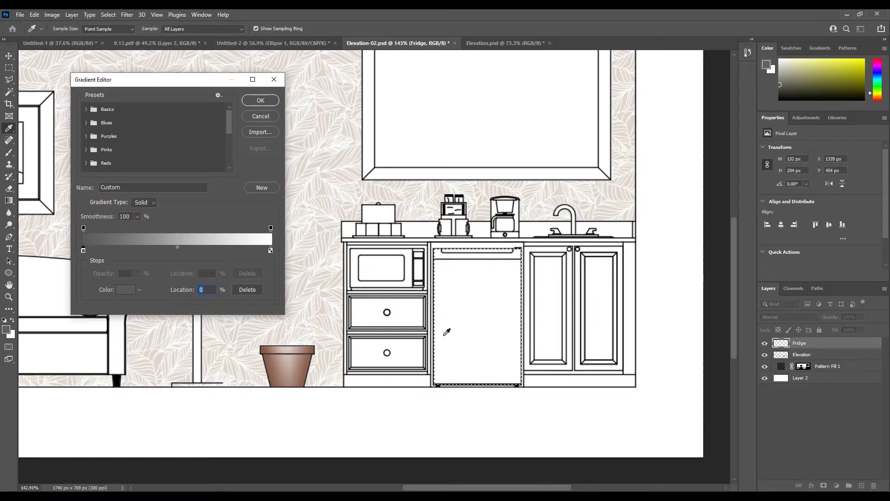
{"action": "left_click", "coordinate": [260, 100]}
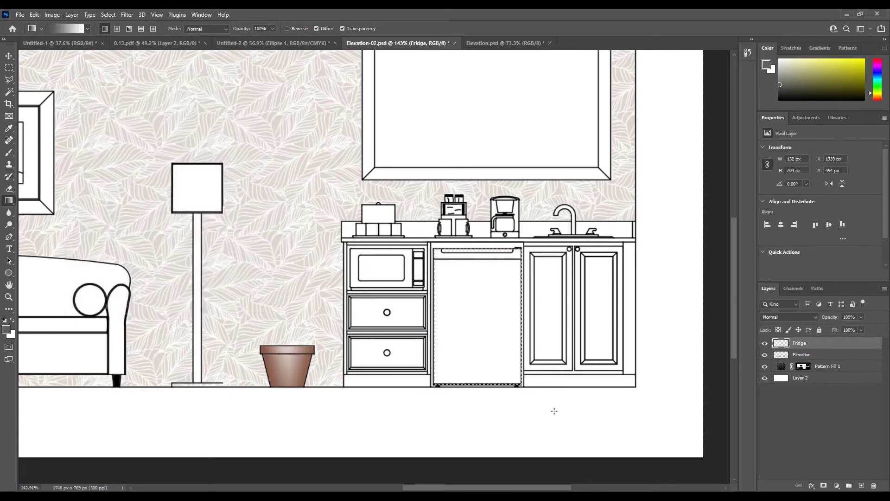
Try two diagonal gradient fills in the fridge selection, from beyond its lower-right corner past its upper-left corner, undoing each one
{"action": "left_click_drag", "start_coordinate": [561, 430], "coordinate": [414, 214]}
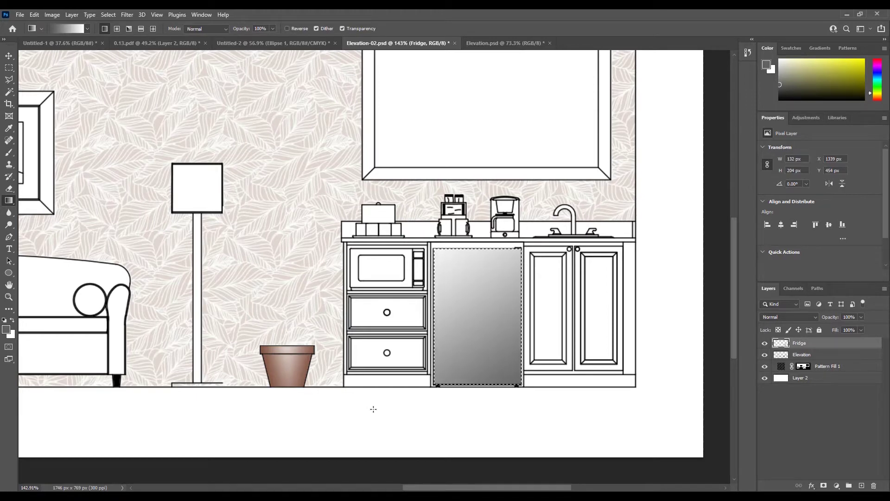
{"action": "key", "text": "ctrl+z"}
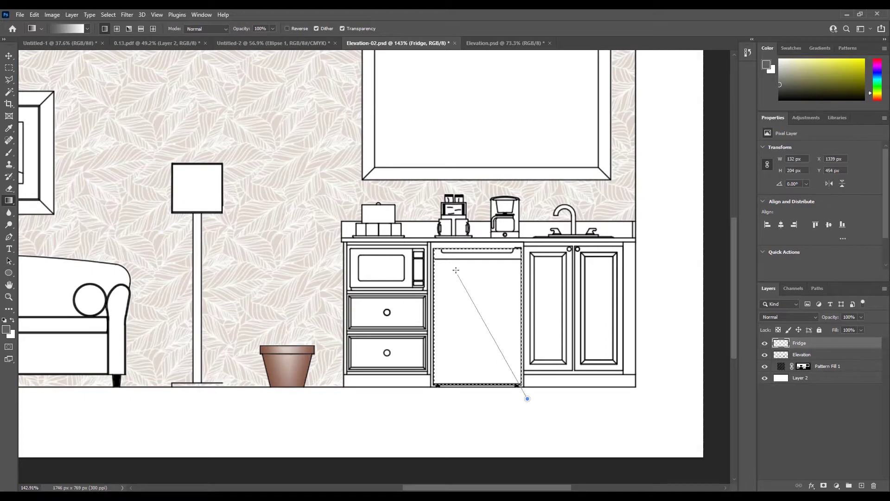
{"action": "left_click_drag", "start_coordinate": [423, 218], "coordinate": [413, 214]}
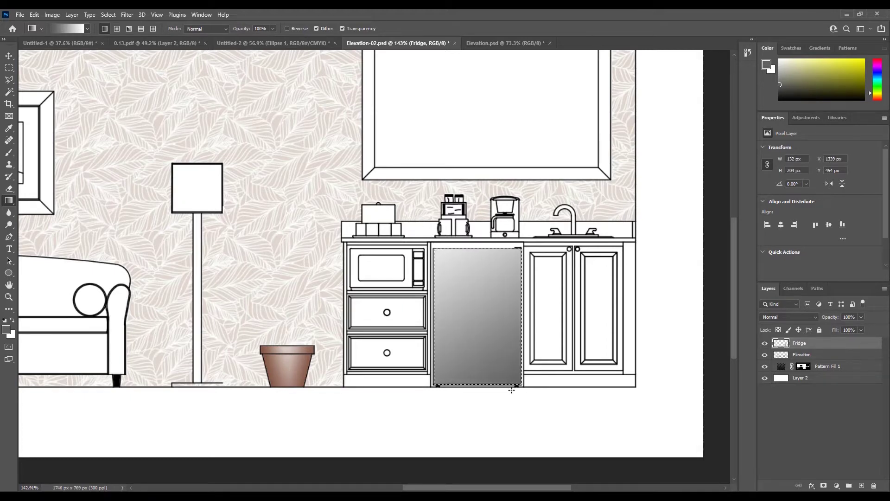
{"action": "key", "text": "ctrl+z"}
Fill the fridge selection with a diagonal linear gradient from just outside its lower-right corner to well beyond its upper-left corner
{"action": "left_click_drag", "start_coordinate": [527, 395], "coordinate": [394, 189]}
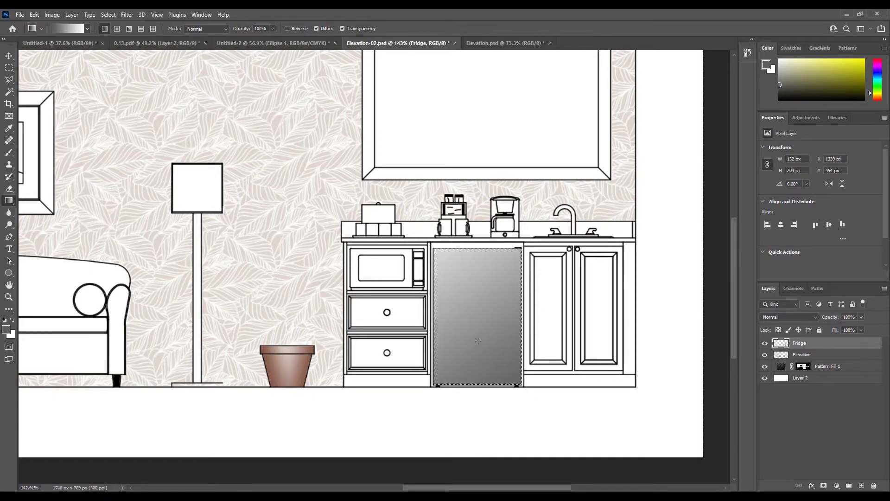
{"action": "scroll", "coordinate": [482, 336], "scroll_direction": "down", "scroll_amount": 6}
{"action": "scroll", "coordinate": [602, 319], "scroll_direction": "up", "scroll_amount": 6}
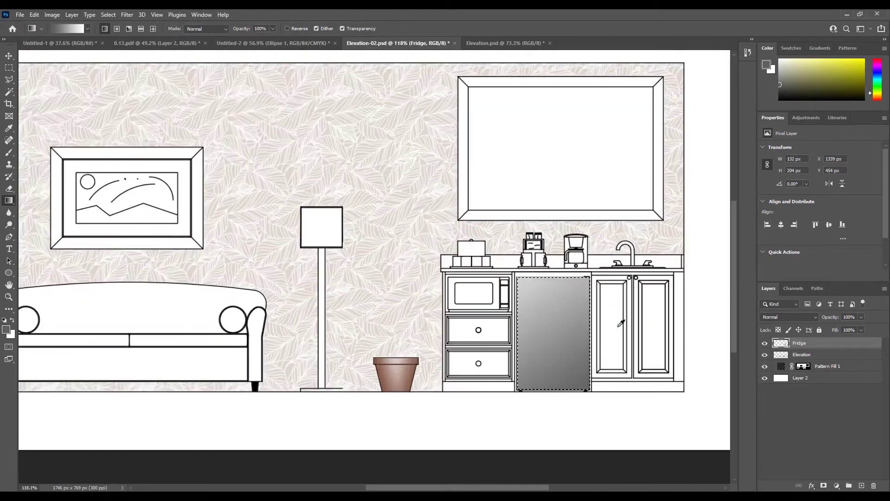
Clear the fridge selection and move the Fridge layer below the Elevation layer
{"action": "left_click", "coordinate": [8, 67]}
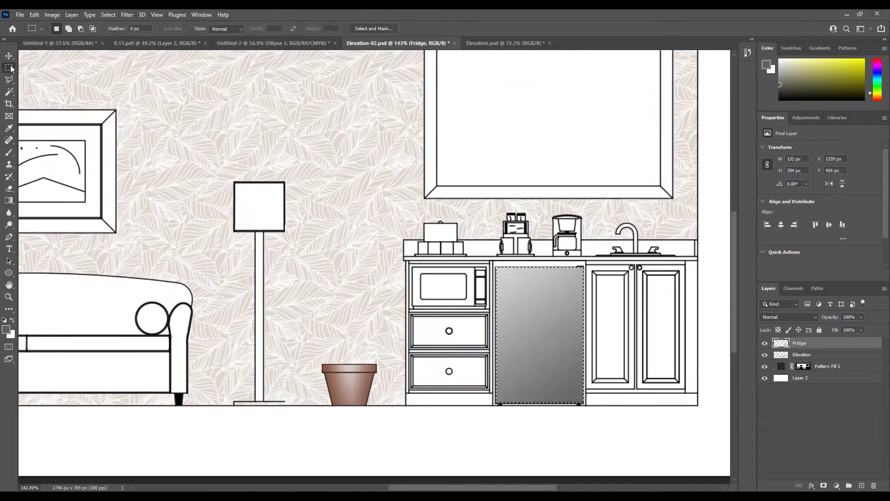
{"action": "left_click", "coordinate": [252, 108]}
{"action": "left_click_drag", "start_coordinate": [804, 343], "coordinate": [802, 360]}
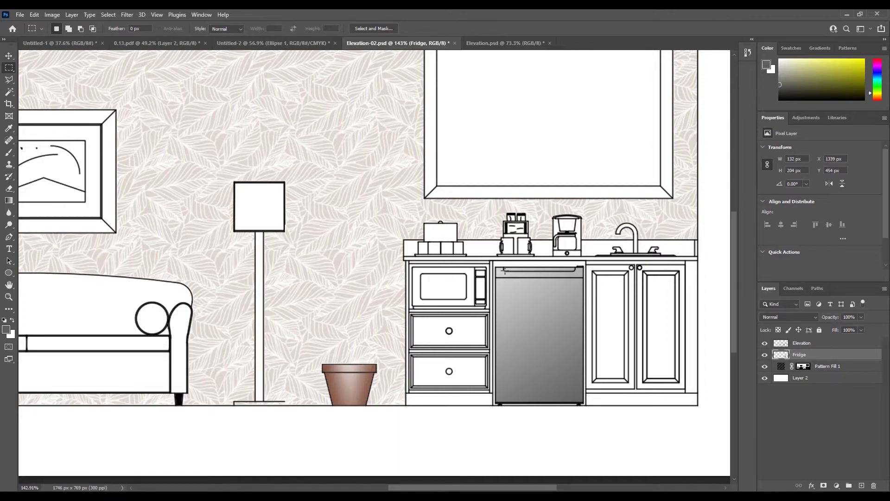
{"action": "scroll", "coordinate": [593, 274], "scroll_direction": "up", "scroll_amount": 3}
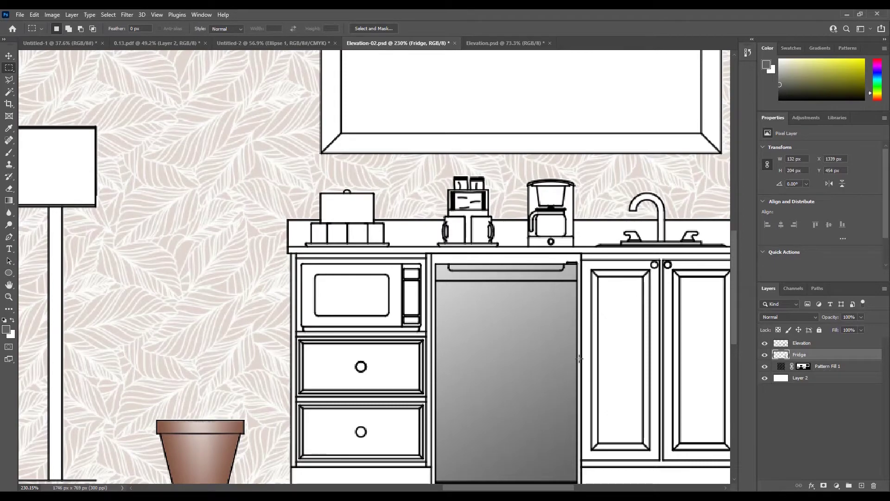
{"action": "scroll", "coordinate": [497, 280], "scroll_direction": "down", "scroll_amount": 4}
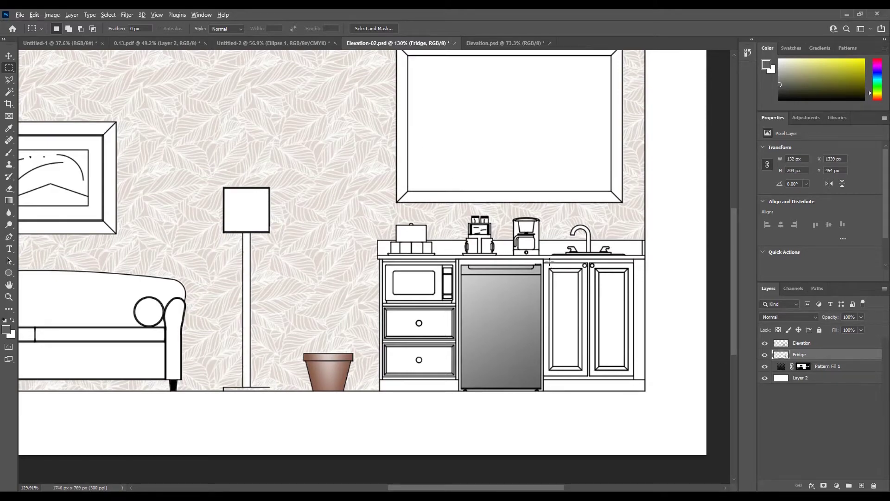
{"action": "scroll", "coordinate": [548, 261], "scroll_direction": "up", "scroll_amount": 5}
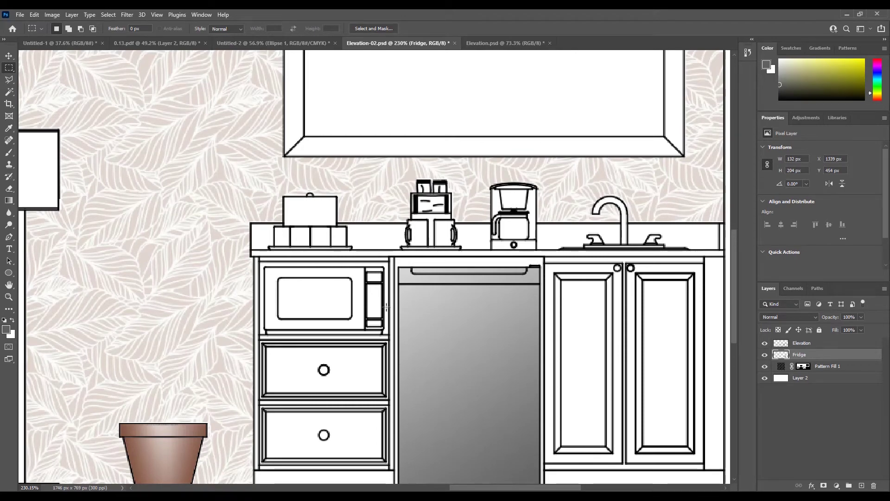
{"action": "scroll", "coordinate": [487, 283], "scroll_direction": "down", "scroll_amount": 5}
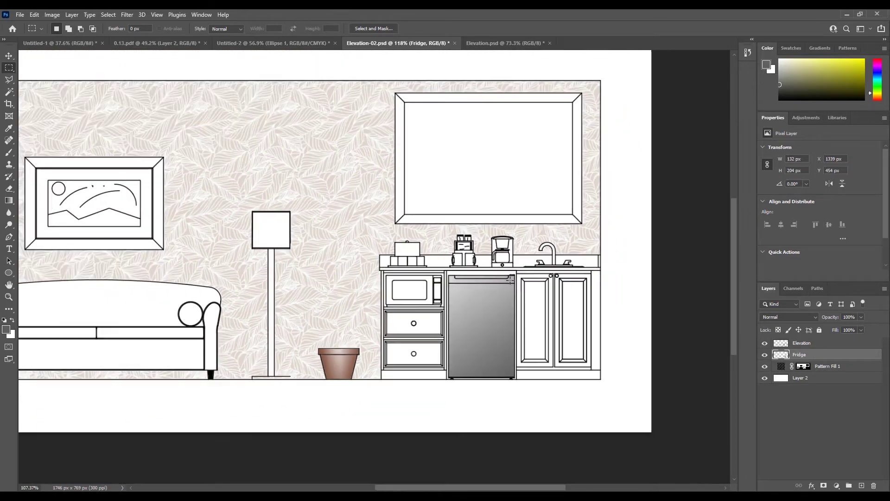
{"action": "scroll", "coordinate": [510, 280], "scroll_direction": "down", "scroll_amount": 2}
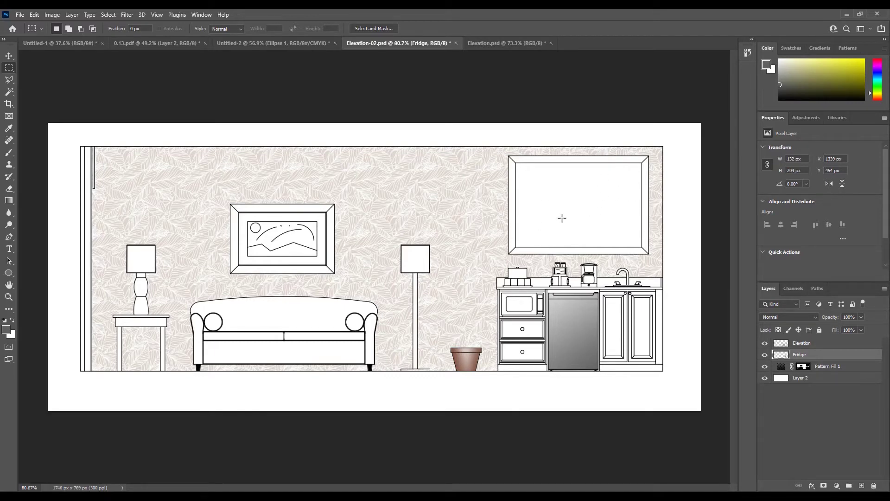
{"action": "scroll", "coordinate": [655, 206], "scroll_direction": "up", "scroll_amount": 2}
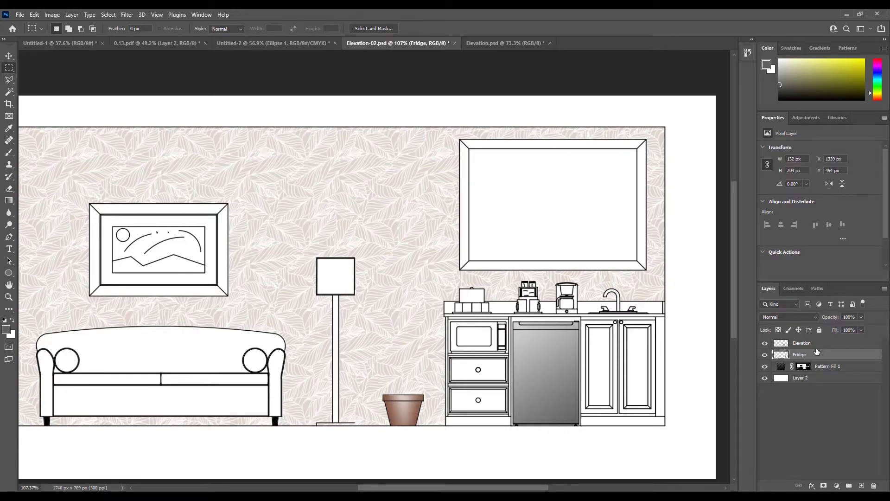
Make the Elevation layer active and check its linework by hiding and showing the layer
{"action": "left_click", "coordinate": [797, 345]}
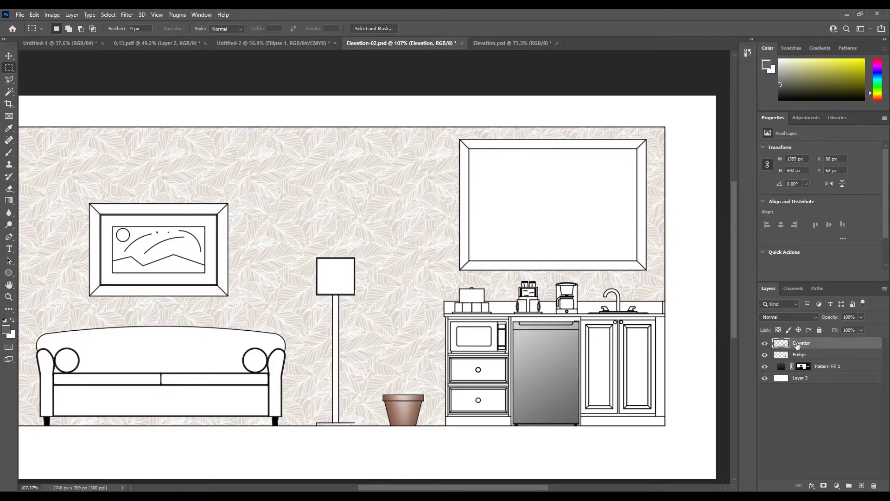
{"action": "left_click", "coordinate": [764, 344]}
{"action": "left_click", "coordinate": [765, 343]}
Try deleting the Elevation layer's content within a rectangular selection of about 103 by 77 px around the flowerpot, and undo the deletion
{"action": "left_click_drag", "start_coordinate": [430, 387], "coordinate": [379, 425]}
{"action": "scroll", "coordinate": [412, 432], "scroll_direction": "up", "scroll_amount": 6, "text": "alt"}
{"action": "scroll", "coordinate": [401, 429], "scroll_direction": "down", "scroll_amount": 7, "text": "alt"}
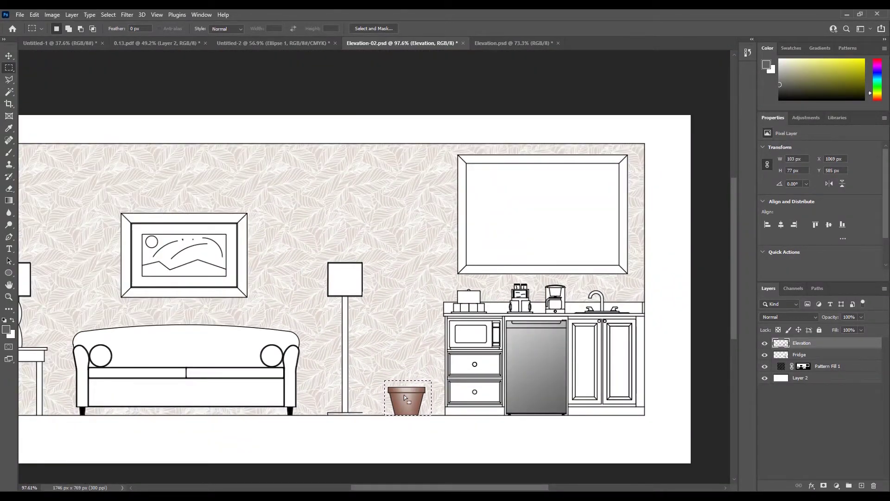
{"action": "key", "text": "Delete"}
{"action": "key", "text": "ctrl+z"}
Try deleting the Elevation layer's linework within a rectangular selection of about 69 by 86 px over the microwave and upper drawer, and undo it
{"action": "left_click_drag", "start_coordinate": [481, 341], "coordinate": [450, 381]}
{"action": "key", "text": "Delete"}
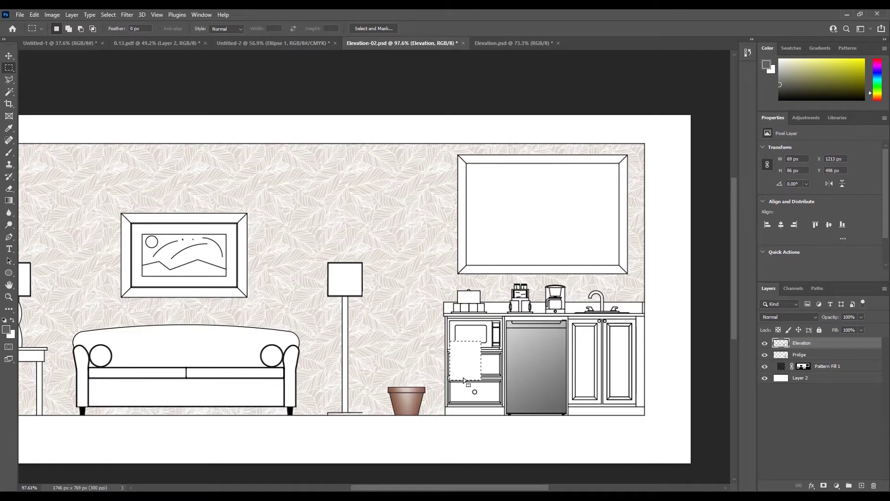
{"action": "key", "text": "ctrl+d"}
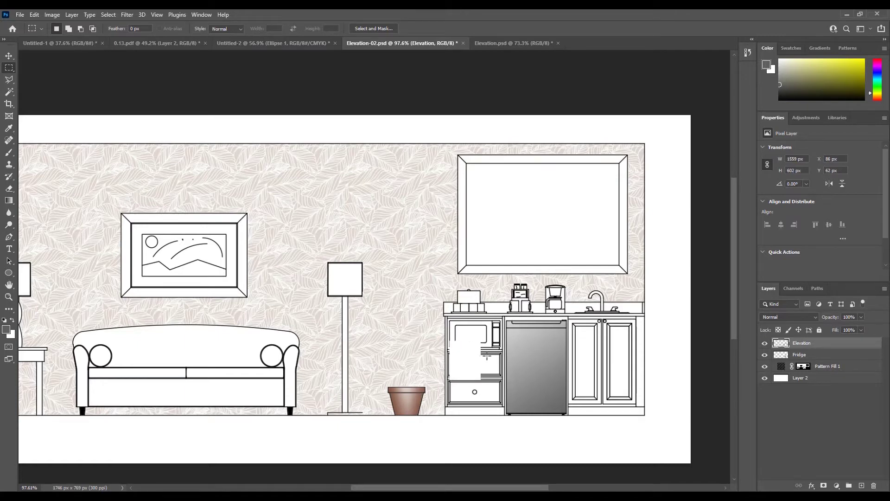
{"action": "key", "text": "ctrl+z"}
{"action": "key", "text": "ctrl+z"}
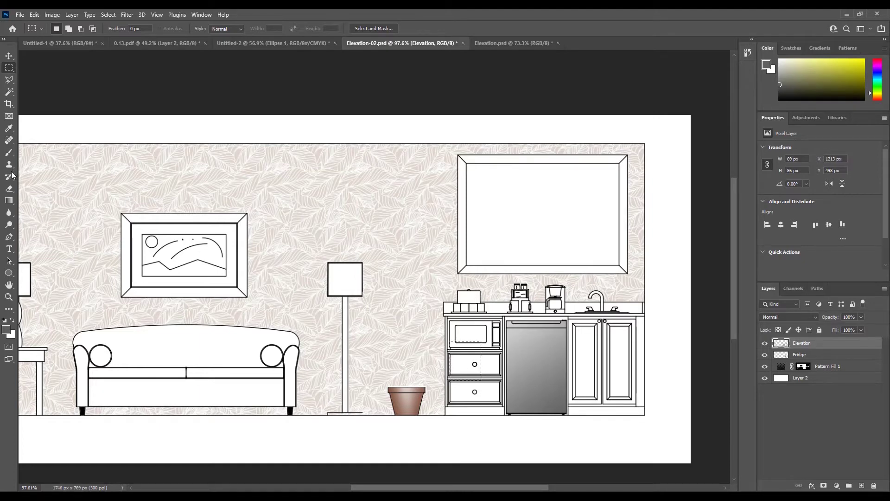
Switch briefly to the Eraser tool, return to the Rectangular Marquee tool, and clear the selection over the drawers
{"action": "left_click", "coordinate": [9, 188]}
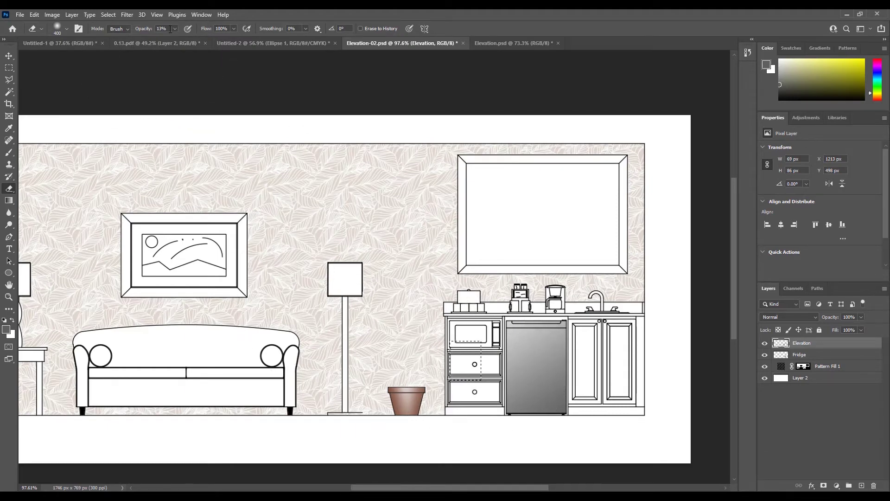
{"action": "left_click", "coordinate": [9, 67]}
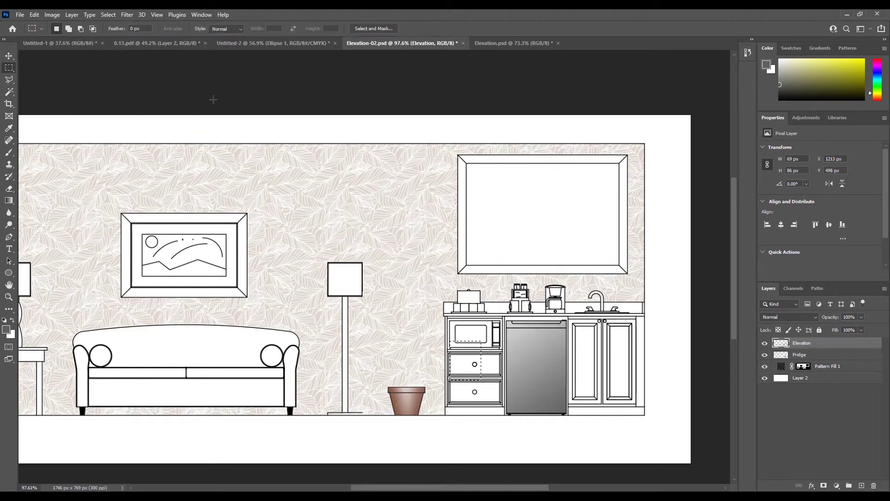
{"action": "key", "text": "ctrl+d"}
{"action": "scroll", "coordinate": [636, 258], "scroll_direction": "up", "scroll_amount": 2}
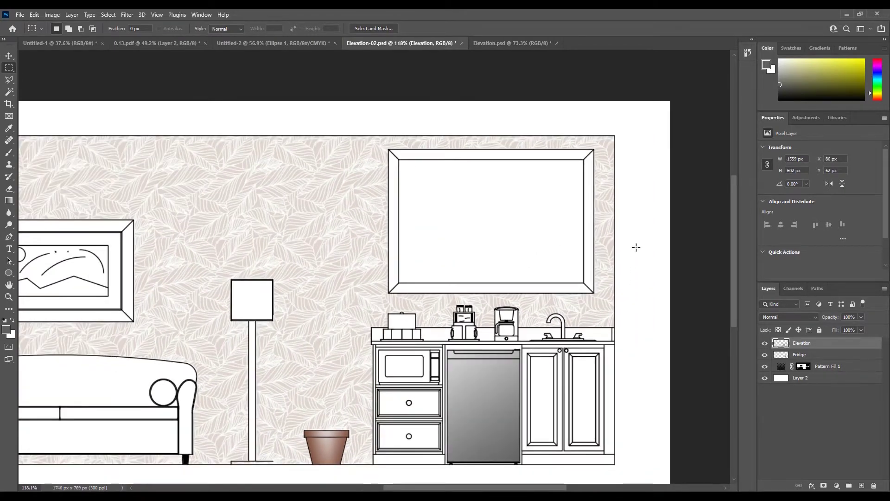
{"action": "scroll", "coordinate": [636, 247], "scroll_direction": "up", "scroll_amount": 1}
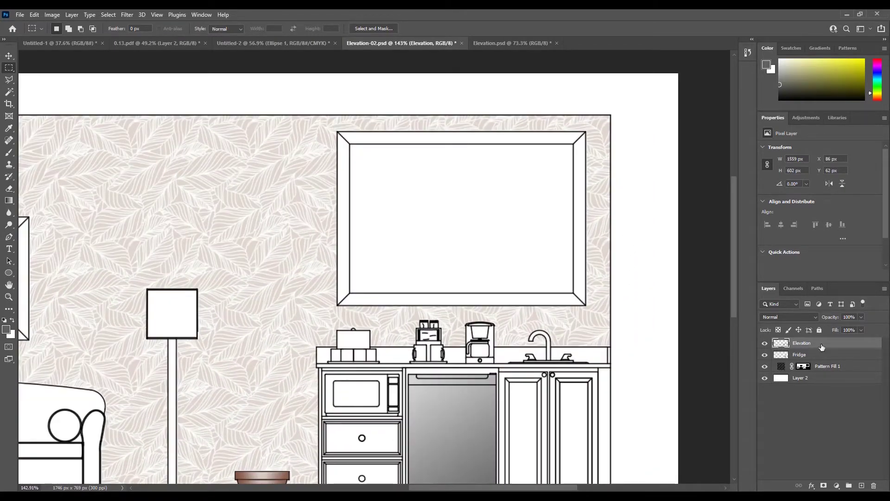
Select all four sides of the mirror frame above the kitchenette on the Elevation layer with the Magic Wand tool
{"action": "left_click", "coordinate": [8, 93]}
{"action": "left_click", "coordinate": [383, 139]}
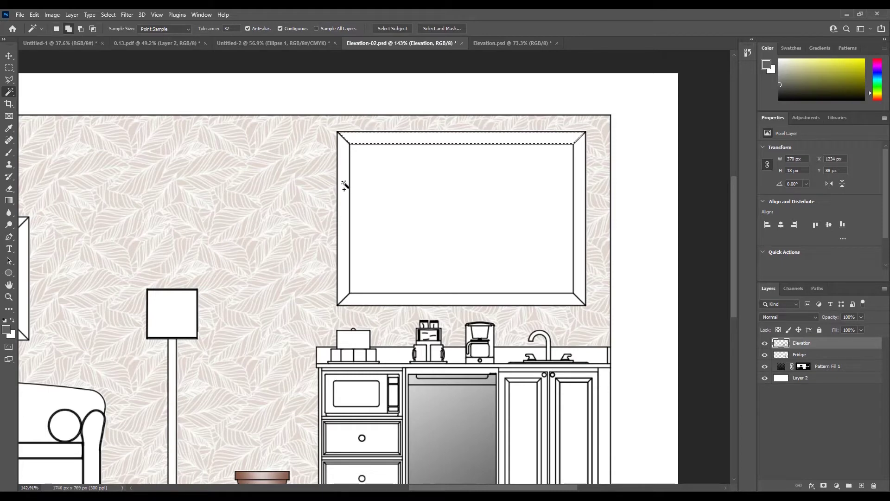
{"action": "left_click", "coordinate": [345, 185], "text": "shift"}
{"action": "left_click", "coordinate": [426, 301], "text": "shift"}
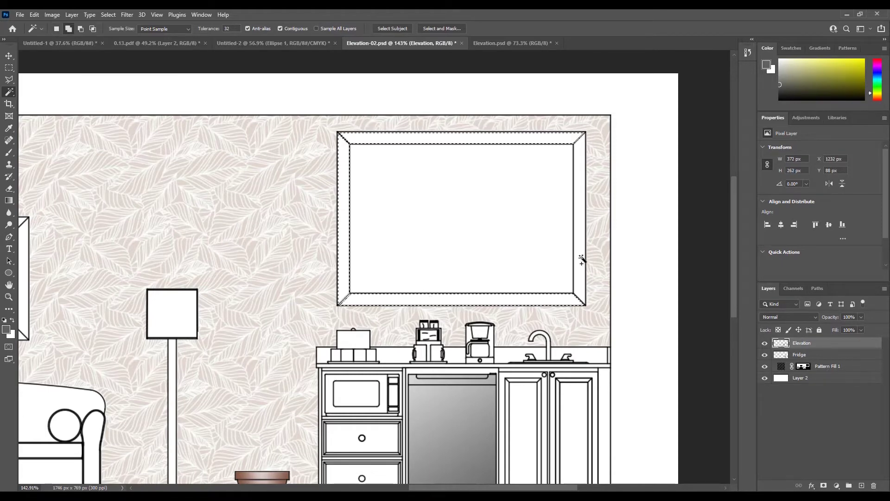
{"action": "left_click", "coordinate": [580, 256], "text": "shift"}
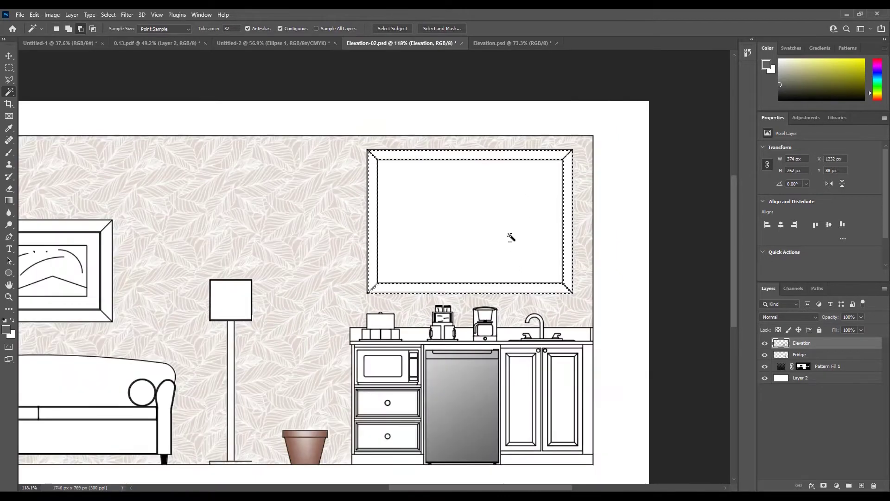
{"action": "scroll", "coordinate": [512, 240], "scroll_direction": "down", "scroll_amount": 2}
{"action": "scroll", "coordinate": [601, 213], "scroll_direction": "up", "scroll_amount": 1}
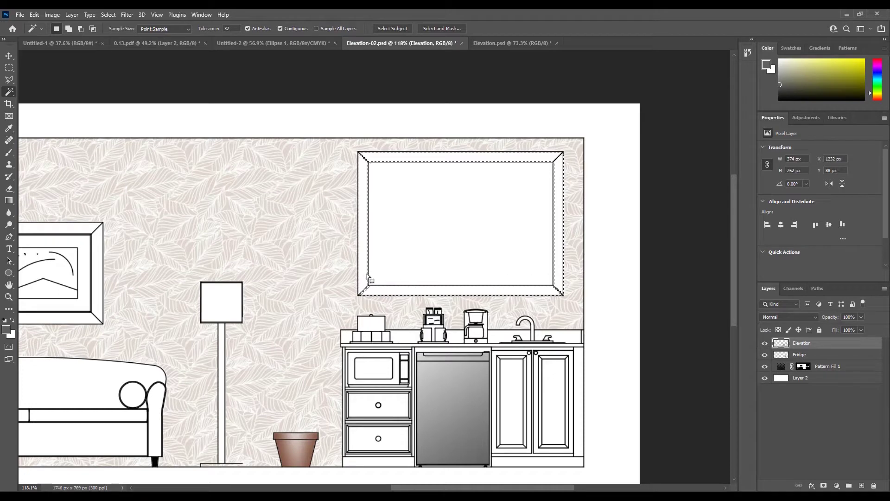
Switch to the Paint Bucket tool and add a new layer named Mirror Frame, keeping the current foreground color
{"action": "left_click", "coordinate": [6, 330]}
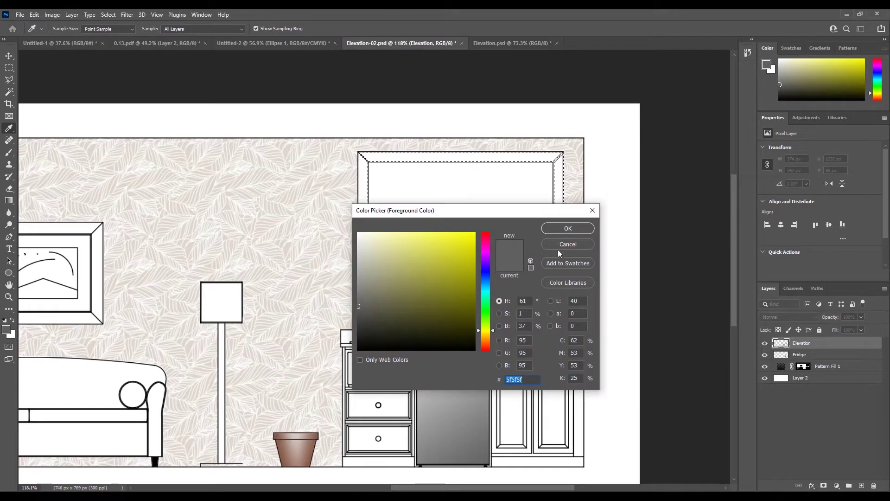
{"action": "left_click", "coordinate": [560, 246]}
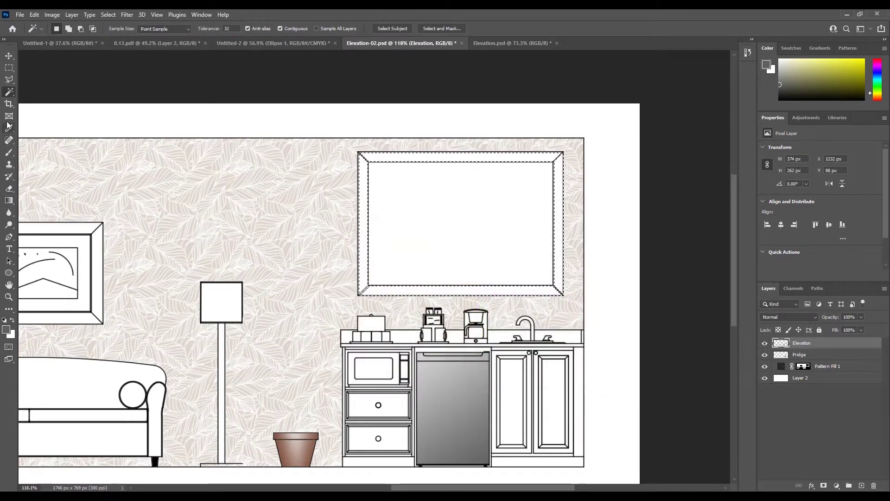
{"action": "right_click", "coordinate": [9, 201]}
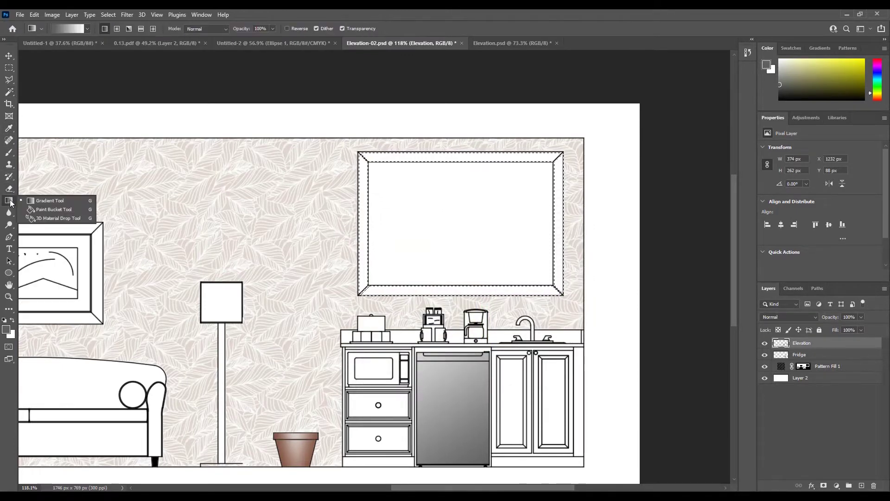
{"action": "left_click", "coordinate": [41, 209]}
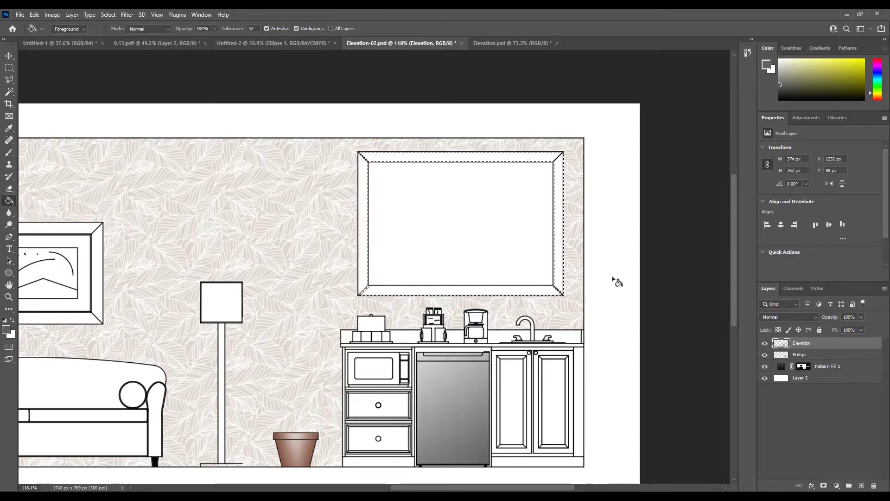
{"action": "left_click", "coordinate": [862, 485]}
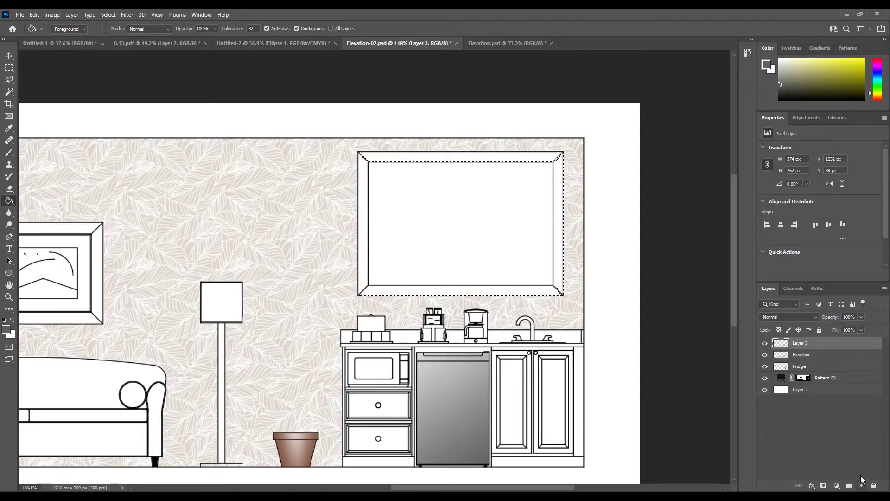
{"action": "double_click", "coordinate": [803, 343]}
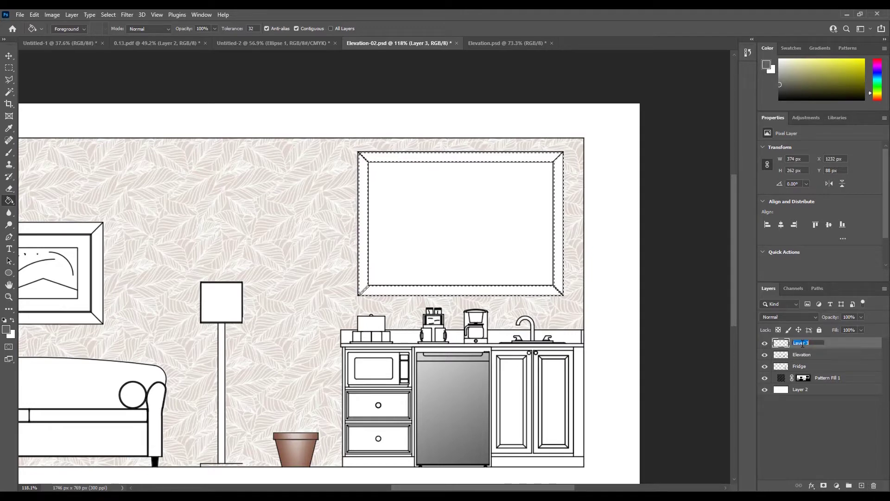
{"action": "type", "text": "Mirror Frame"}
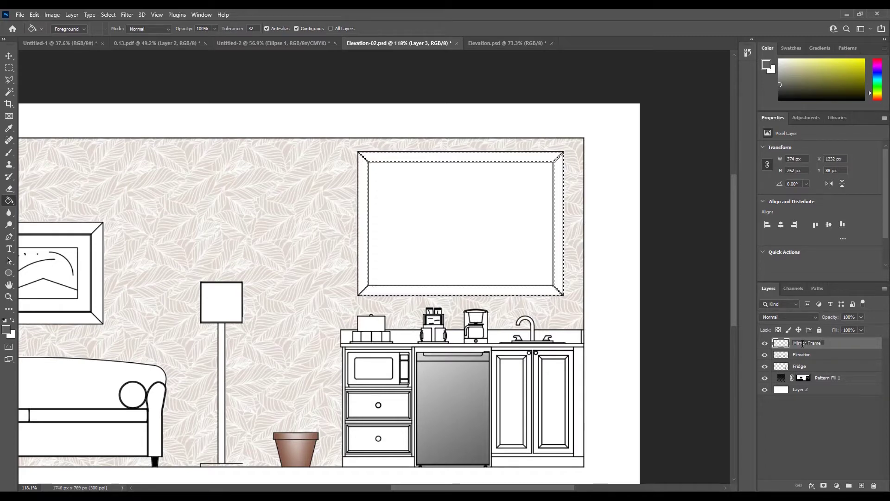
{"action": "key", "text": "Return"}
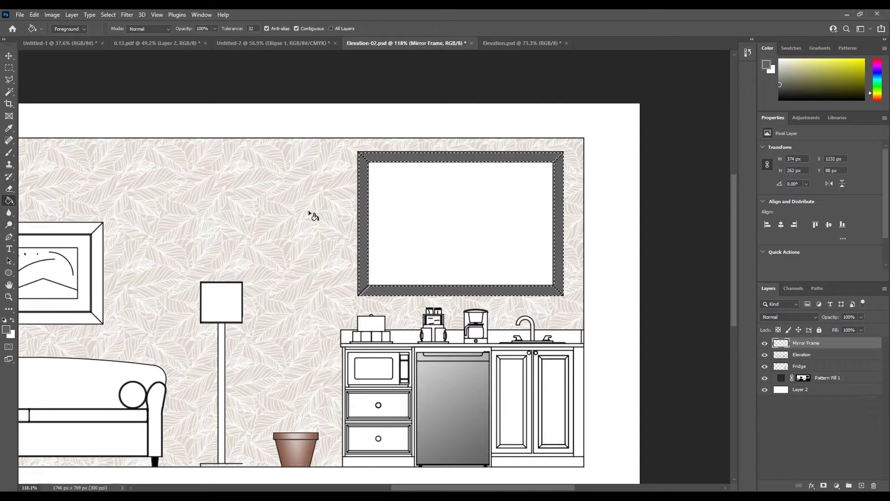
Try filling the selected mirror frame with solid dark gray on the Mirror Frame layer, and undo the fill
{"action": "left_click", "coordinate": [503, 287]}
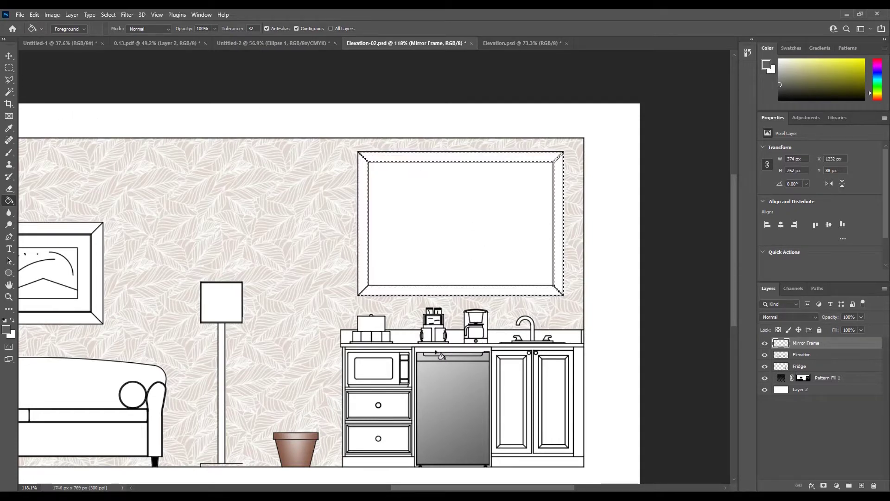
{"action": "left_click", "coordinate": [8, 68]}
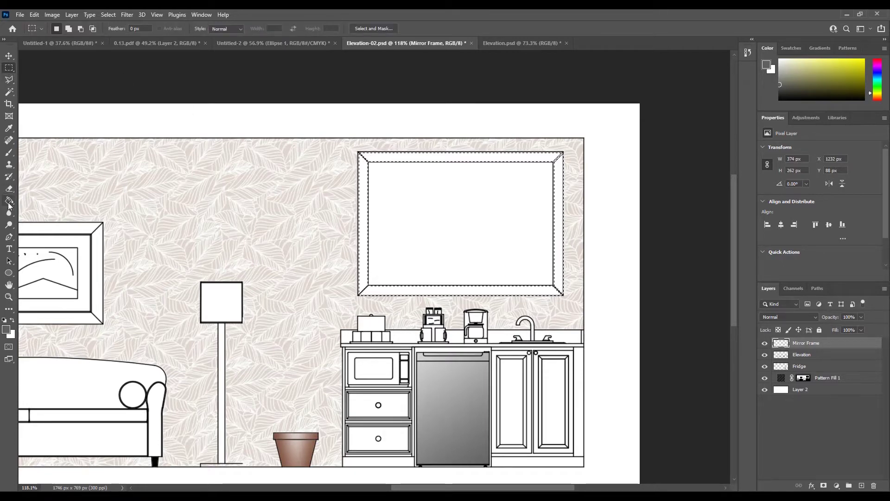
Try a gray-to-white linear gradient across the mirror frame from its lower-right to upper-left corner, deselect, and undo the gradient
{"action": "left_click_drag", "start_coordinate": [9, 200], "coordinate": [41, 200]}
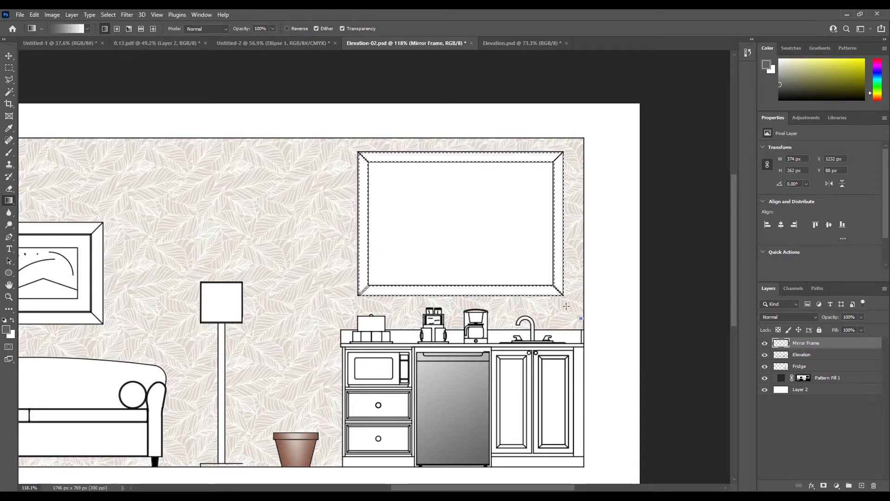
{"action": "left_click_drag", "start_coordinate": [566, 306], "coordinate": [323, 115]}
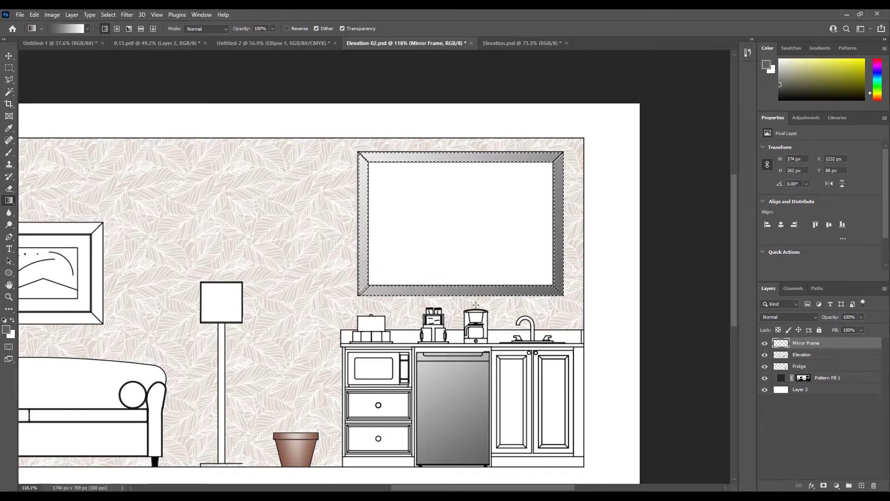
{"action": "key", "text": "ctrl+0"}
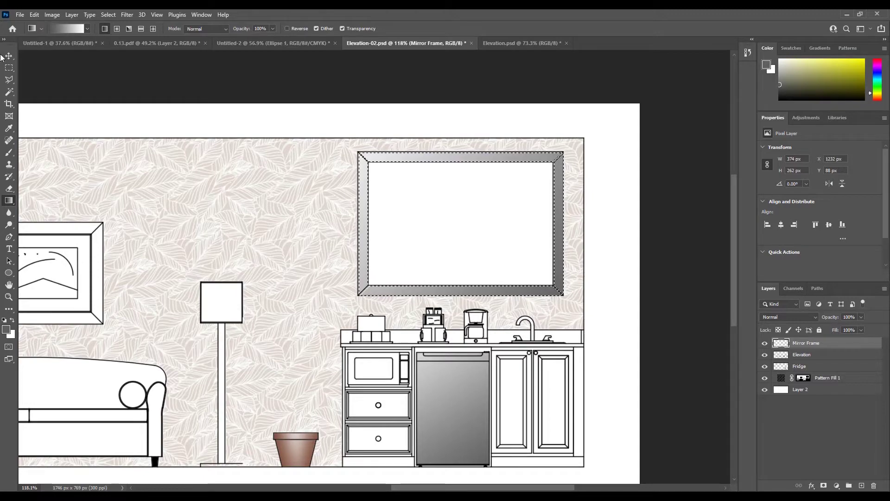
{"action": "key", "text": "m"}
{"action": "key", "text": "ctrl+d"}
{"action": "scroll", "coordinate": [568, 249], "scroll_direction": "down", "scroll_amount": 3}
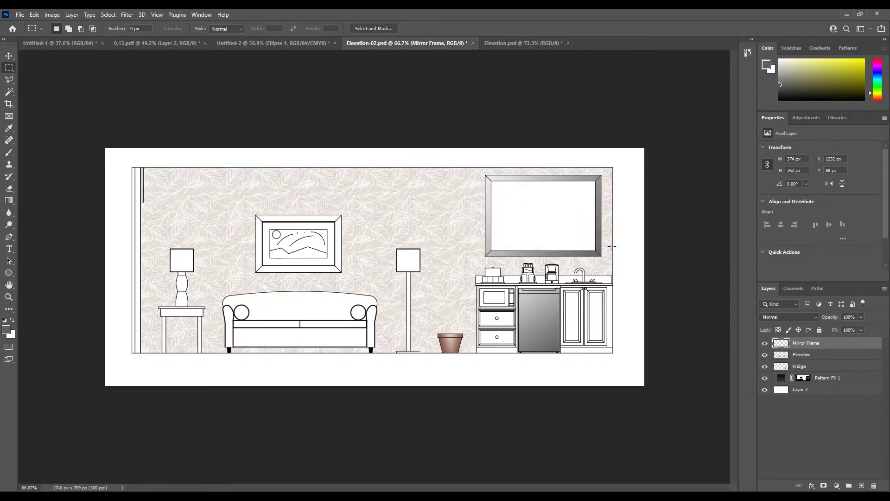
{"action": "scroll", "coordinate": [615, 218], "scroll_direction": "up", "scroll_amount": 8}
{"action": "scroll", "coordinate": [704, 199], "scroll_direction": "up", "scroll_amount": 2}
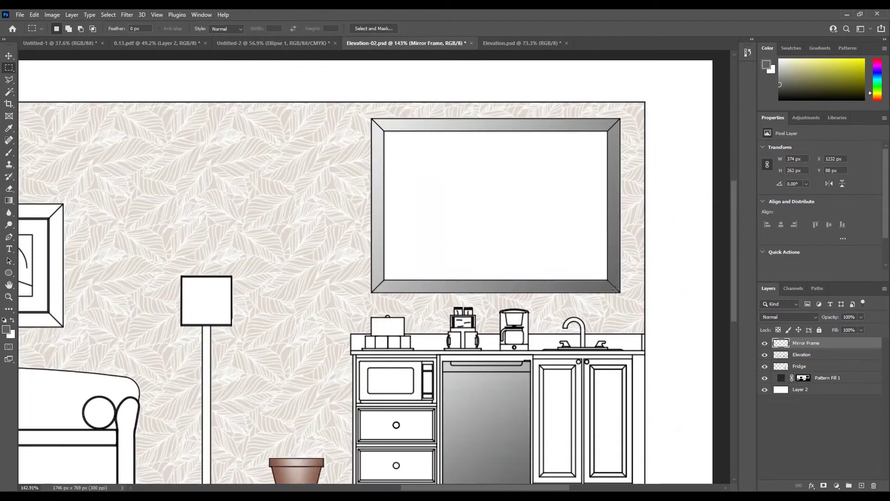
{"action": "key", "text": "ctrl+shift+d"}
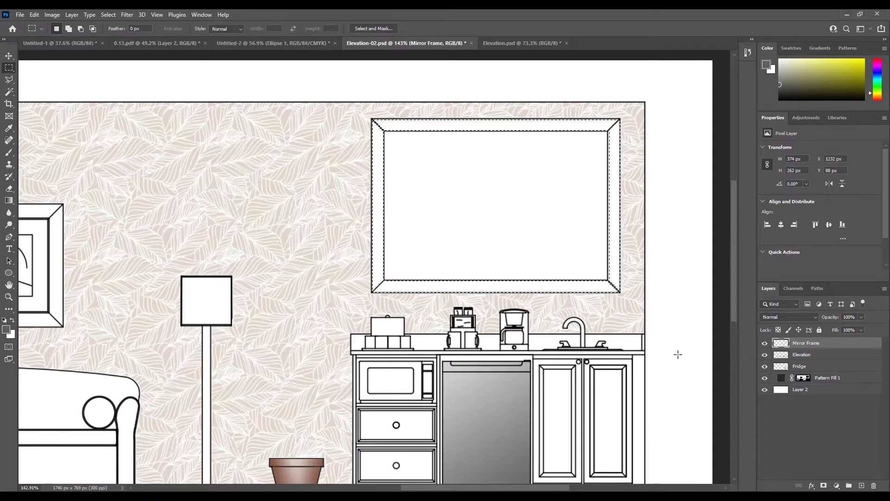
{"action": "left_click_drag", "start_coordinate": [678, 355], "coordinate": [446, 198]}
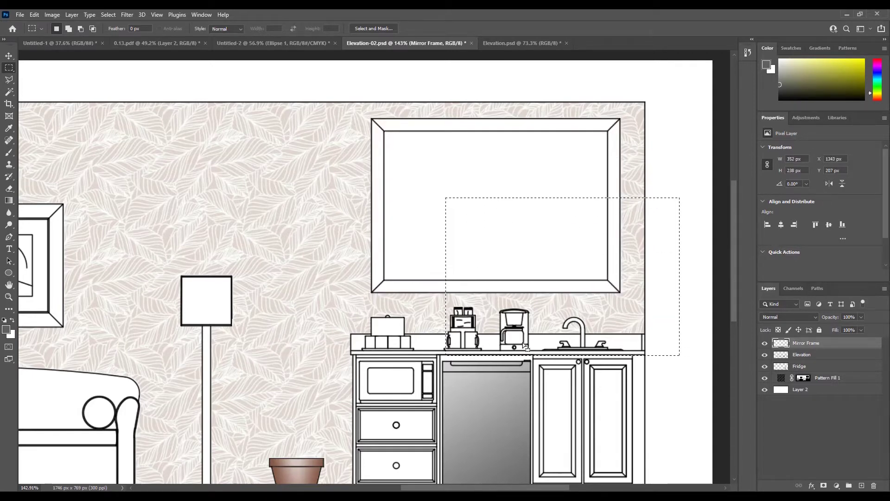
{"action": "key", "text": "ctrl+z"}
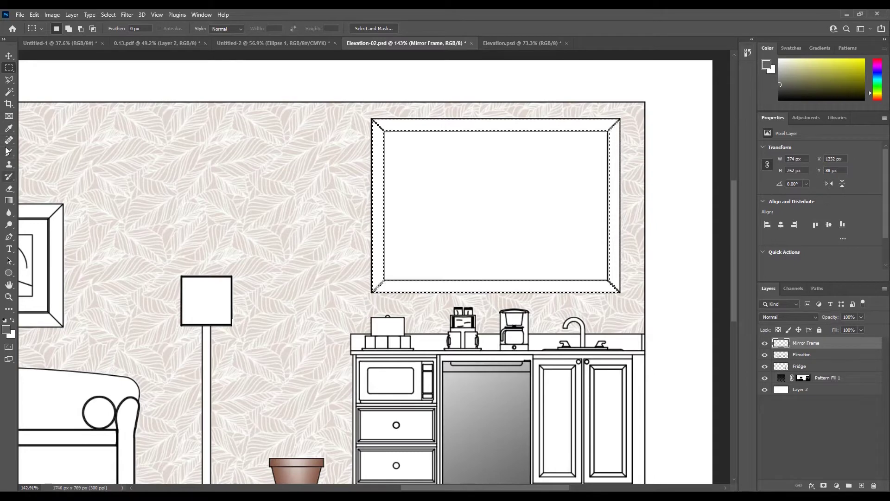
Fill the mirror frame with a gray-to-white linear gradient running from well beyond its lower-right corner past its upper-left corner, and deselect
{"action": "left_click", "coordinate": [10, 202]}
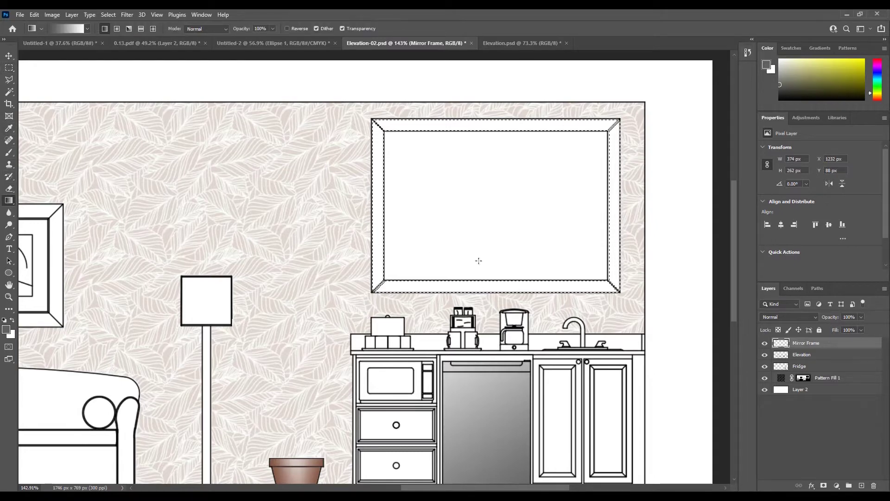
{"action": "left_click_drag", "start_coordinate": [675, 363], "coordinate": [358, 112]}
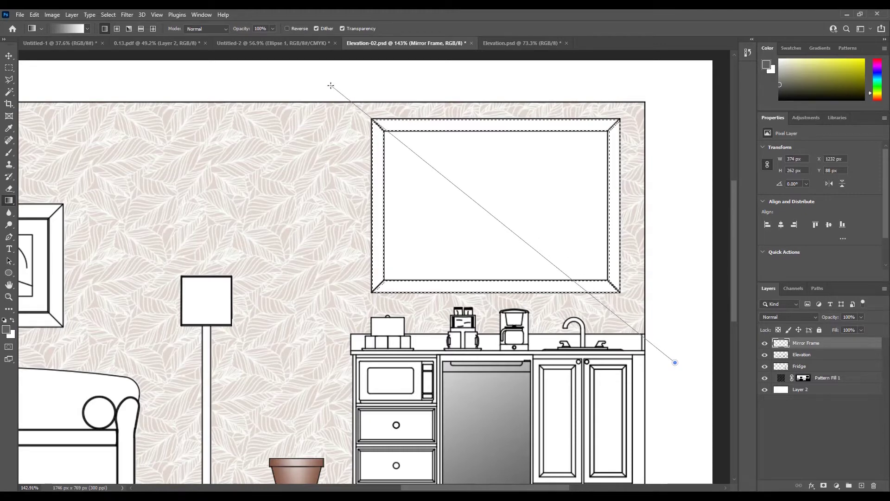
{"action": "left_click_drag", "start_coordinate": [331, 85], "coordinate": [327, 80]}
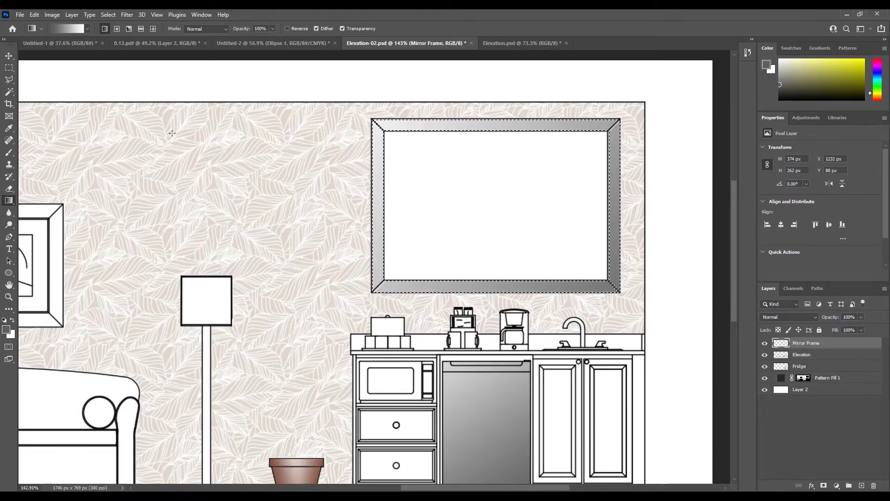
{"action": "left_click", "coordinate": [9, 67]}
{"action": "left_click", "coordinate": [254, 138]}
{"action": "scroll", "coordinate": [450, 238], "scroll_direction": "down", "scroll_amount": 3}
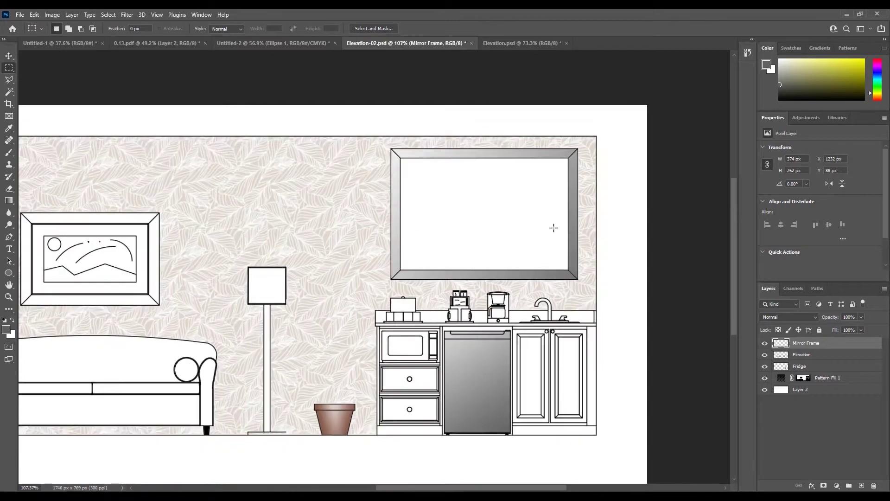
{"action": "scroll", "coordinate": [570, 228], "scroll_direction": "down", "scroll_amount": 2}
{"action": "scroll", "coordinate": [631, 227], "scroll_direction": "up", "scroll_amount": 2}
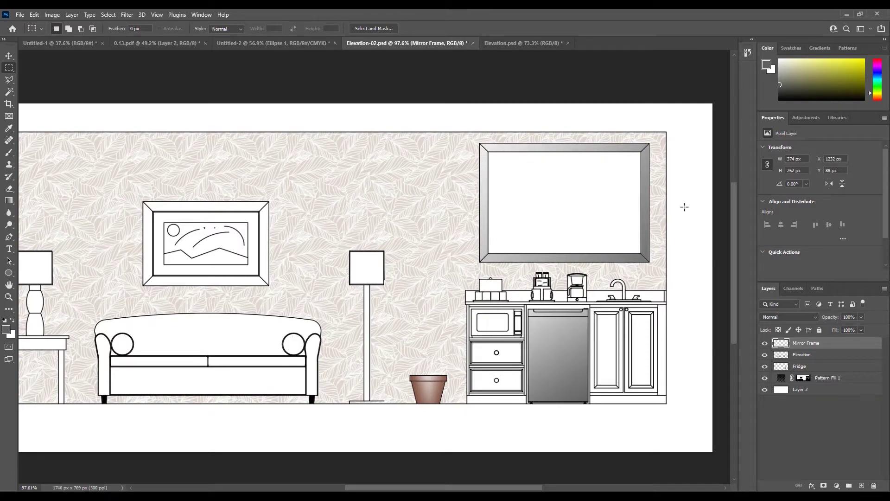
{"action": "scroll", "coordinate": [699, 199], "scroll_direction": "up", "scroll_amount": 2}
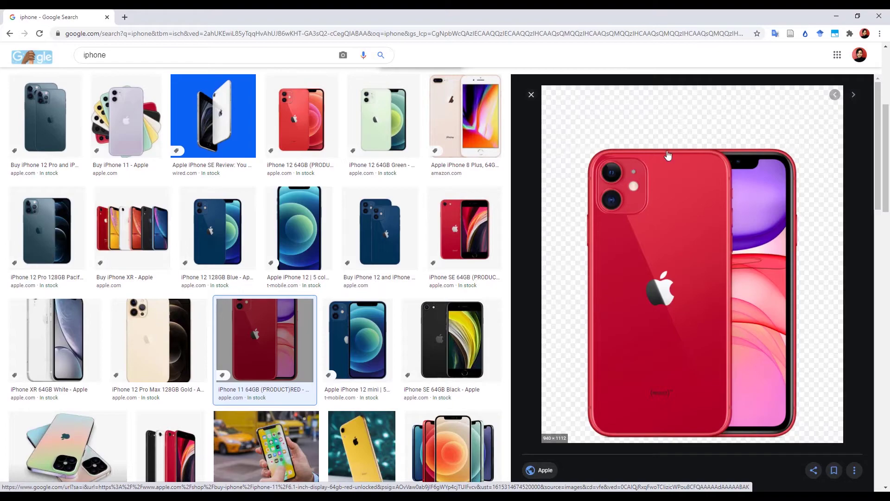
Return from the browser to Elevation-02.psd and set the foreground color to light blue d2f0fa
{"action": "left_click", "coordinate": [836, 16]}
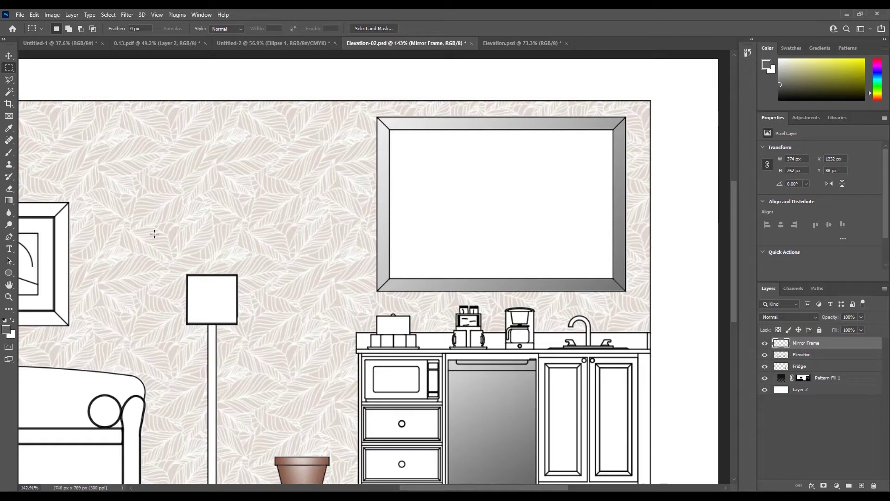
{"action": "left_click", "coordinate": [5, 328]}
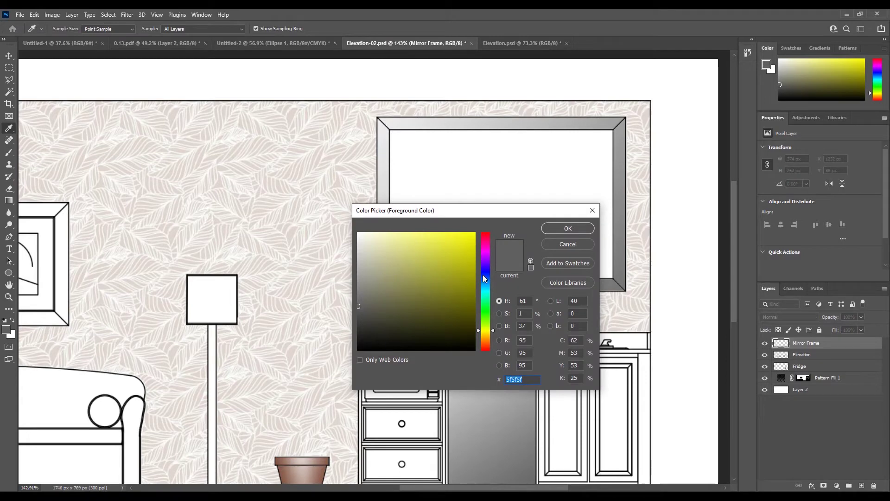
{"action": "left_click_drag", "start_coordinate": [483, 278], "coordinate": [485, 286]}
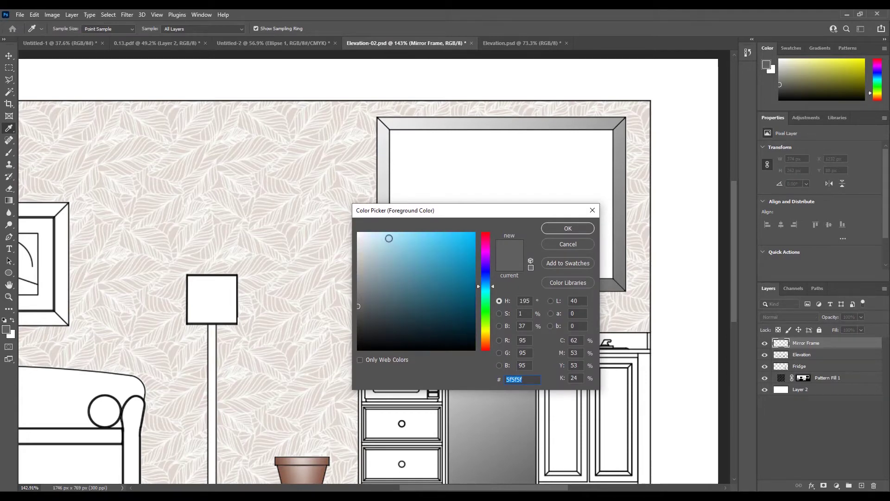
{"action": "left_click_drag", "start_coordinate": [389, 238], "coordinate": [378, 234]}
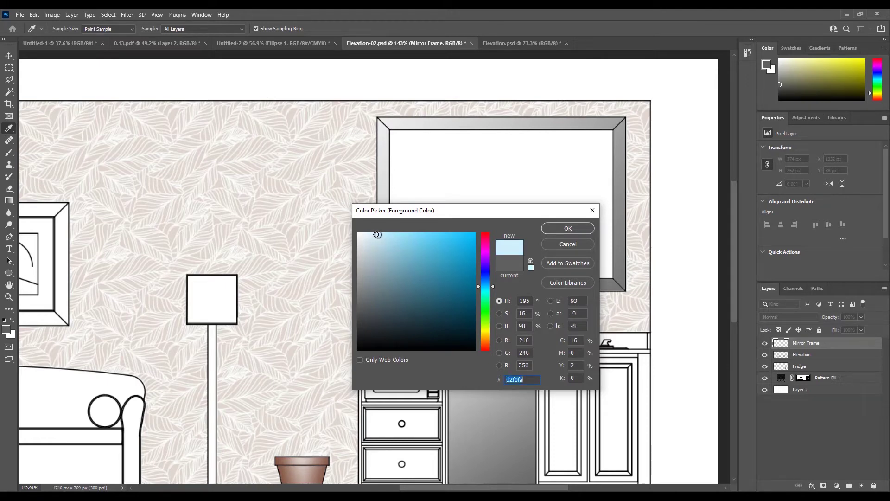
{"action": "left_click", "coordinate": [578, 227]}
{"action": "key", "text": "m"}
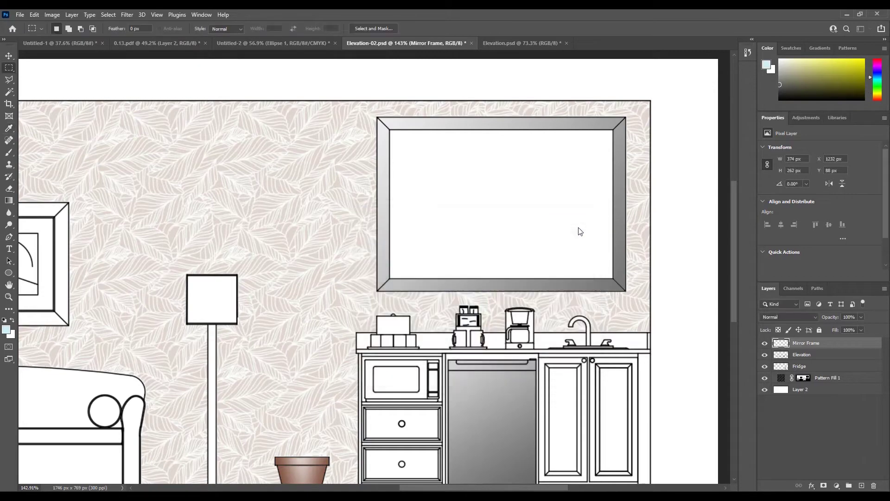
Examine the mirror glass and its diagonal reflection in Elevation.psd, and return to Elevation-02.psd
{"action": "left_click", "coordinate": [506, 43]}
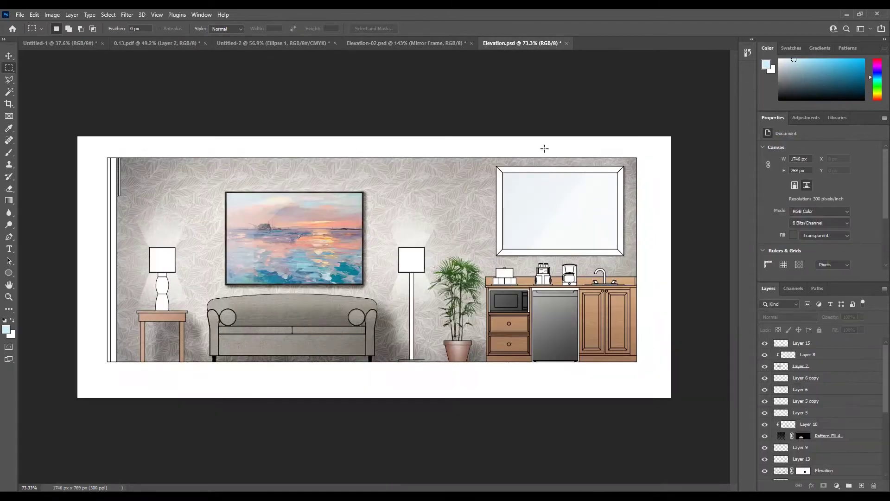
{"action": "scroll", "coordinate": [592, 205], "scroll_direction": "up", "scroll_amount": 3}
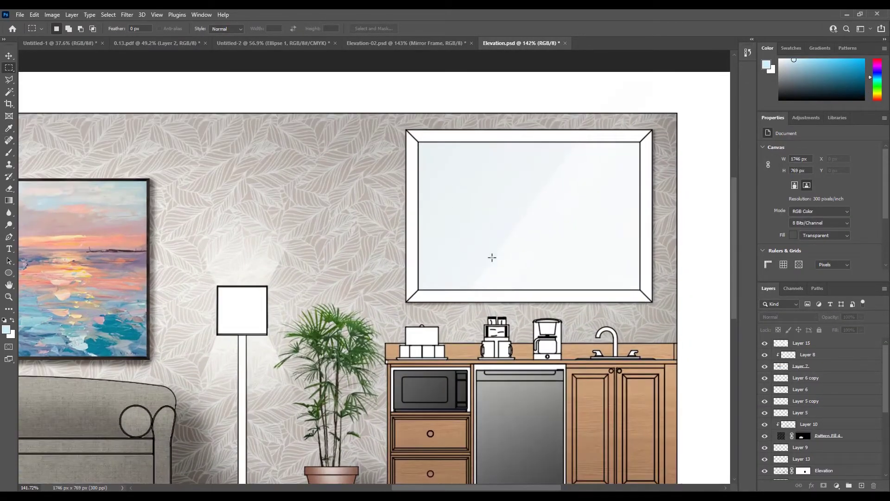
{"action": "scroll", "coordinate": [562, 238], "scroll_direction": "down", "scroll_amount": 3}
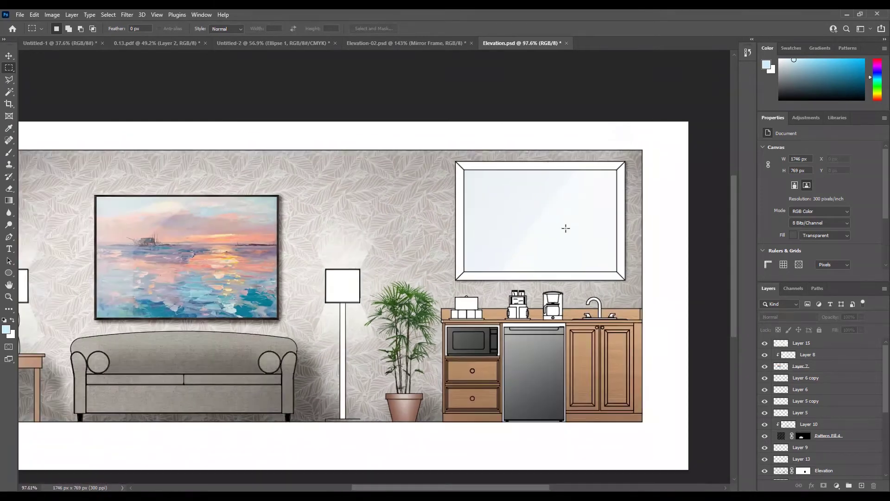
{"action": "left_click", "coordinate": [431, 44]}
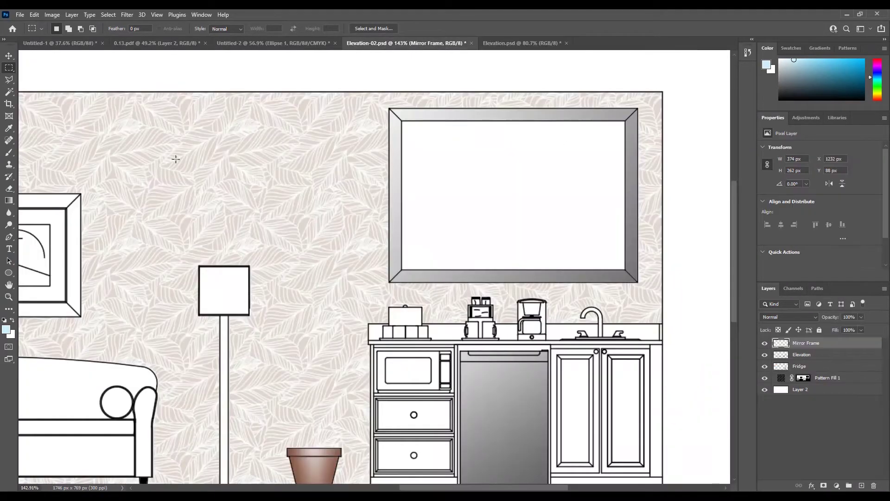
Set the foreground color to the pale gray-blue d3e3e8
{"action": "left_click", "coordinate": [6, 330]}
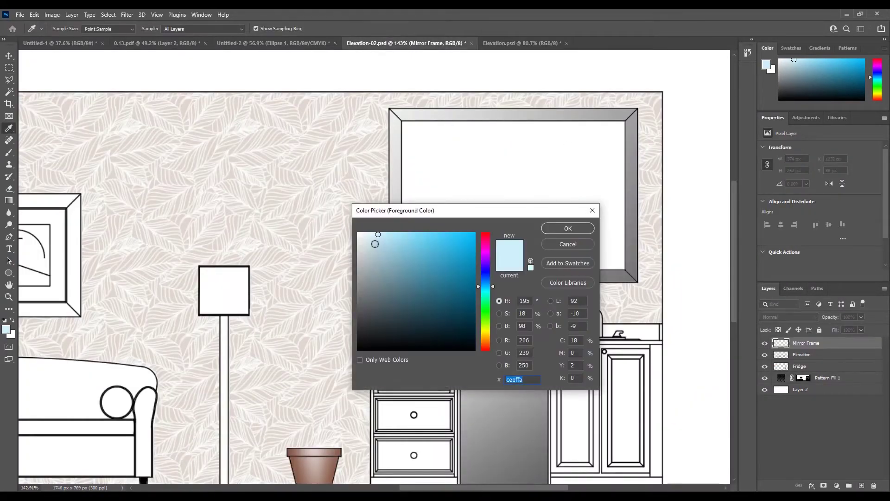
{"action": "left_click", "coordinate": [366, 242]}
{"action": "left_click", "coordinate": [368, 243]}
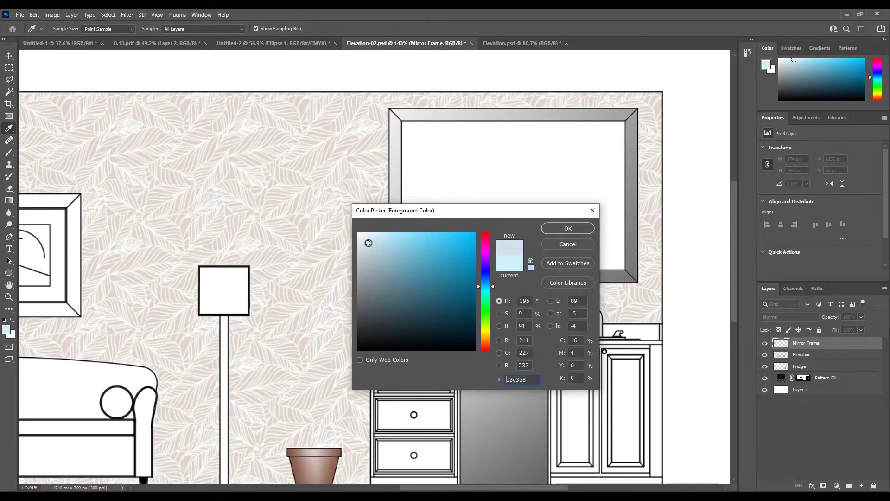
{"action": "left_click", "coordinate": [575, 228]}
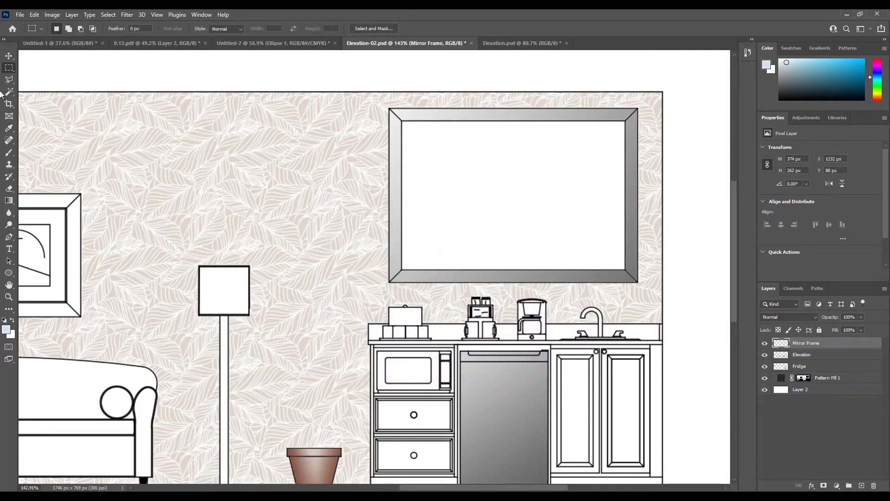
Select the glass area inside the mirror frame on the Elevation layer with the Magic Wand
{"action": "left_click", "coordinate": [9, 92]}
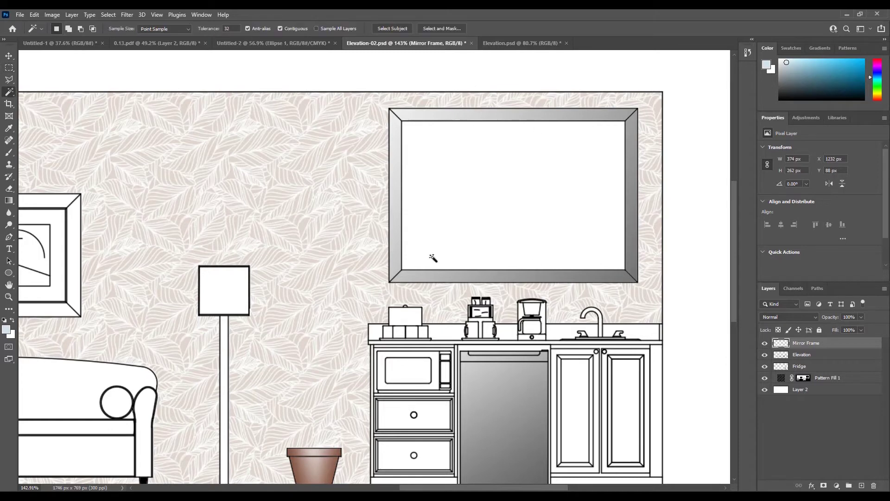
{"action": "left_click", "coordinate": [819, 356]}
{"action": "left_click", "coordinate": [500, 182]}
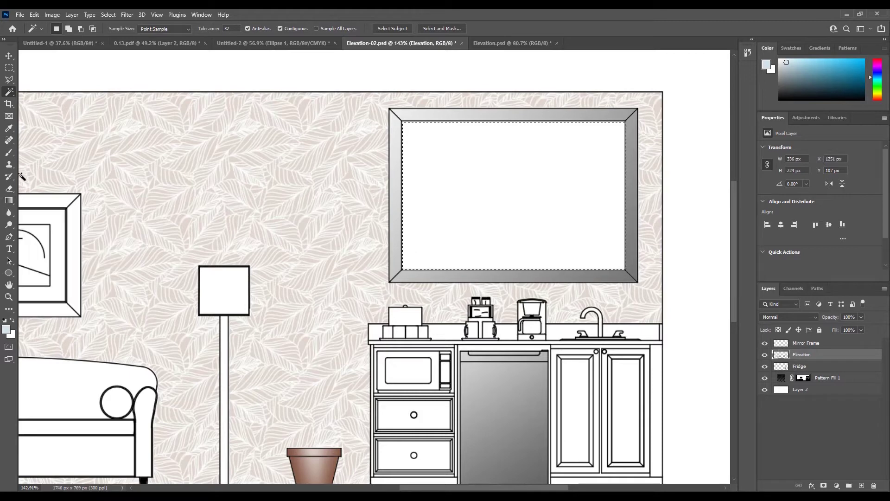
Try filling the selected mirror glass with the foreground color using the Paint Bucket on the Elevation layer, and undo the fill
{"action": "right_click", "coordinate": [9, 203]}
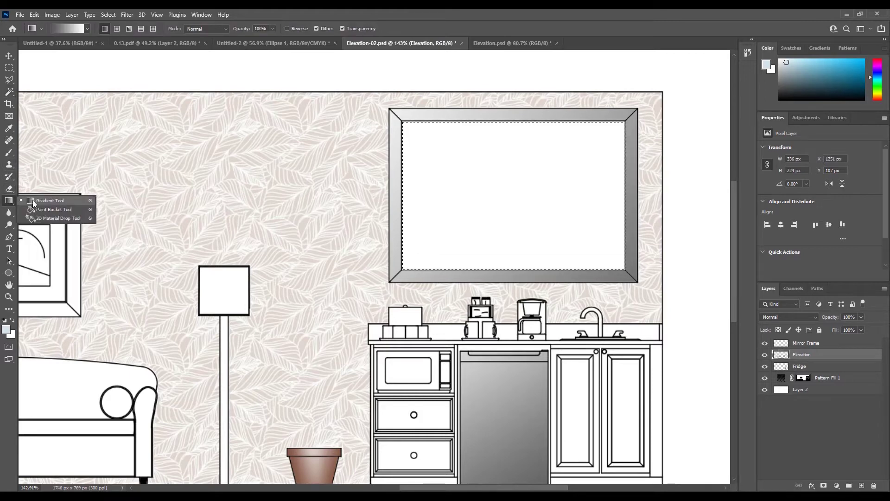
{"action": "left_click", "coordinate": [47, 210]}
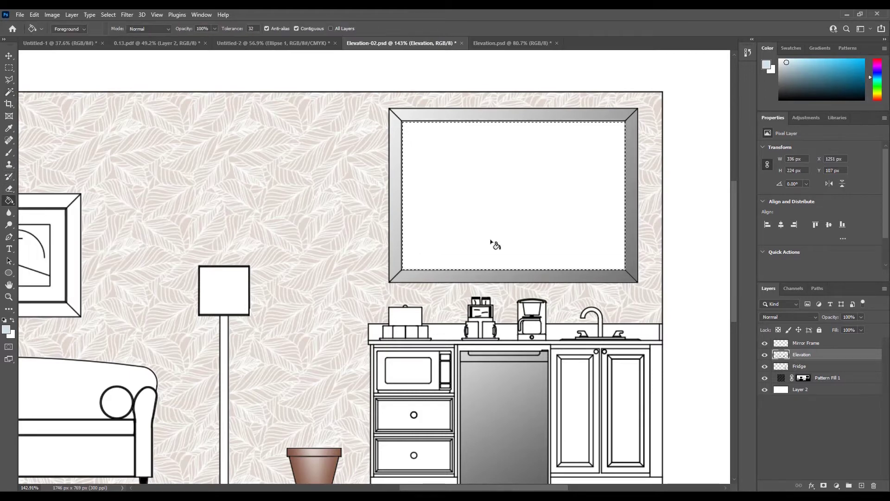
{"action": "left_click", "coordinate": [514, 196]}
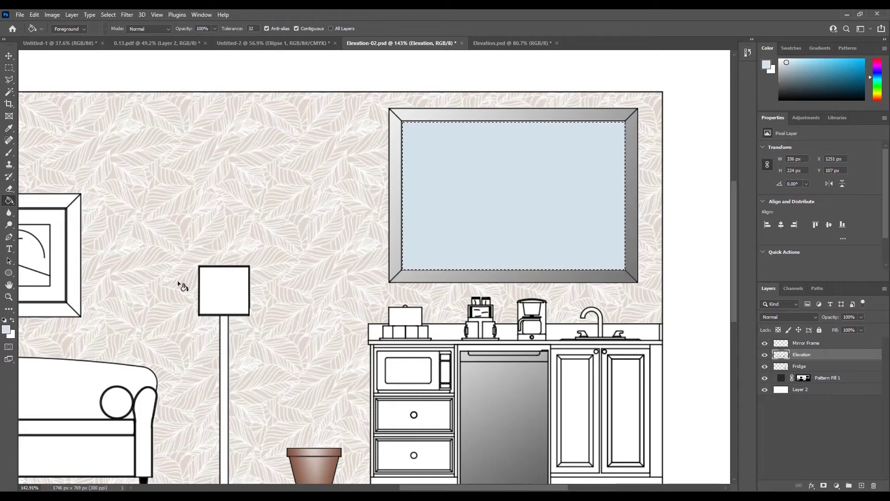
{"action": "key", "text": "ctrl+z"}
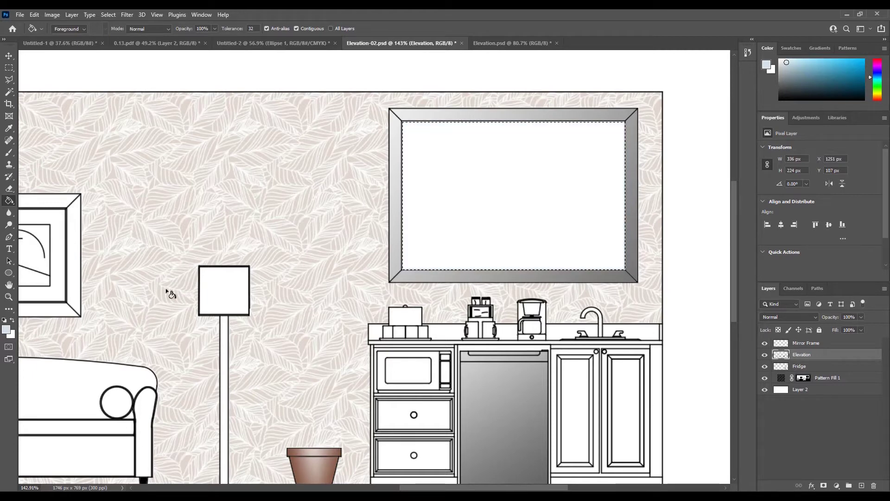
Lighten the foreground color to deebef, try it as a fill on the selected mirror glass, and undo that fill
{"action": "left_click", "coordinate": [6, 330]}
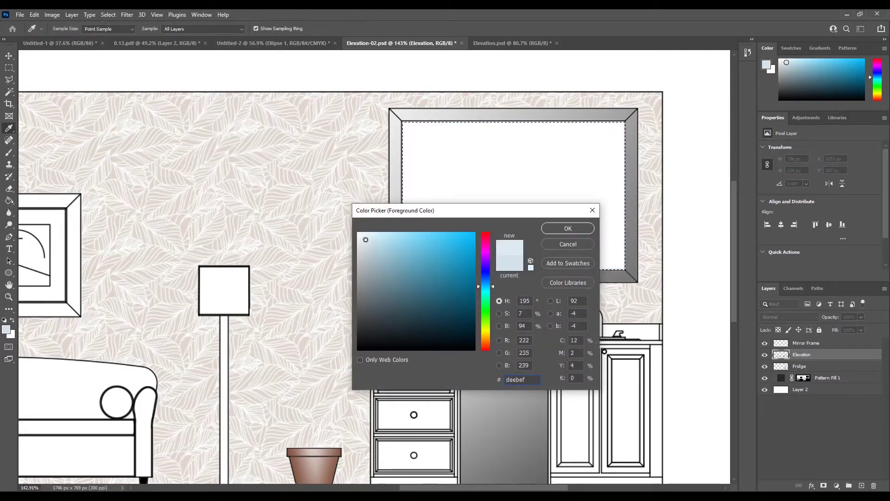
{"action": "left_click", "coordinate": [567, 228]}
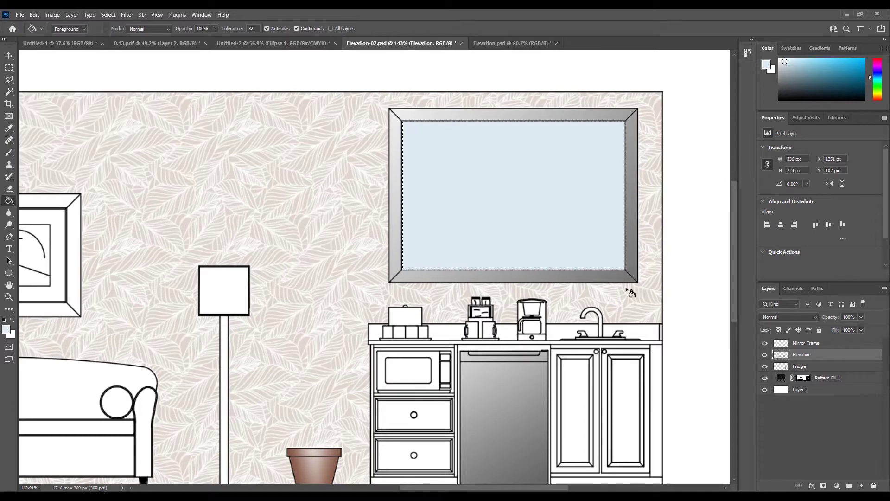
{"action": "key", "text": "ctrl+z"}
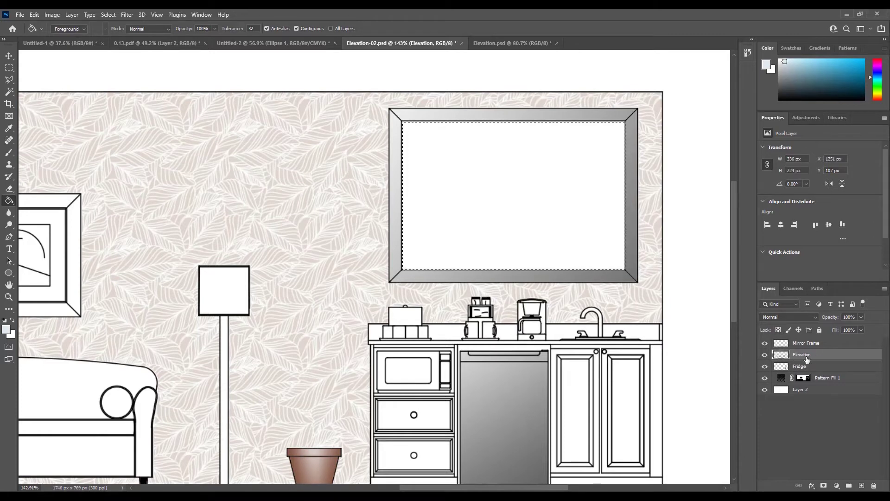
Add a layer named Mirror above the Elevation layer and fill the selected mirror glass on it with the light blue foreground color
{"action": "left_click", "coordinate": [861, 485]}
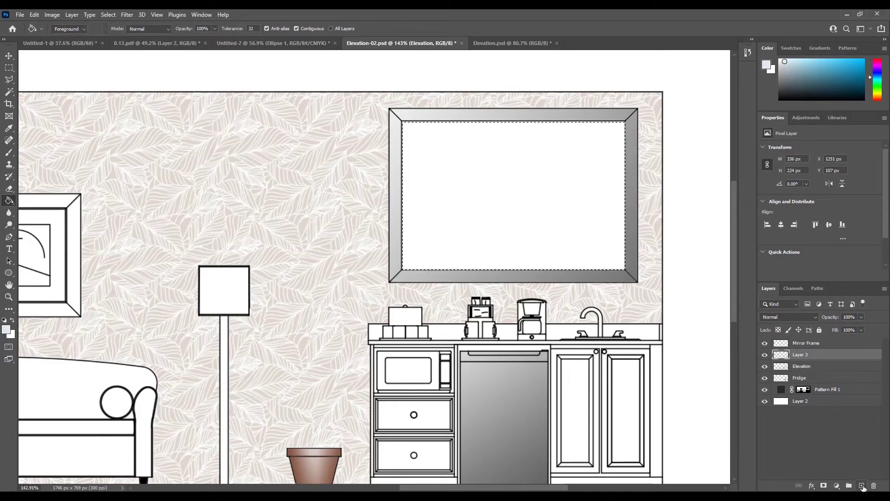
{"action": "double_click", "coordinate": [805, 355]}
{"action": "type", "text": "Mir"}
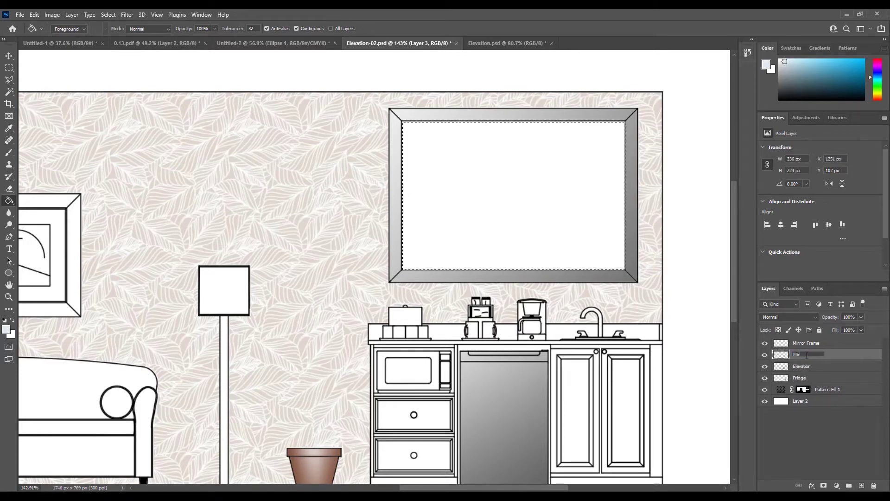
{"action": "type", "text": "ror"}
{"action": "key", "text": "Return"}
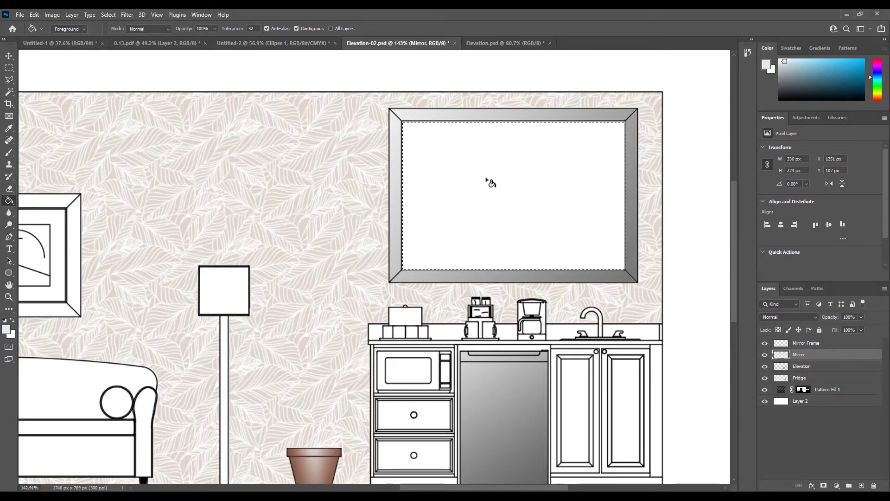
{"action": "left_click", "coordinate": [473, 204]}
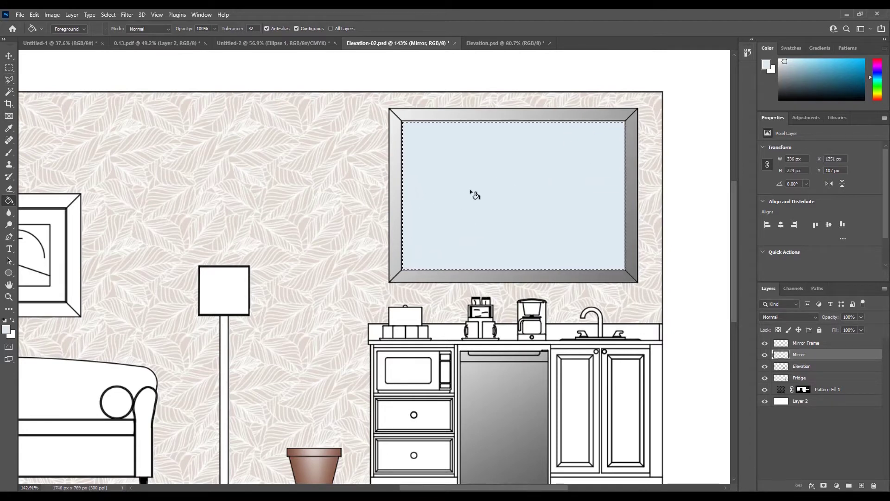
Draw a Polygonal Lasso selection around the lower-right half of the mirror, with its inner edge crossing the glass diagonally
{"action": "left_click", "coordinate": [9, 67]}
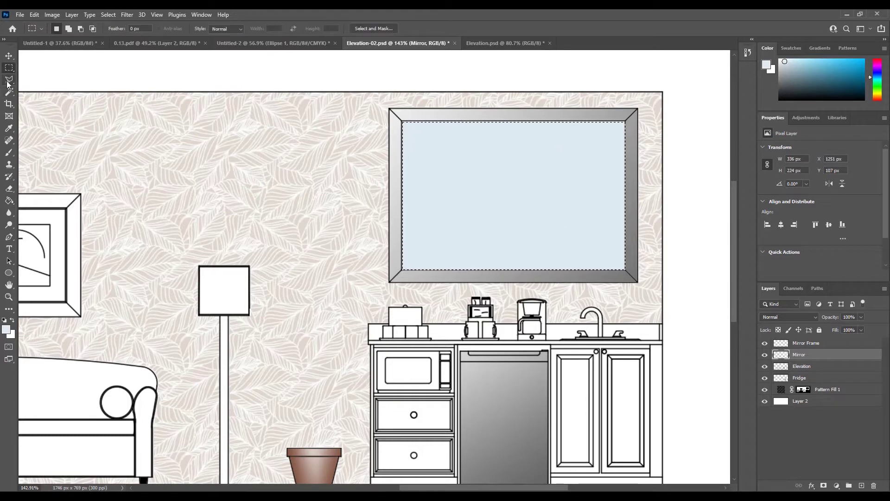
{"action": "left_click", "coordinate": [9, 79]}
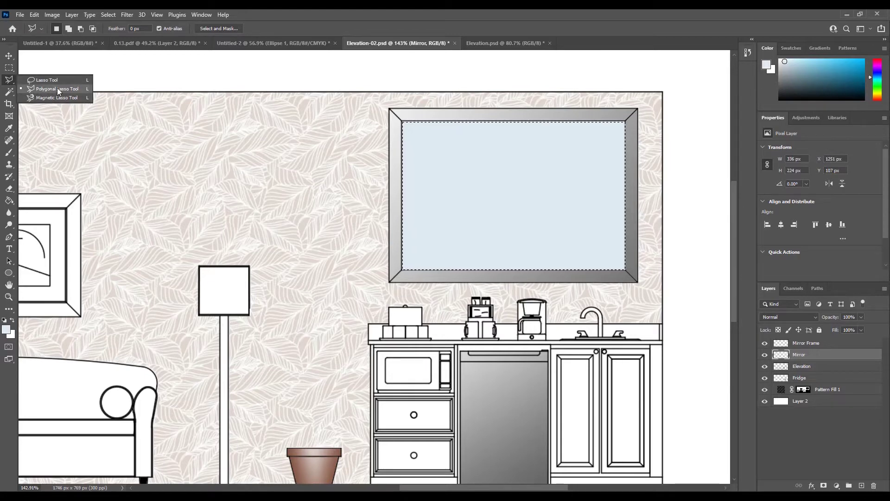
{"action": "left_click", "coordinate": [38, 88]}
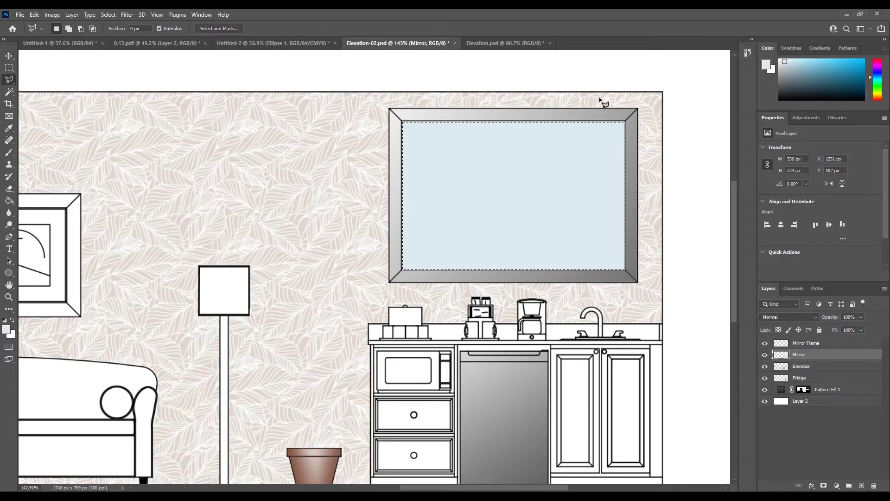
{"action": "left_click", "coordinate": [612, 85]}
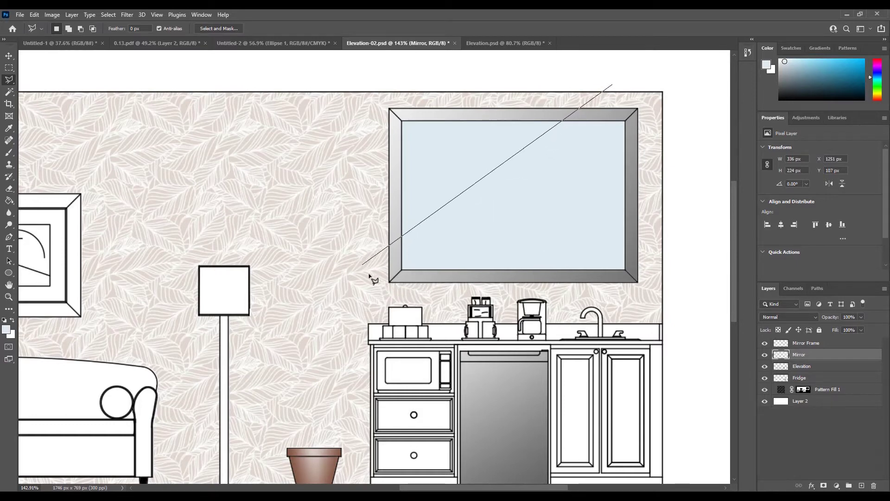
{"action": "left_click", "coordinate": [406, 306]}
{"action": "left_click", "coordinate": [679, 319]}
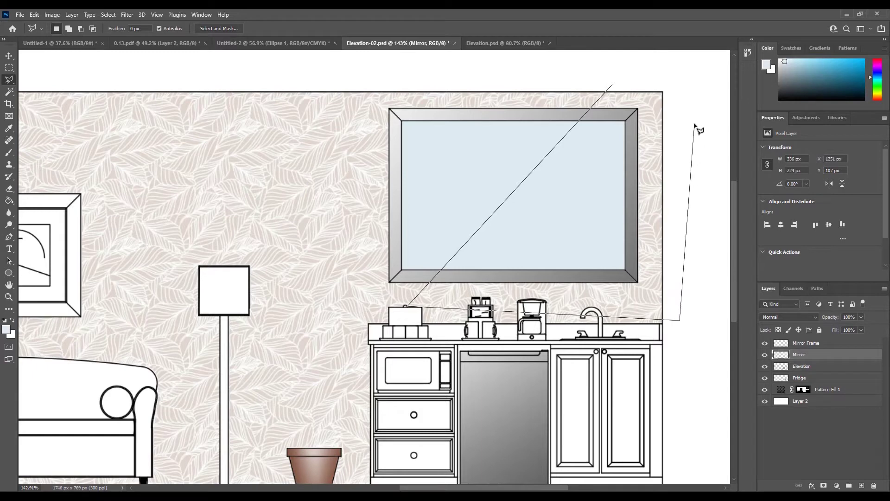
{"action": "left_click", "coordinate": [695, 124]}
{"action": "left_click", "coordinate": [613, 85]}
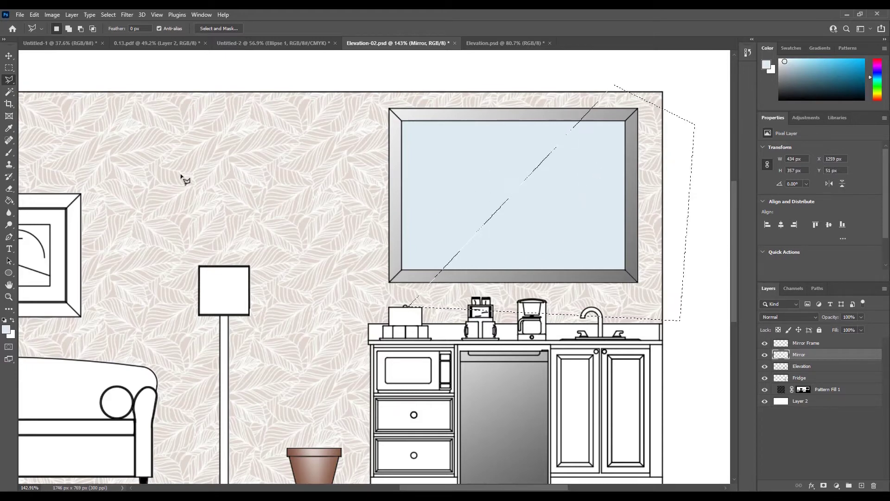
Set up the Eraser with a soft brush at 500 px size and 0% hardness for the mirror reflection
{"action": "left_click", "coordinate": [8, 189]}
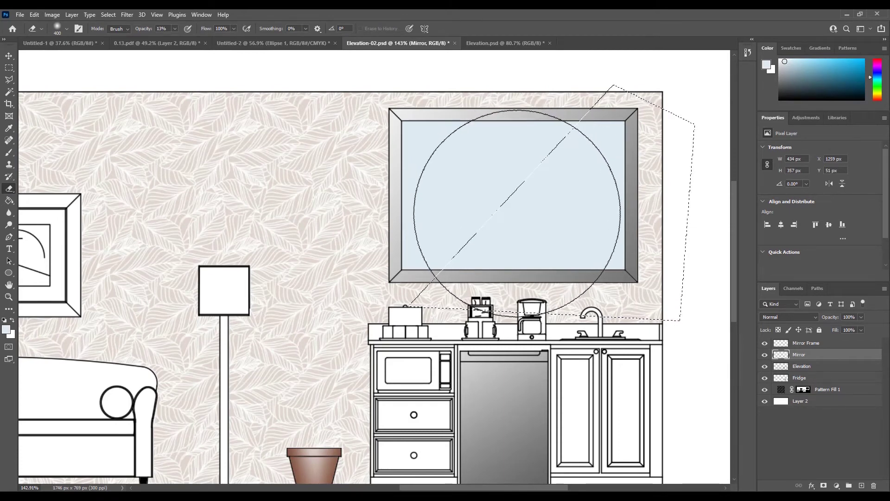
{"action": "key", "text": "bracketleft"}
{"action": "key", "text": "bracketleft"}
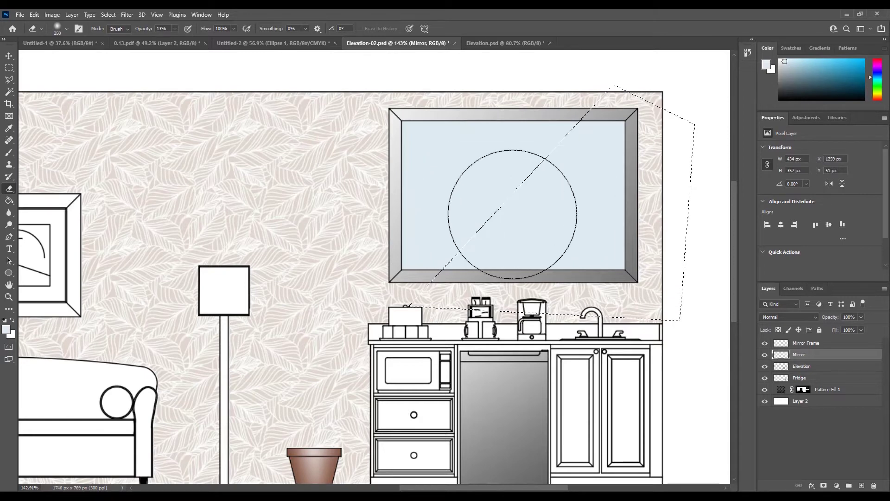
{"action": "key", "text": "bracketright"}
{"action": "key", "text": "bracketright"}
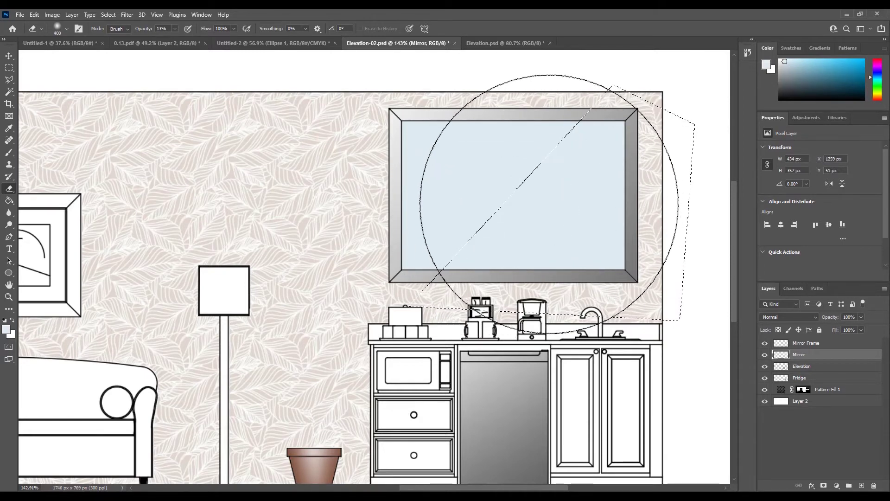
{"action": "key", "text": "bracketright"}
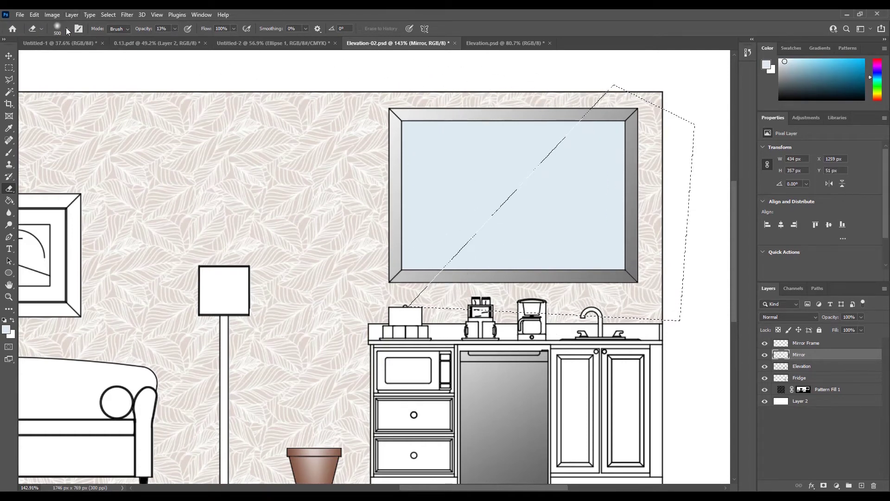
{"action": "left_click", "coordinate": [40, 28]}
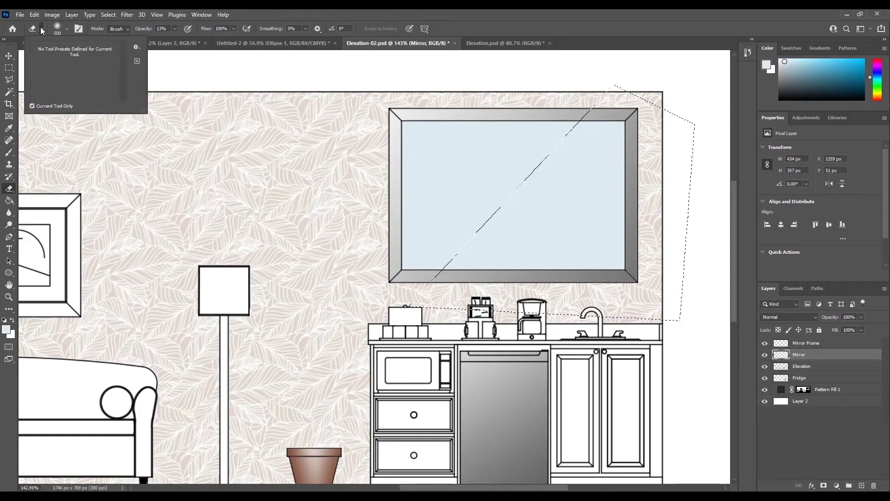
{"action": "left_click", "coordinate": [78, 28]}
{"action": "left_click", "coordinate": [66, 30]}
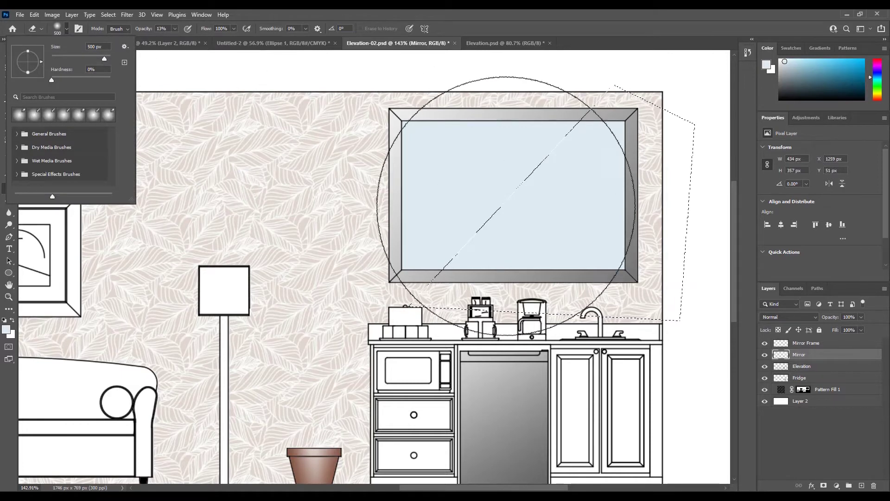
{"action": "mouse_move", "coordinate": [51, 80]}
{"action": "left_mouse_down"}
{"action": "mouse_move", "coordinate": [72, 80]}
{"action": "mouse_move", "coordinate": [45, 80]}
{"action": "left_mouse_up"}
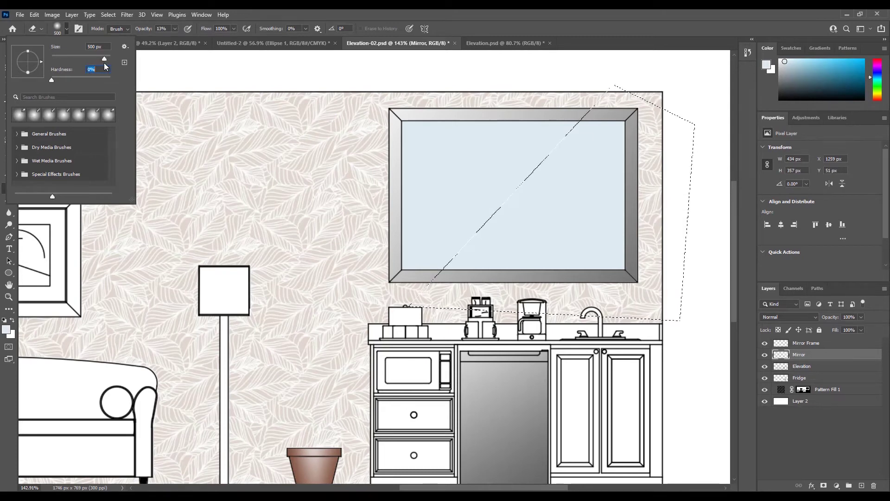
{"action": "key", "text": "Return"}
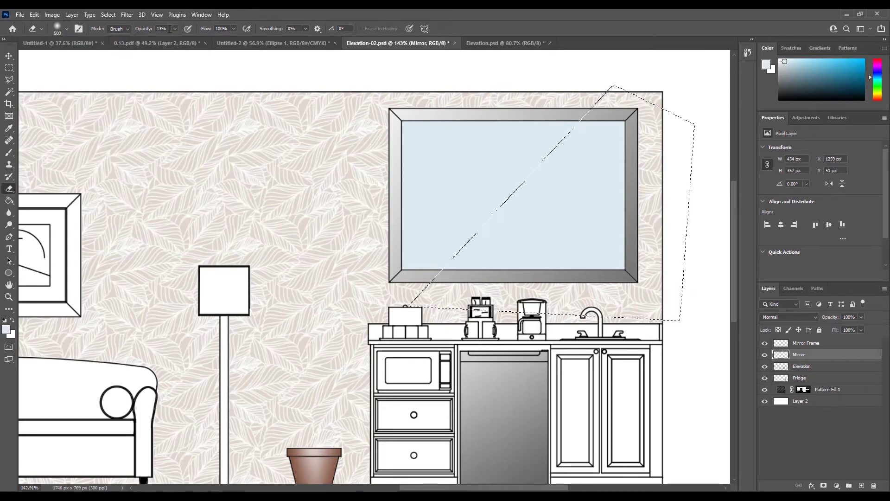
Set the Eraser opacity to 71%, erase once over the selected half of the mirror glass, and deselect
{"action": "left_click", "coordinate": [174, 29]}
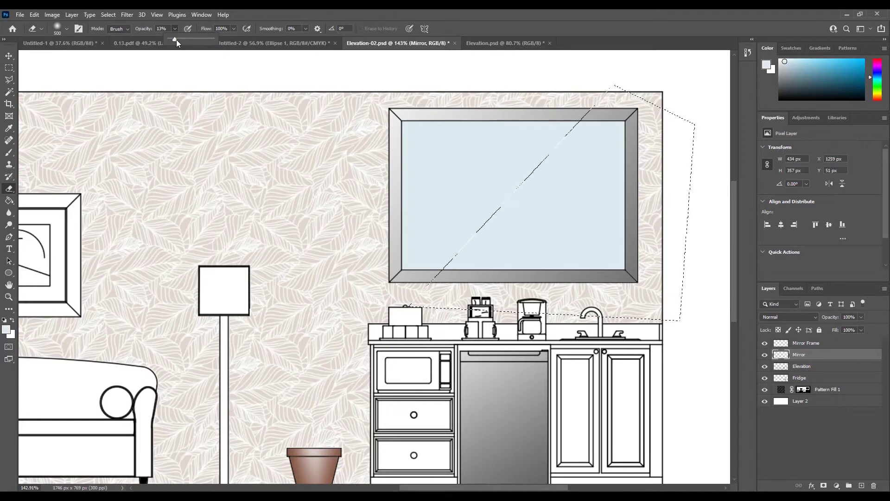
{"action": "mouse_move", "coordinate": [193, 40]}
{"action": "left_mouse_down"}
{"action": "mouse_move", "coordinate": [217, 39]}
{"action": "mouse_move", "coordinate": [198, 40]}
{"action": "left_mouse_up"}
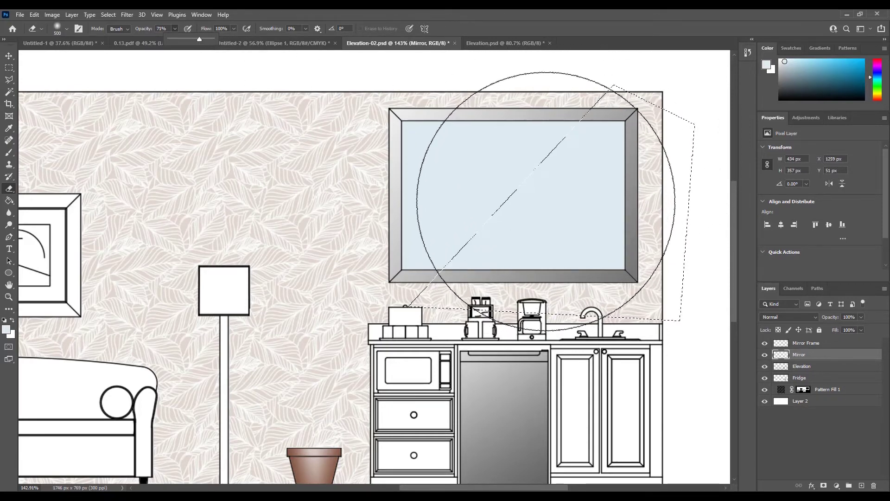
{"action": "left_click", "coordinate": [546, 200]}
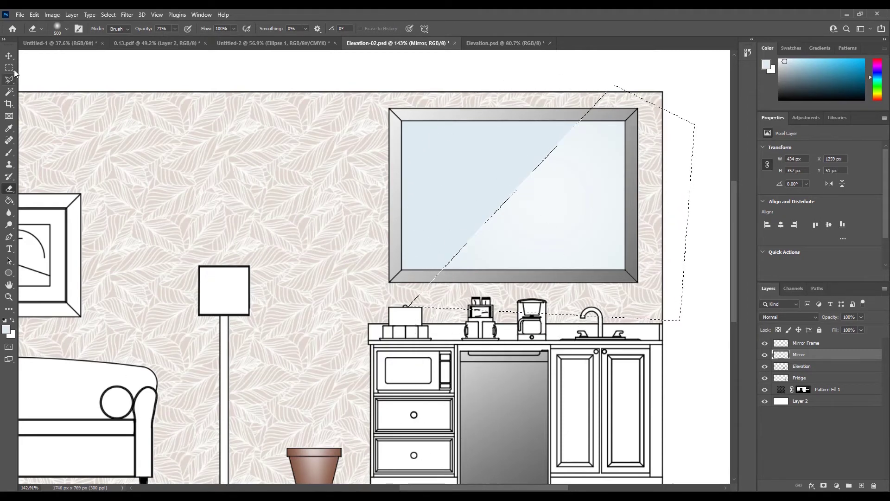
{"action": "key", "text": "m"}
{"action": "key", "text": "ctrl+d"}
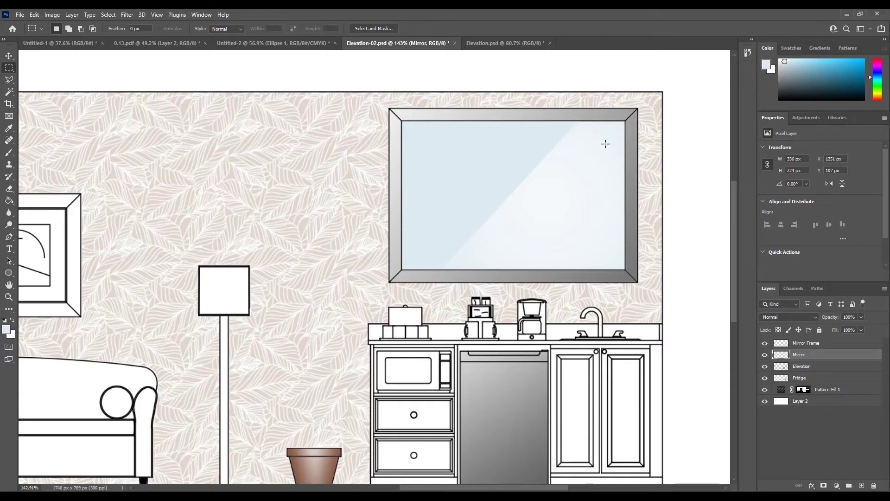
Lower the Mirror layer's opacity to 48%
{"action": "scroll", "coordinate": [544, 170], "scroll_direction": "down", "scroll_amount": 3}
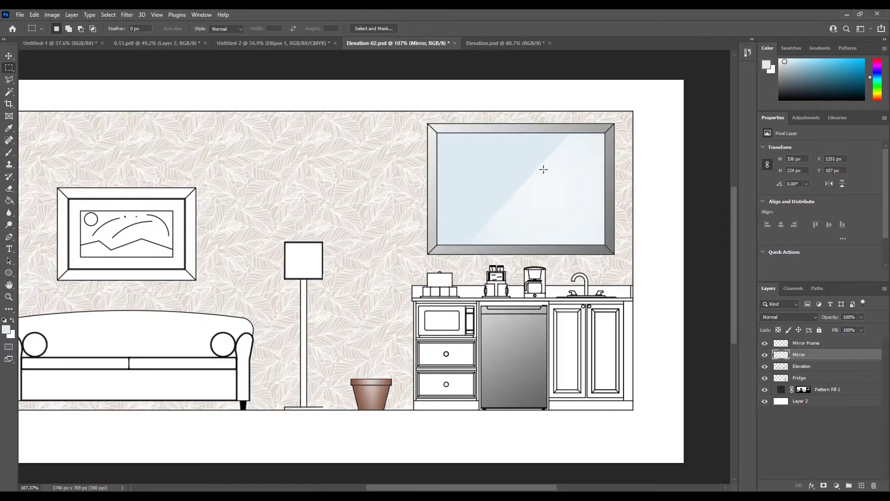
{"action": "scroll", "coordinate": [642, 182], "scroll_direction": "up", "scroll_amount": 3}
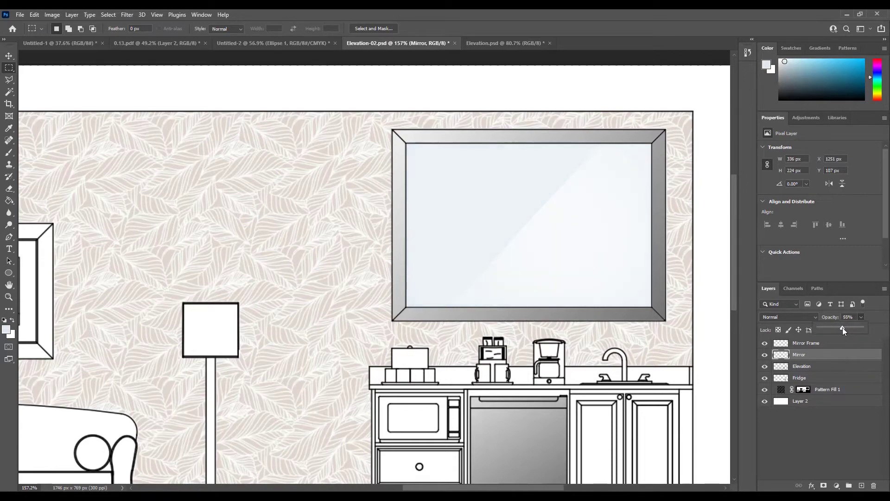
{"action": "left_click_drag", "start_coordinate": [845, 327], "coordinate": [841, 328]}
{"action": "scroll", "coordinate": [628, 189], "scroll_direction": "down", "scroll_amount": 4}
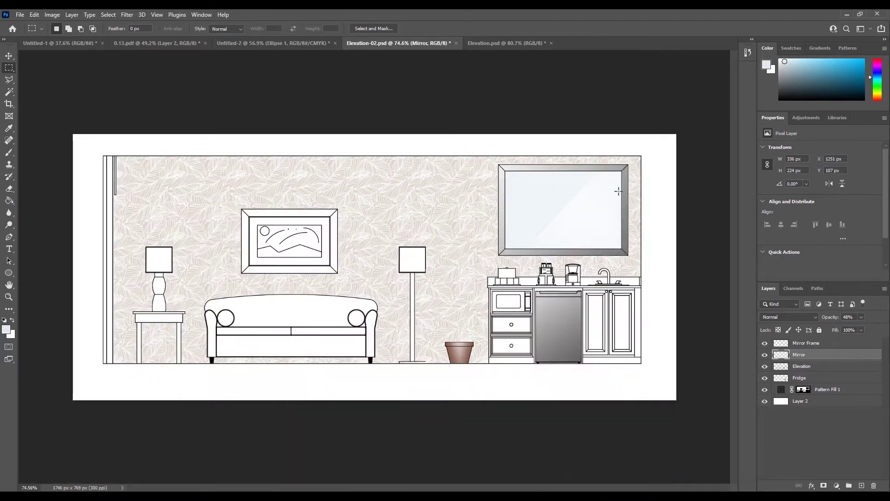
{"action": "scroll", "coordinate": [614, 191], "scroll_direction": "down", "scroll_amount": 1}
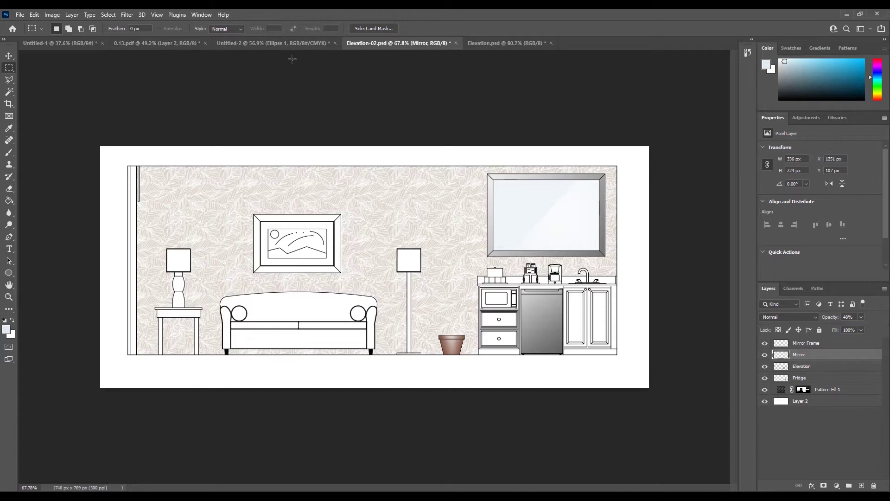
In the Untitled-2 document, select the inside of the ellipse with the Magic Wand and add a new layer above Ellipse 1
{"action": "left_click", "coordinate": [291, 43]}
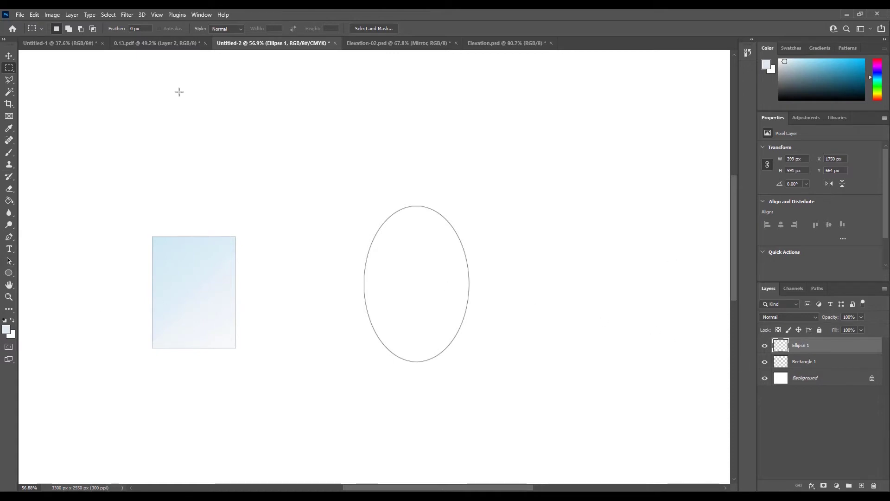
{"action": "left_click", "coordinate": [9, 92]}
{"action": "left_click", "coordinate": [420, 240]}
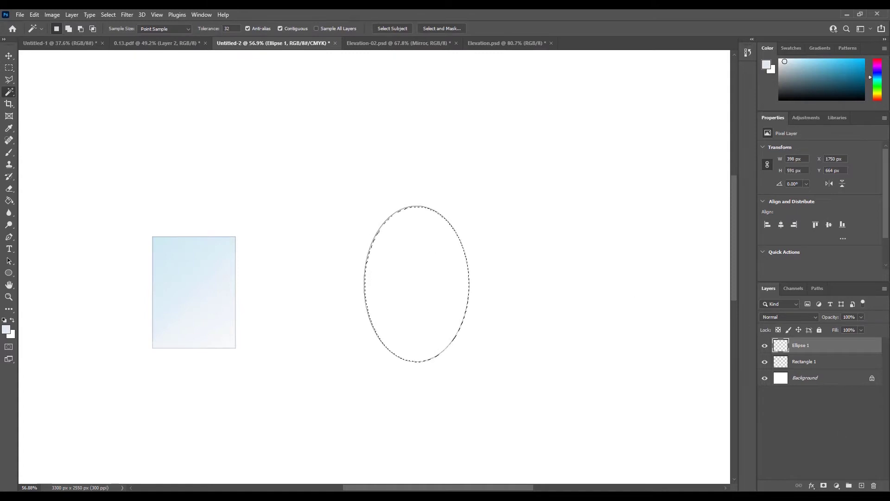
{"action": "left_click", "coordinate": [862, 485]}
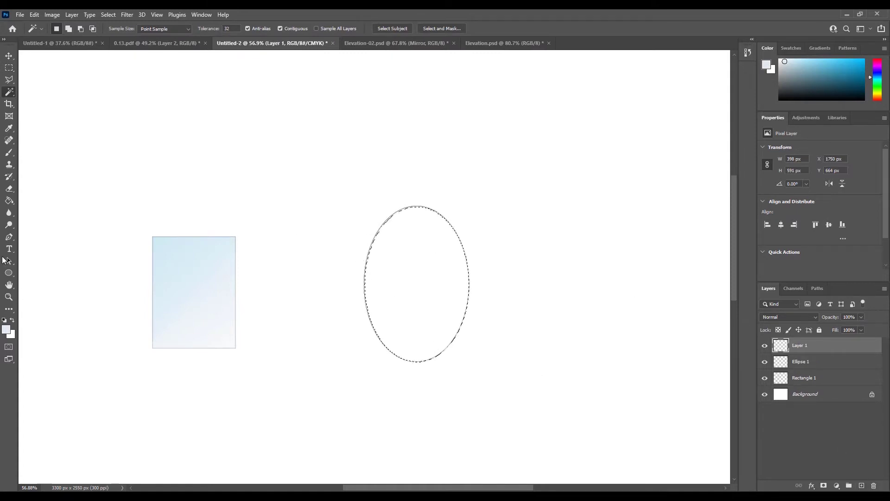
Choose the Gradient tool and set the gradient's starting color stop to light blue beebfd, keeping the white end
{"action": "right_click", "coordinate": [9, 201]}
{"action": "left_click", "coordinate": [46, 202]}
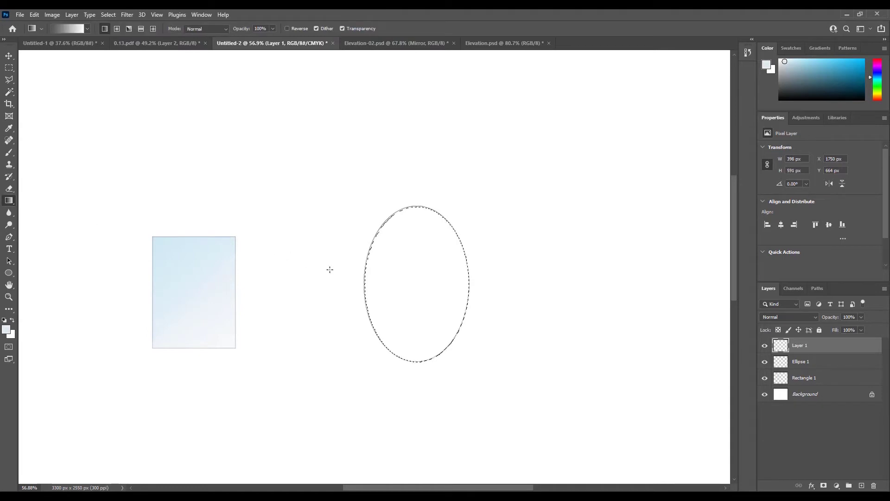
{"action": "left_click", "coordinate": [76, 27]}
{"action": "double_click", "coordinate": [83, 251]}
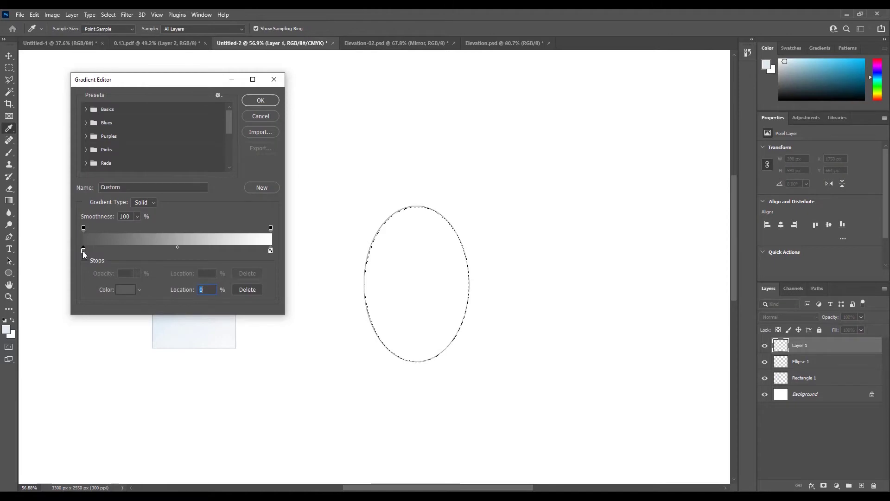
{"action": "left_click_drag", "start_coordinate": [394, 265], "coordinate": [386, 234]}
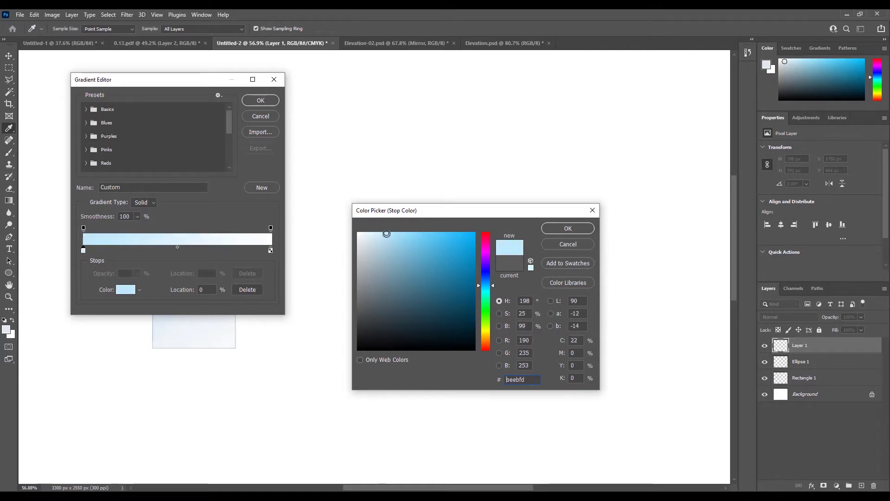
{"action": "left_click", "coordinate": [577, 228]}
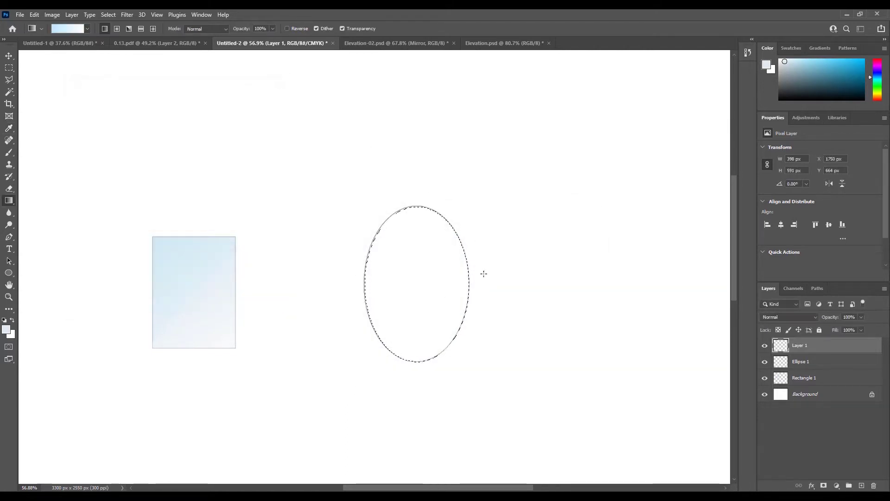
{"action": "left_click", "coordinate": [249, 101]}
Try an upward gradient on the selected ellipse, undo it, and redraw it downward from light blue at the top to white below
{"action": "left_click_drag", "start_coordinate": [386, 202], "coordinate": [372, 160]}
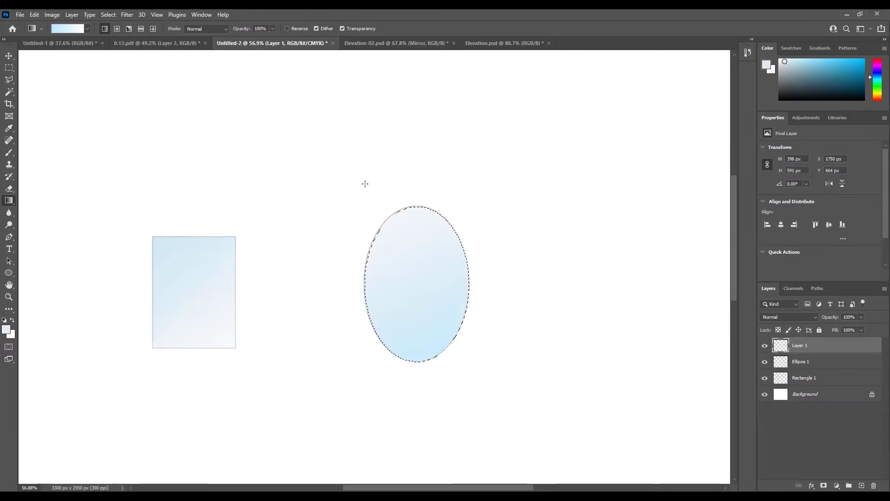
{"action": "key", "text": "ctrl+z"}
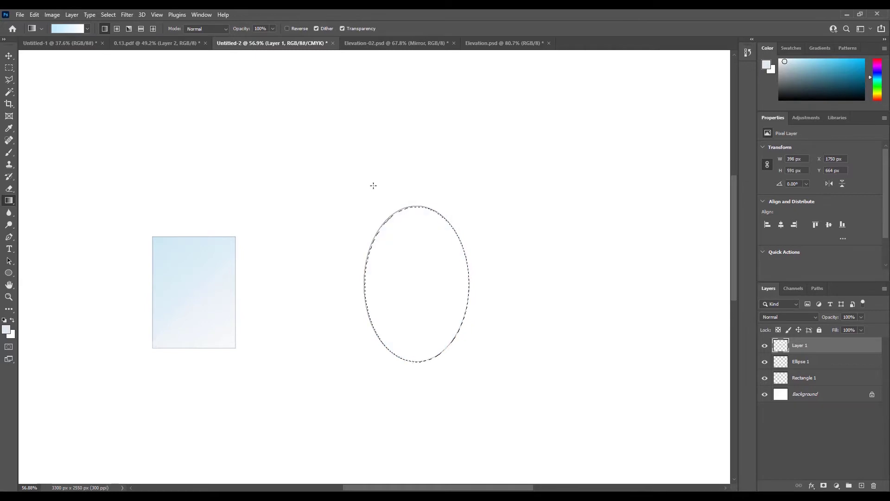
{"action": "left_click_drag", "start_coordinate": [363, 172], "coordinate": [438, 424]}
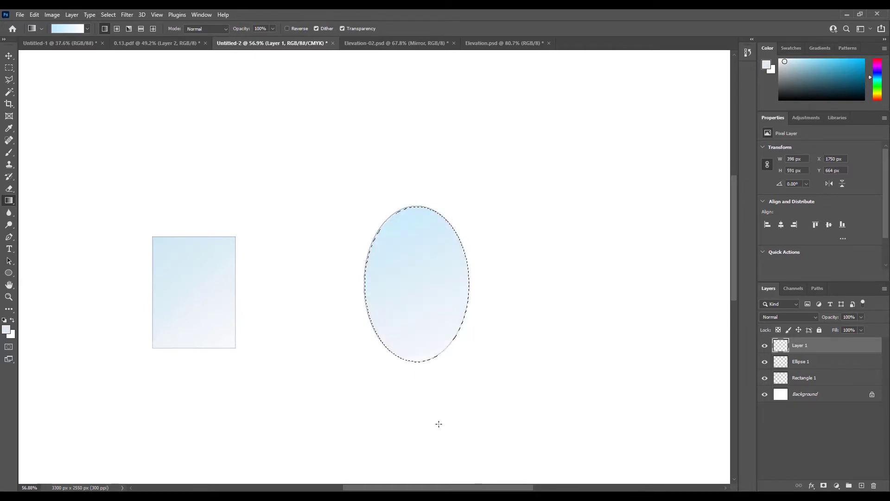
Draw a Polygonal Lasso selection around the lower-right half of the ellipse, with its inner edge crossing diagonally
{"action": "left_click", "coordinate": [9, 79]}
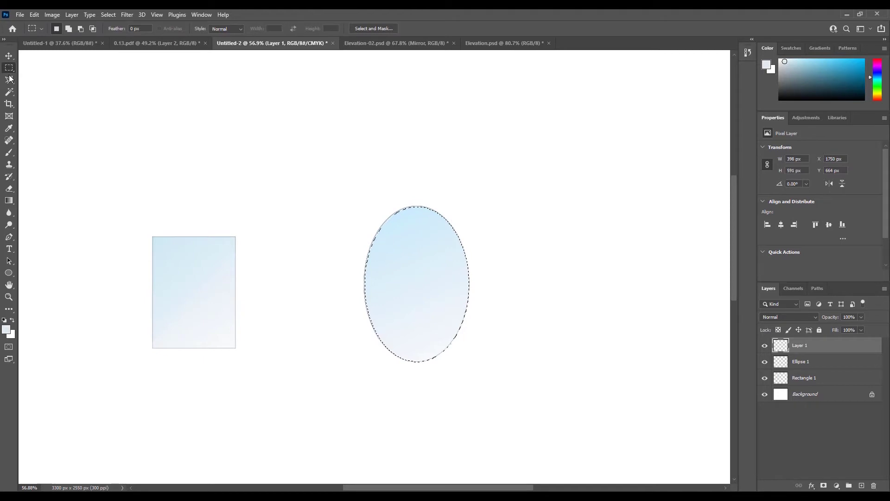
{"action": "left_click", "coordinate": [462, 211]}
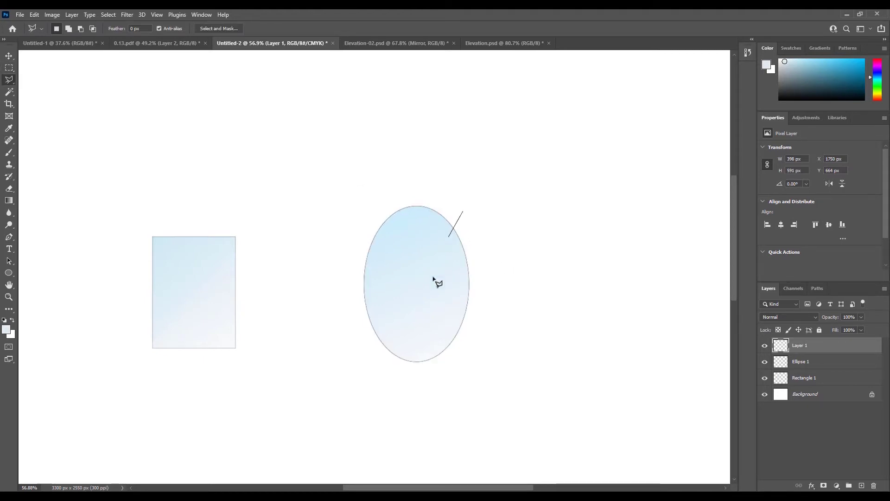
{"action": "left_click", "coordinate": [366, 376]}
{"action": "left_click", "coordinate": [526, 402]}
{"action": "left_click", "coordinate": [527, 265]}
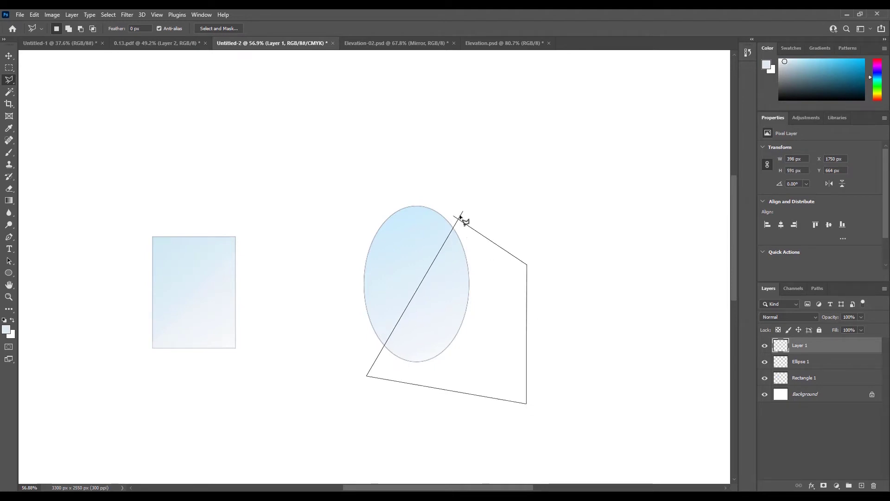
{"action": "left_click", "coordinate": [463, 212]}
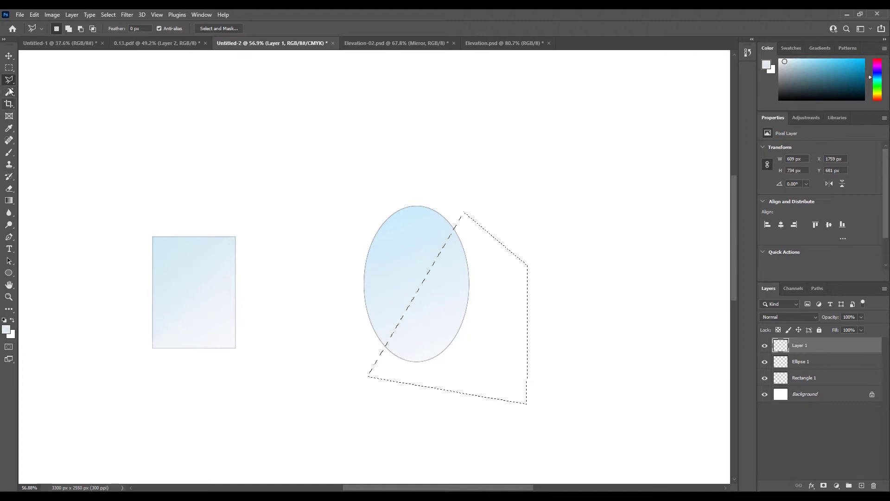
Enlarge the Eraser brush to 900 px and erase once over the selected half of the ellipse at 71% opacity
{"action": "left_click", "coordinate": [9, 189]}
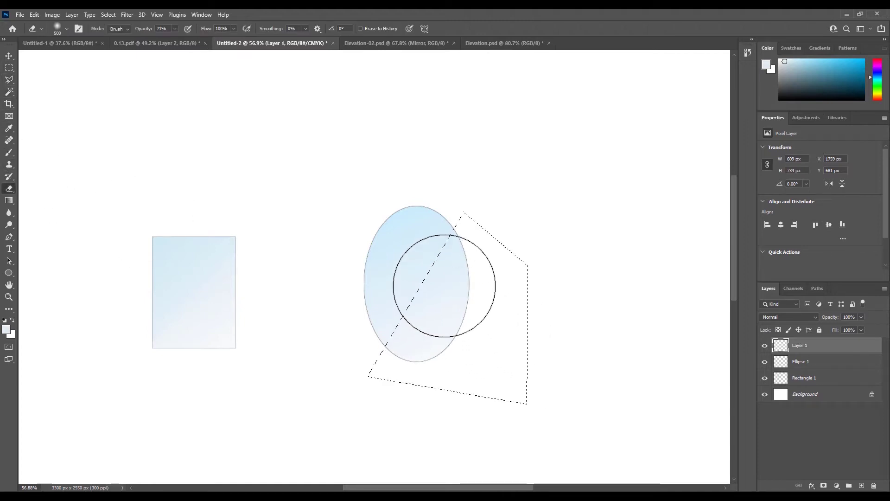
{"action": "key", "text": "bracketright"}
{"action": "key", "text": "bracketright"}
{"action": "key", "text": "bracketright"}
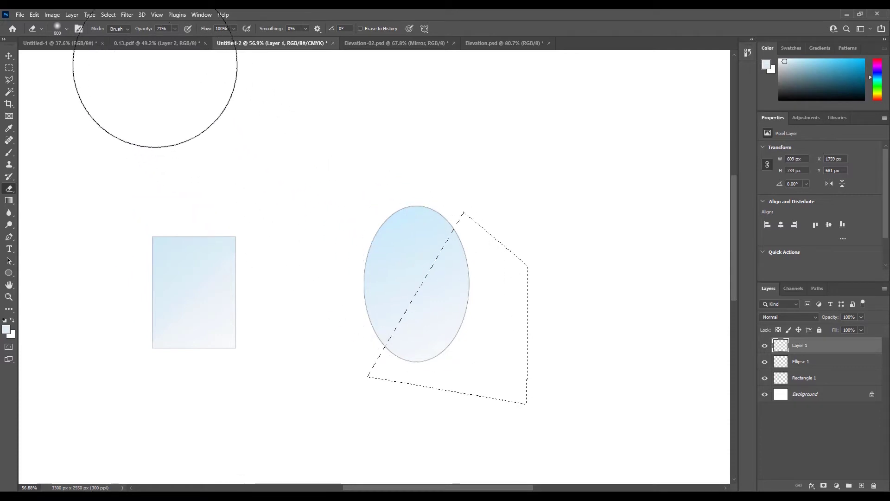
{"action": "key", "text": "bracketright"}
{"action": "left_click", "coordinate": [427, 298]}
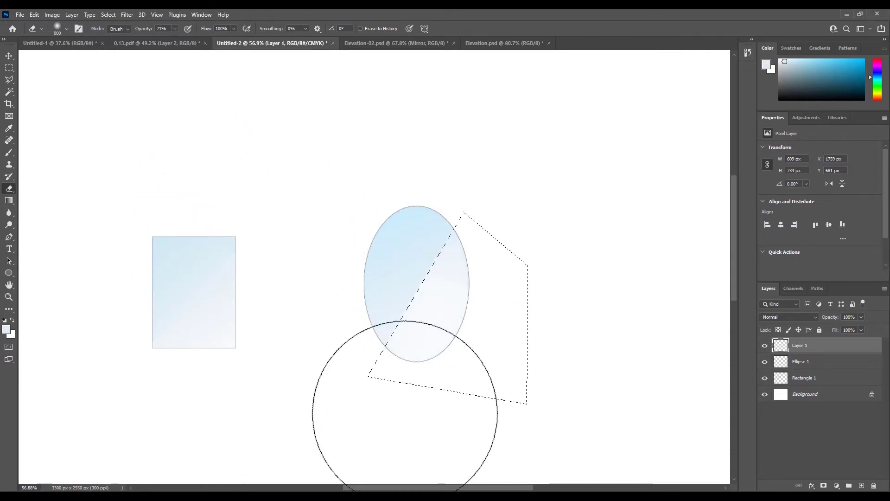
Deselect the lasso area and lower the opacity of the ellipse's gradient layer, Layer 1, to 72%
{"action": "left_click", "coordinate": [9, 68]}
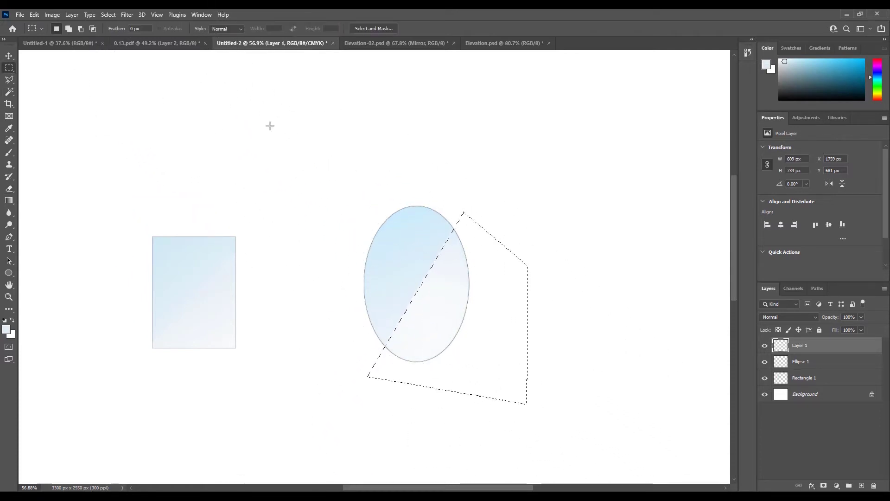
{"action": "left_click", "coordinate": [270, 125]}
{"action": "left_click_drag", "start_coordinate": [856, 327], "coordinate": [846, 328]}
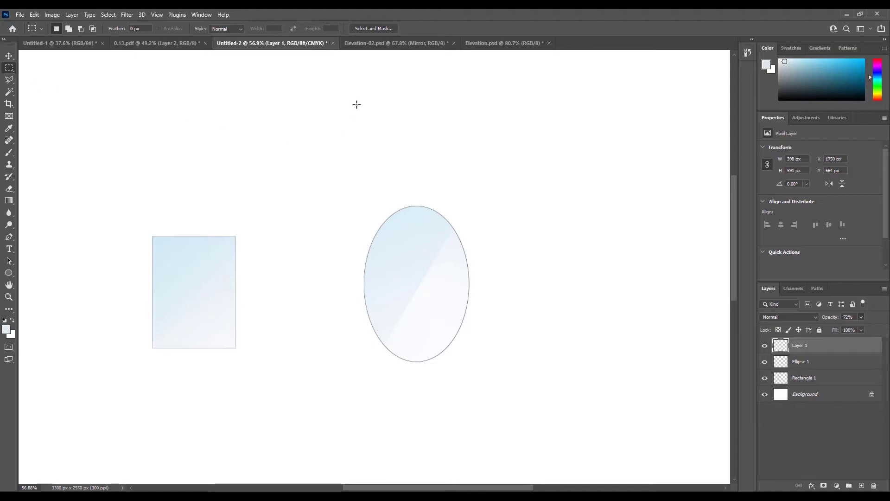
Return to Elevation-02.psd and place the Vincent-van-Gogh-life-work image on a layer directly above the Mirror layer
{"action": "left_click", "coordinate": [495, 44]}
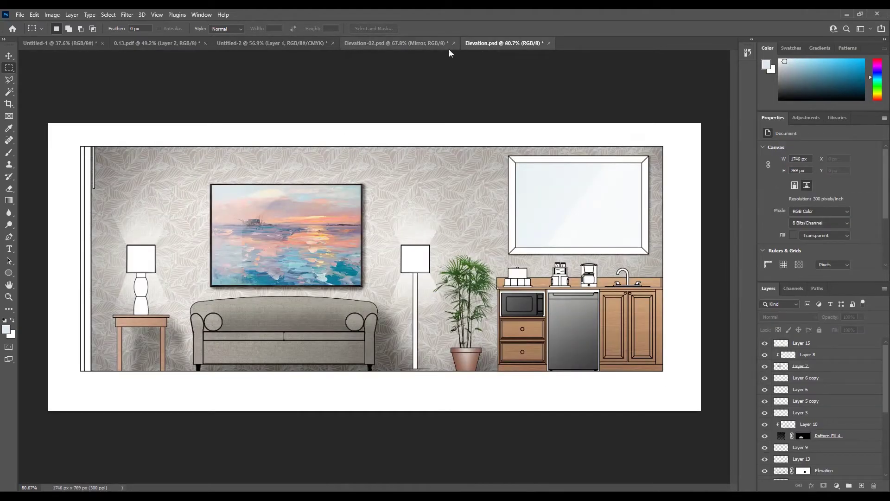
{"action": "left_click", "coordinate": [430, 44]}
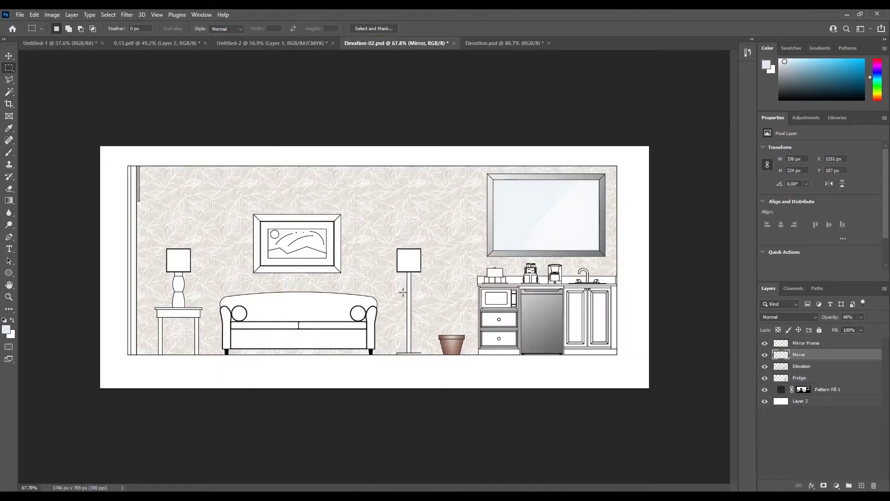
{"action": "scroll", "coordinate": [366, 292], "scroll_direction": "up", "scroll_amount": 5}
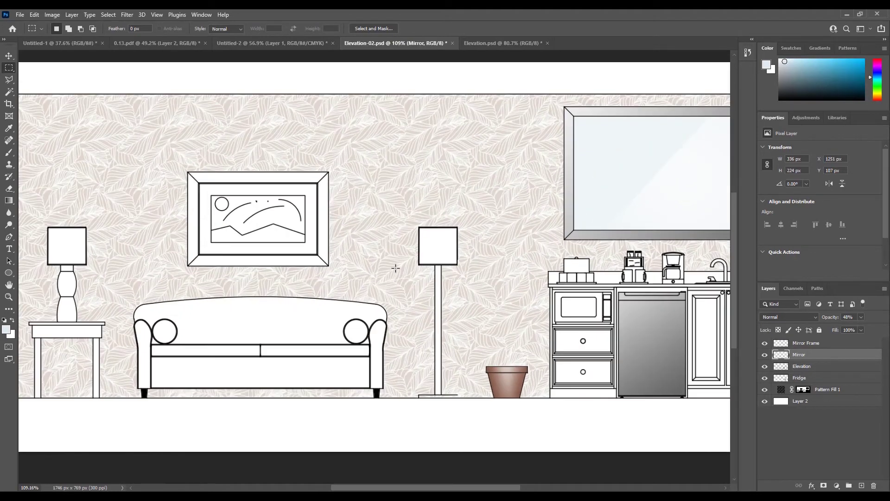
{"action": "scroll", "coordinate": [522, 220], "scroll_direction": "down", "scroll_amount": 2}
{"action": "scroll", "coordinate": [271, 210], "scroll_direction": "up", "scroll_amount": 2}
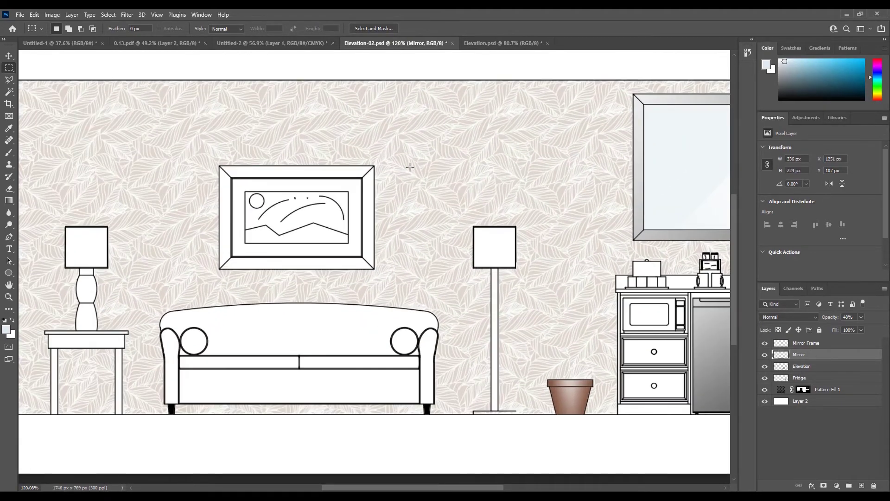
{"action": "scroll", "coordinate": [484, 247], "scroll_direction": "down", "scroll_amount": 1}
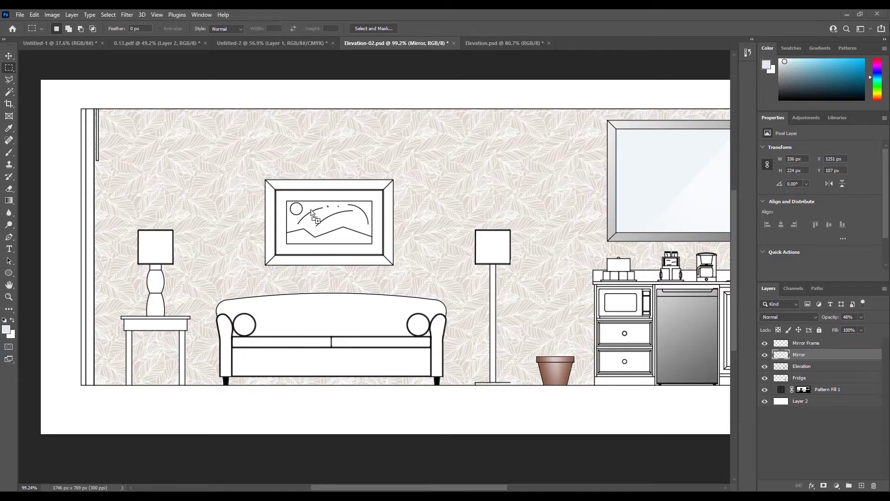
{"action": "left_click_drag", "start_coordinate": [311, 212], "coordinate": [312, 210]}
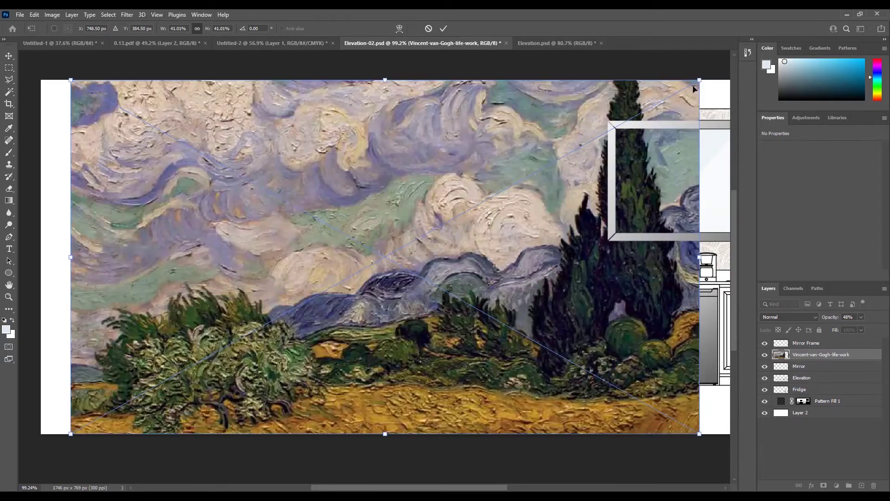
Scale the placed painting to about 12% and position it on the wall above the sofa, covering the line-drawn picture frame
{"action": "left_click_drag", "start_coordinate": [688, 88], "coordinate": [348, 276]}
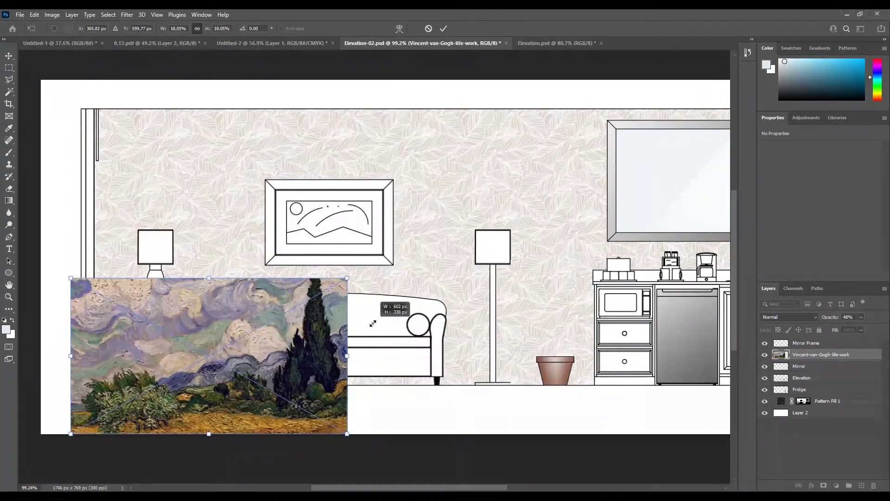
{"action": "left_click_drag", "start_coordinate": [297, 353], "coordinate": [420, 230]}
{"action": "left_click_drag", "start_coordinate": [471, 154], "coordinate": [414, 186]}
{"action": "left_click_drag", "start_coordinate": [373, 247], "coordinate": [443, 240]}
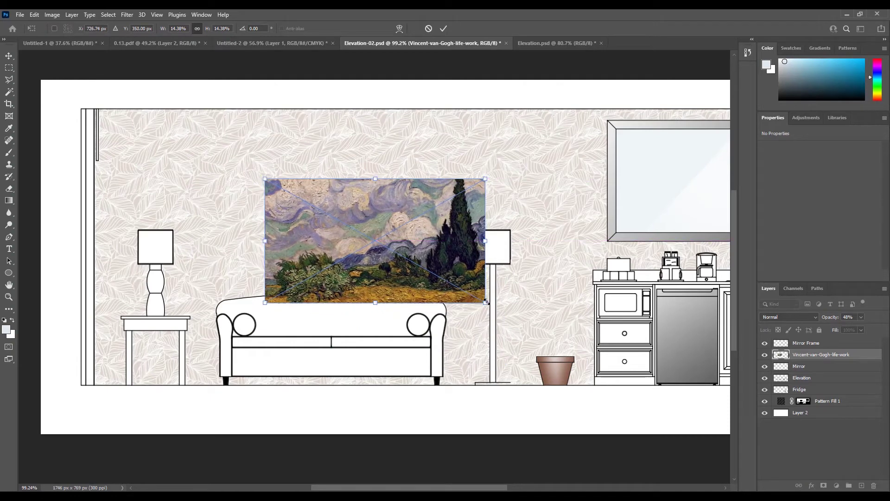
{"action": "left_click_drag", "start_coordinate": [486, 302], "coordinate": [443, 278]}
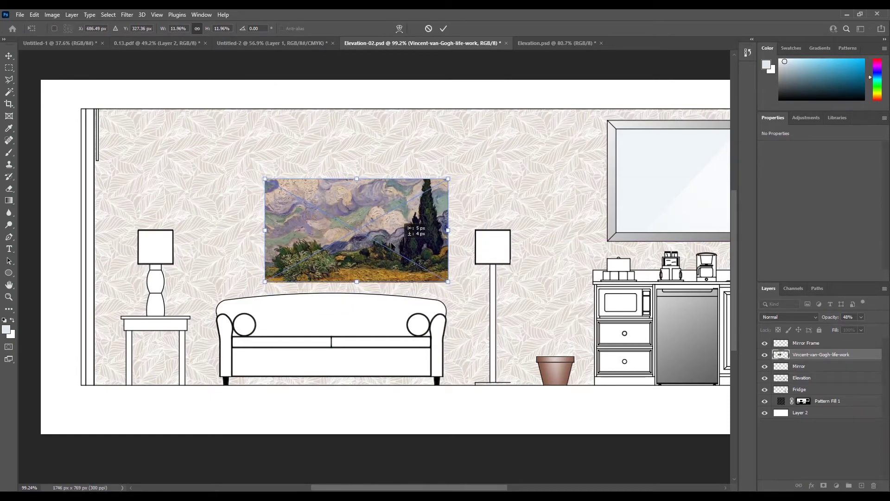
{"action": "left_click_drag", "start_coordinate": [402, 250], "coordinate": [377, 236]}
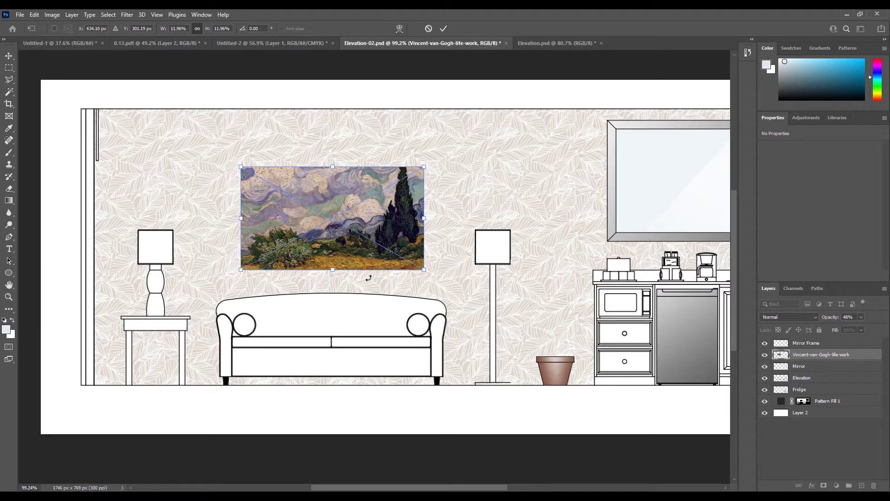
{"action": "left_click", "coordinate": [443, 29]}
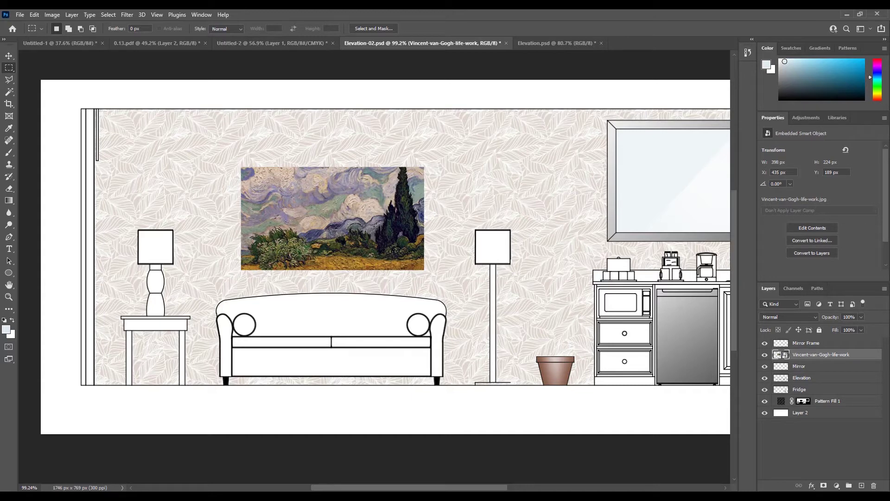
Rasterize the Vincent-van-Gogh-life-work layer
{"action": "key", "text": "ctrl+t"}
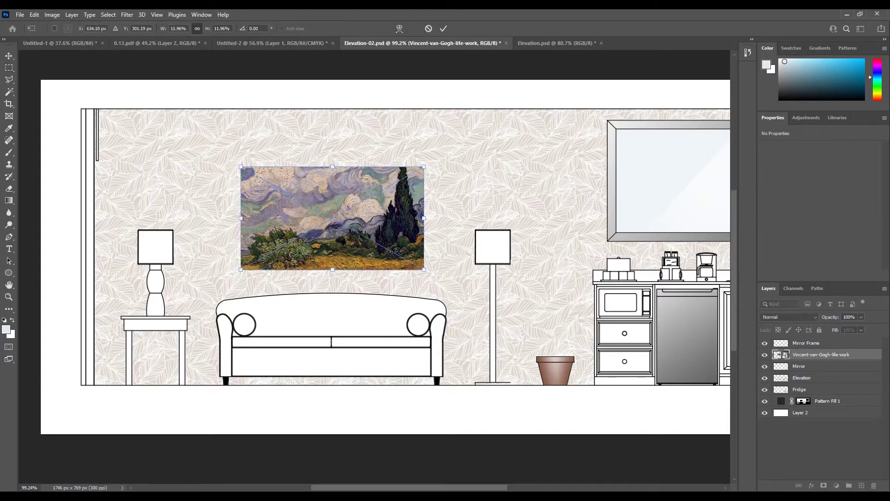
{"action": "left_click", "coordinate": [427, 31]}
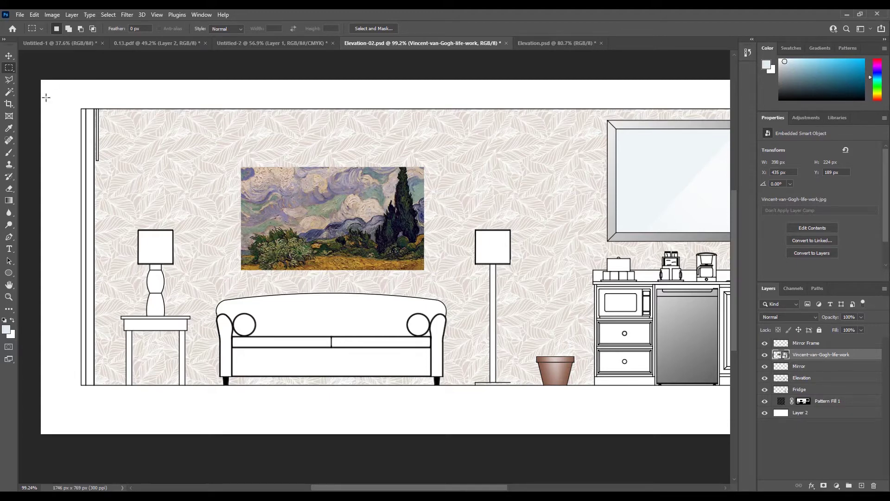
{"action": "right_click", "coordinate": [802, 357]}
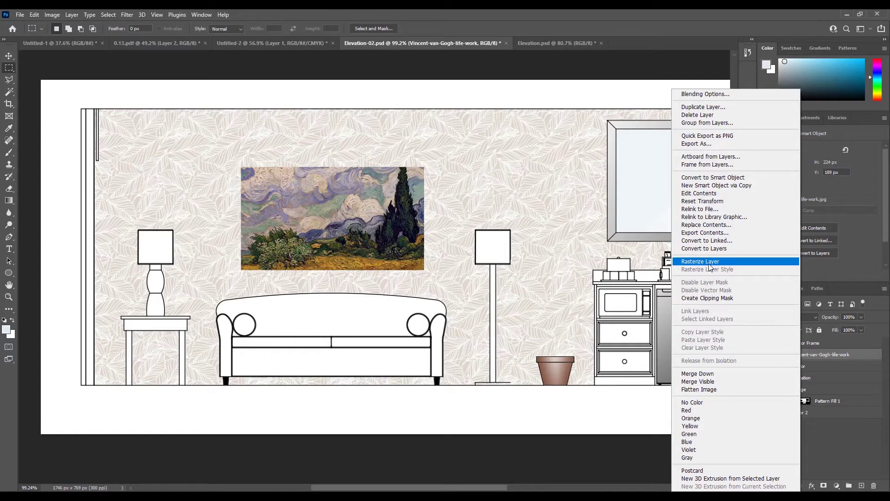
{"action": "right_click", "coordinate": [824, 353]}
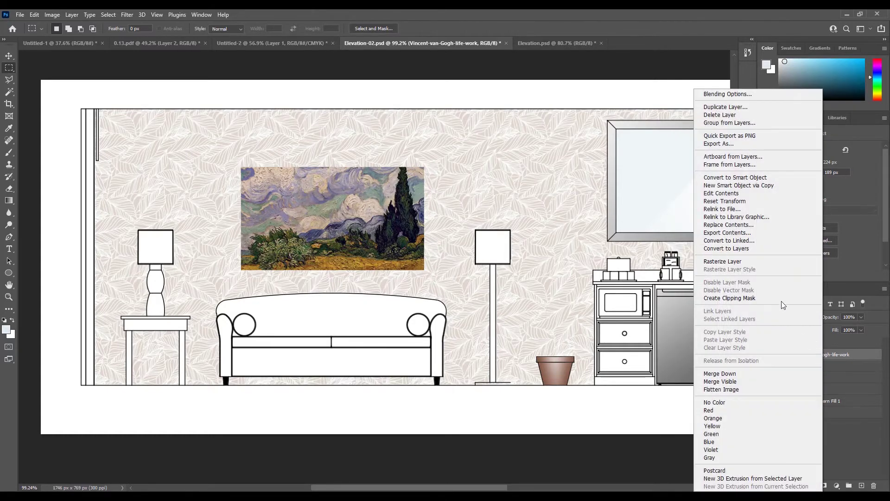
{"action": "left_click", "coordinate": [722, 261]}
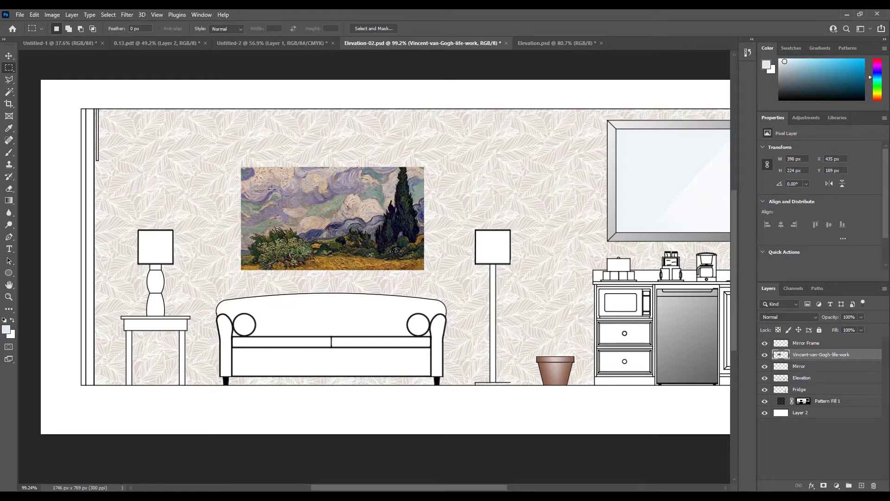
{"action": "key", "text": "v"}
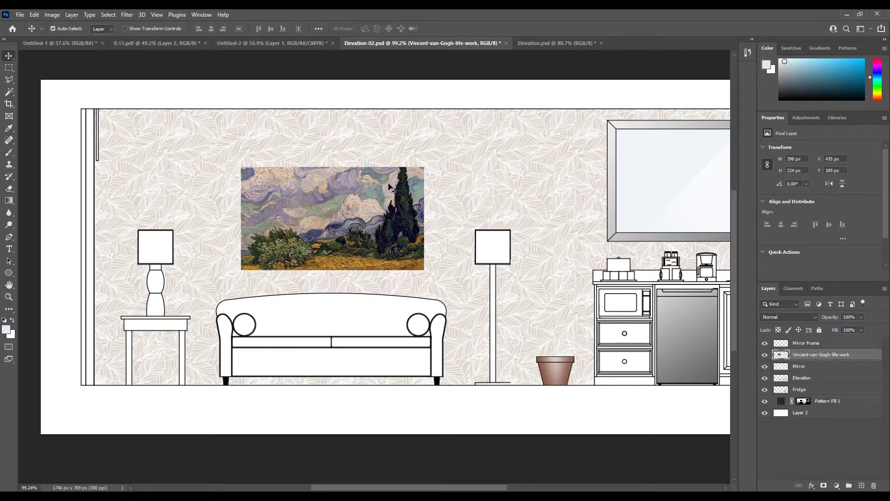
Try the Bevel & Emboss effect and a black 6 px inside Stroke on the painting layer
{"action": "double_click", "coordinate": [810, 355]}
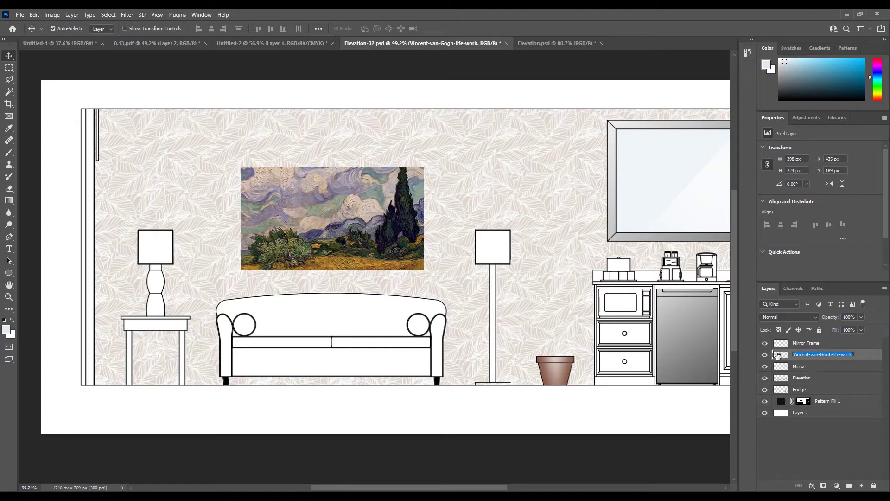
{"action": "left_click", "coordinate": [777, 356]}
{"action": "double_click", "coordinate": [778, 356]}
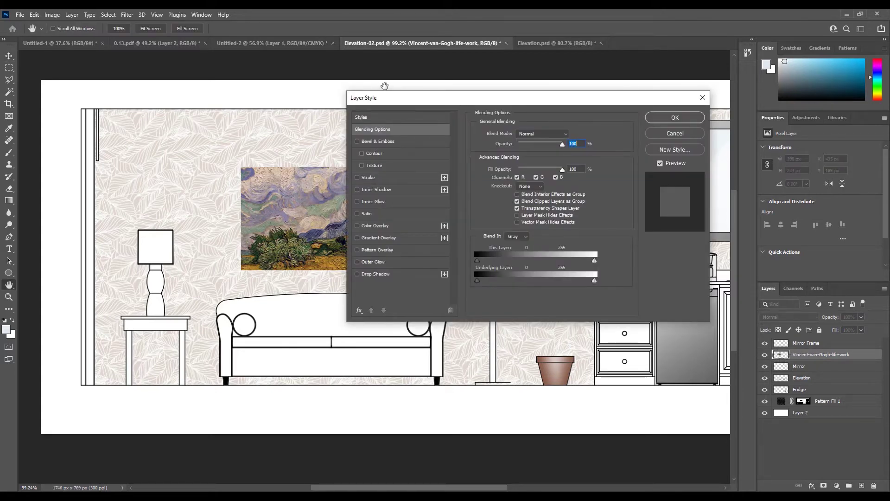
{"action": "left_click_drag", "start_coordinate": [434, 102], "coordinate": [506, 109]}
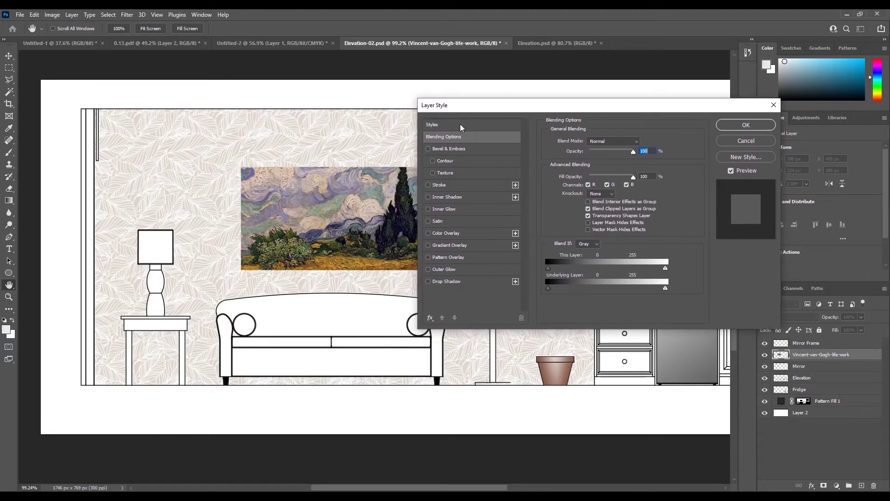
{"action": "left_click", "coordinate": [428, 149]}
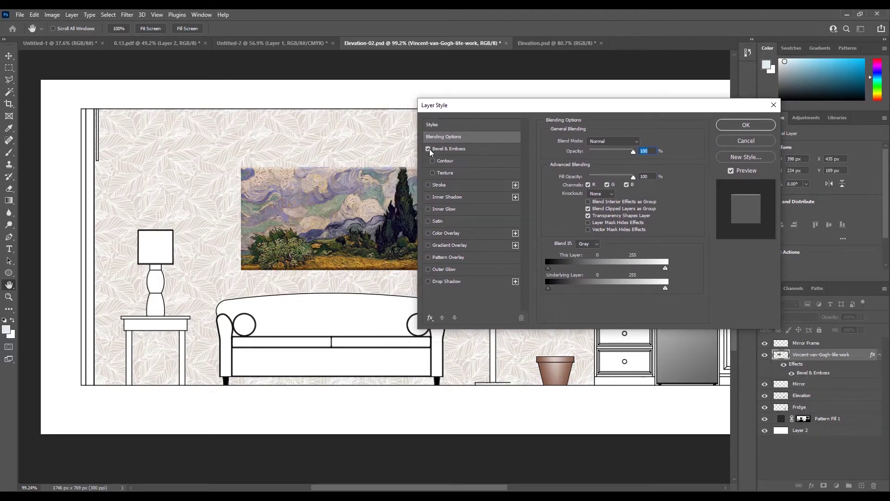
{"action": "left_click", "coordinate": [428, 150]}
{"action": "mouse_move", "coordinate": [481, 107]}
{"action": "left_mouse_down"}
{"action": "mouse_move", "coordinate": [363, 102]}
{"action": "mouse_move", "coordinate": [452, 98]}
{"action": "left_mouse_up"}
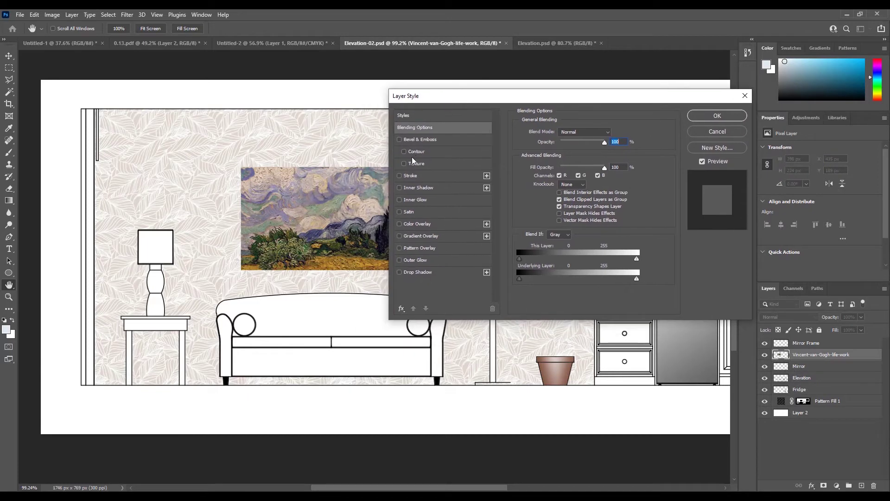
{"action": "left_click", "coordinate": [466, 175]}
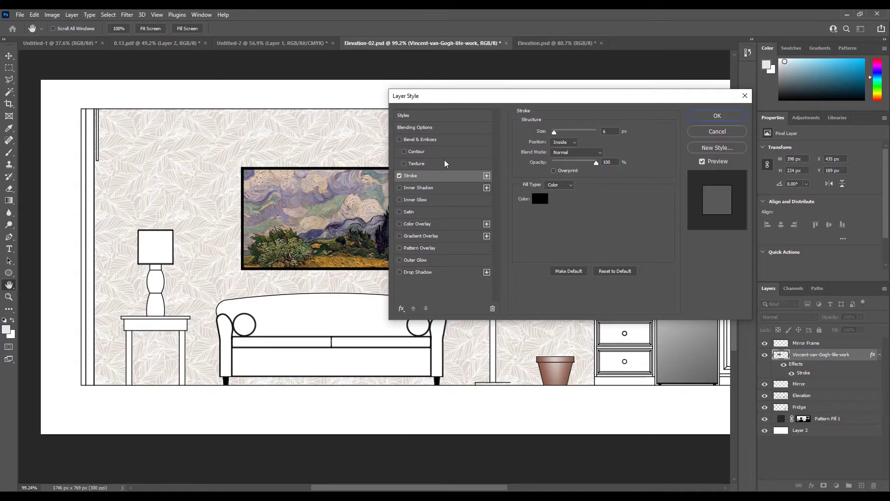
{"action": "left_click_drag", "start_coordinate": [459, 96], "coordinate": [484, 99]}
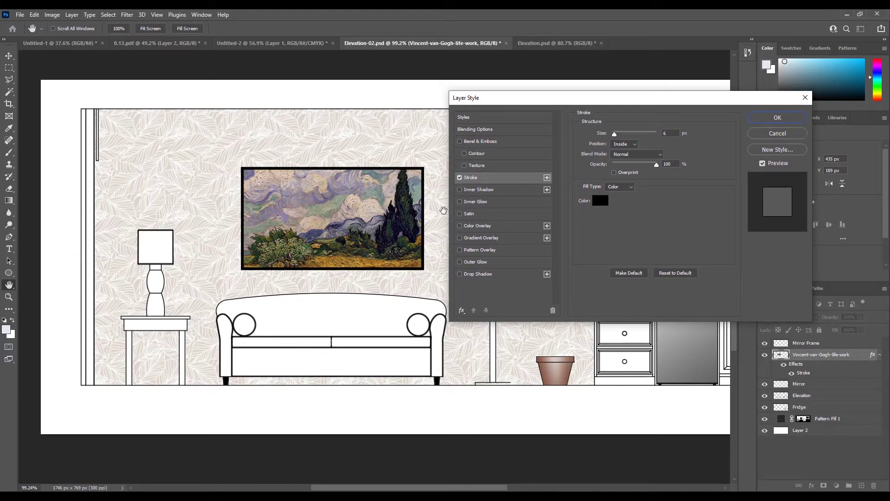
{"action": "left_click", "coordinate": [766, 132]}
{"action": "key", "text": "ctrl+z"}
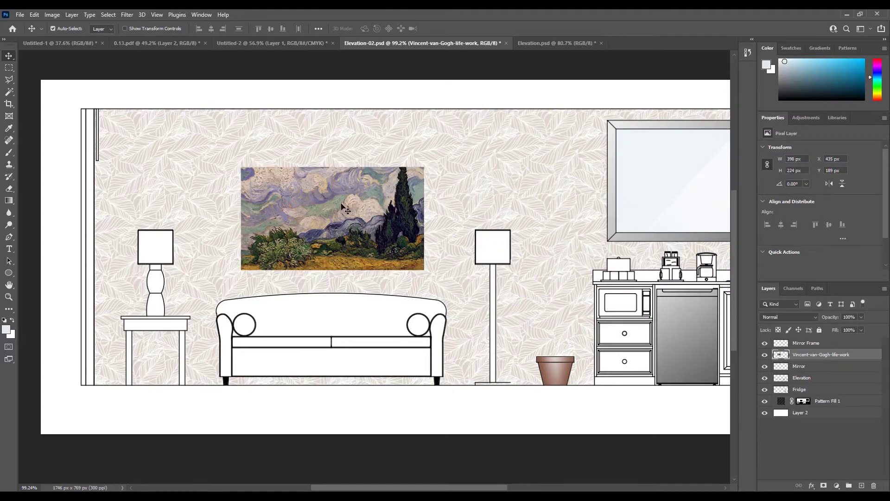
Add a 6 px inside Stroke layer style to the painting layer as a picture frame
{"action": "scroll", "coordinate": [302, 187], "scroll_direction": "up", "scroll_amount": 5}
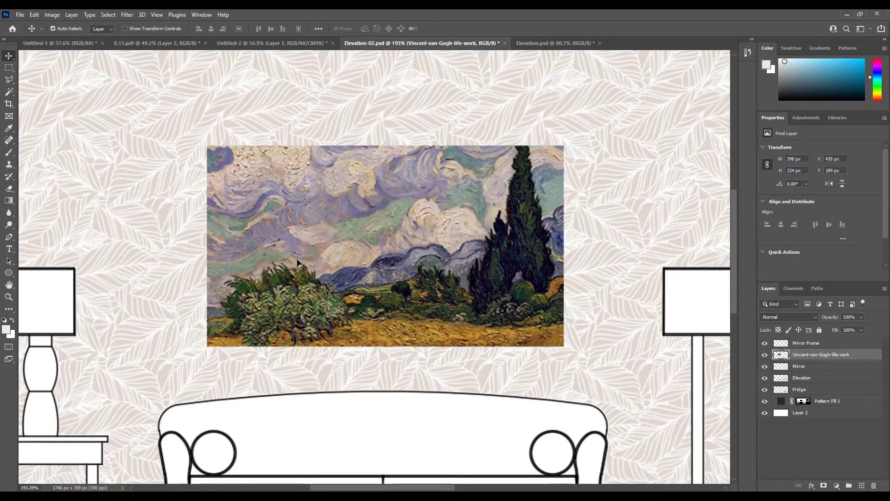
{"action": "scroll", "coordinate": [267, 260], "scroll_direction": "down", "scroll_amount": 2}
{"action": "scroll", "coordinate": [595, 260], "scroll_direction": "up", "scroll_amount": 2}
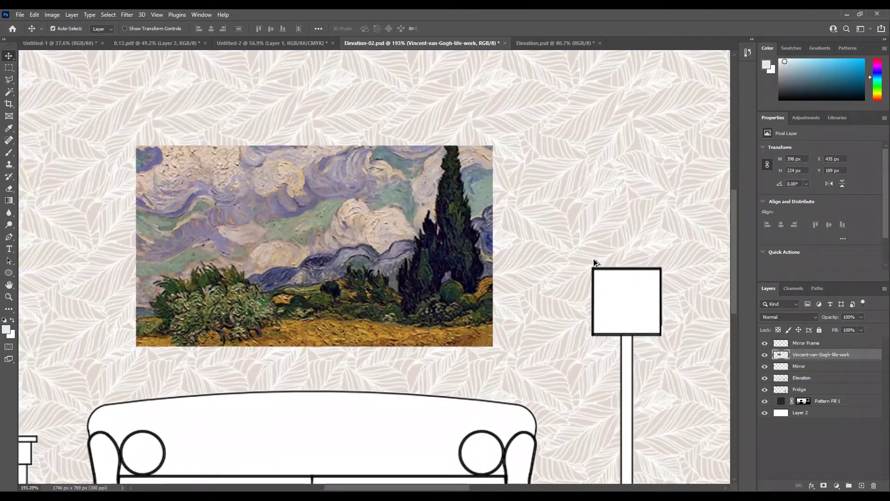
{"action": "double_click", "coordinate": [785, 357]}
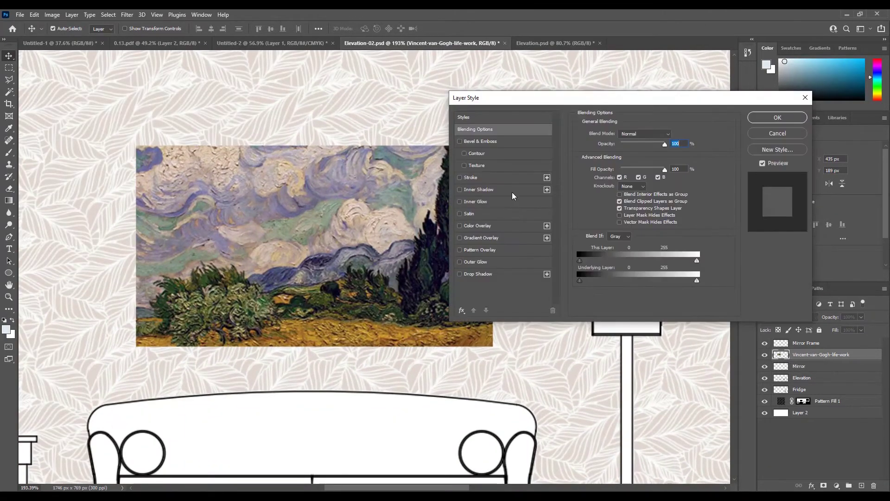
{"action": "key", "text": "space"}
{"action": "left_click_drag", "start_coordinate": [534, 99], "coordinate": [549, 103]}
{"action": "left_click", "coordinate": [494, 171]}
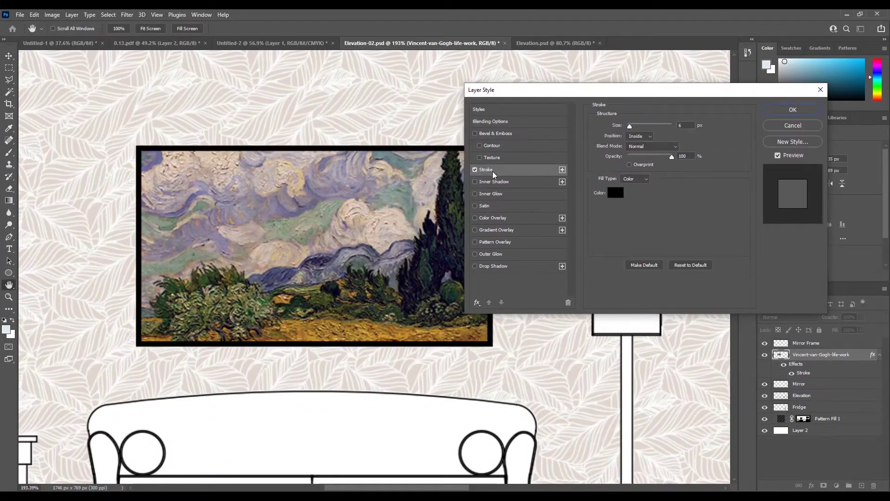
Change the painting's stroke color to dark gray #333232
{"action": "left_click", "coordinate": [615, 193]}
{"action": "mouse_move", "coordinate": [530, 211]}
{"action": "left_mouse_down"}
{"action": "mouse_move", "coordinate": [654, 177]}
{"action": "mouse_move", "coordinate": [697, 137]}
{"action": "left_mouse_up"}
{"action": "left_click", "coordinate": [525, 237]}
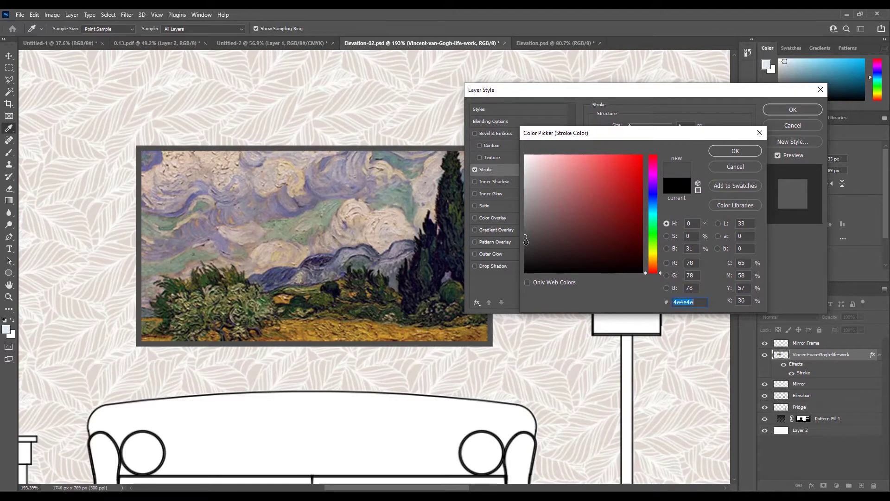
{"action": "left_click_drag", "start_coordinate": [525, 237], "coordinate": [527, 250]}
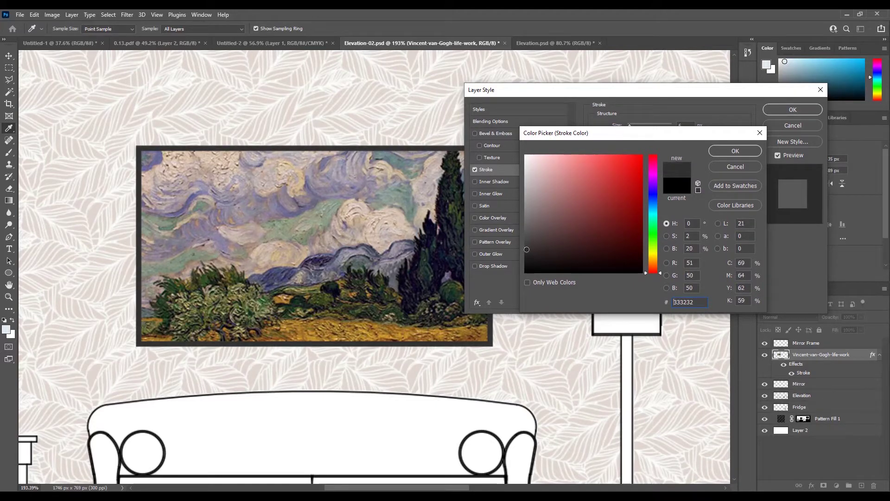
{"action": "left_click", "coordinate": [732, 150]}
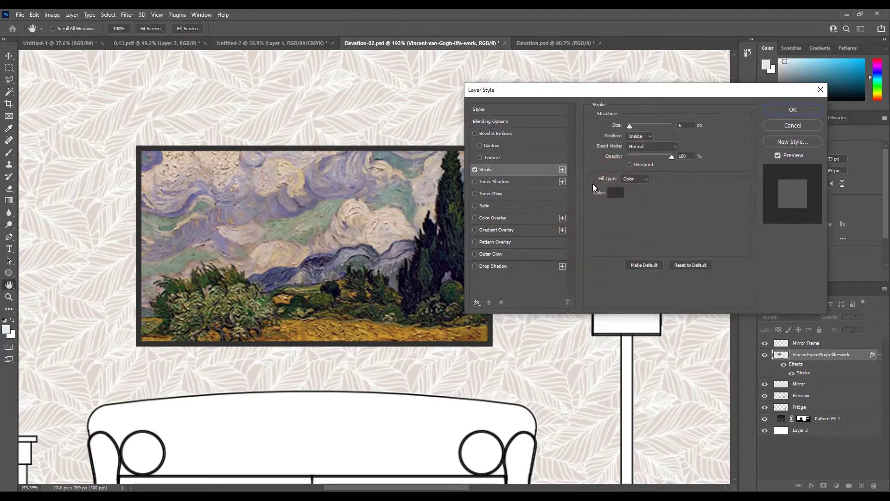
Add the Bevel & Emboss effect to the painting layer alongside its stroke and open the bevel settings
{"action": "left_click", "coordinate": [475, 134]}
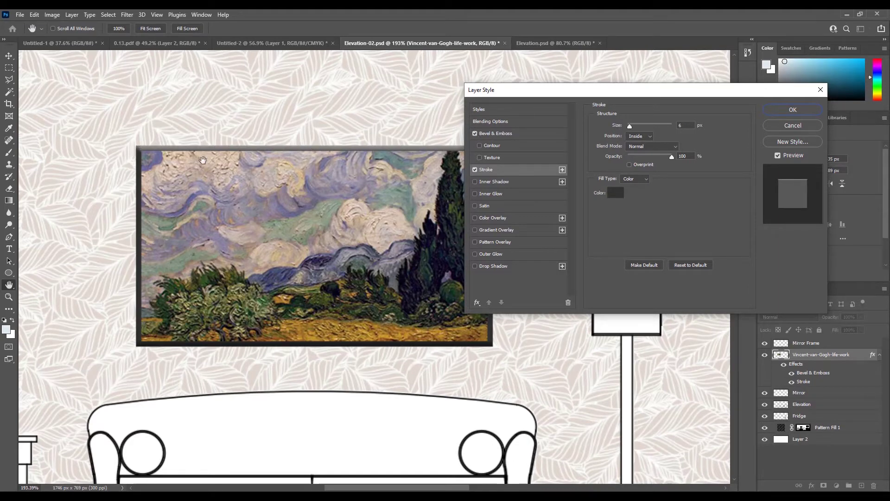
{"action": "left_click_drag", "start_coordinate": [604, 92], "coordinate": [648, 93]}
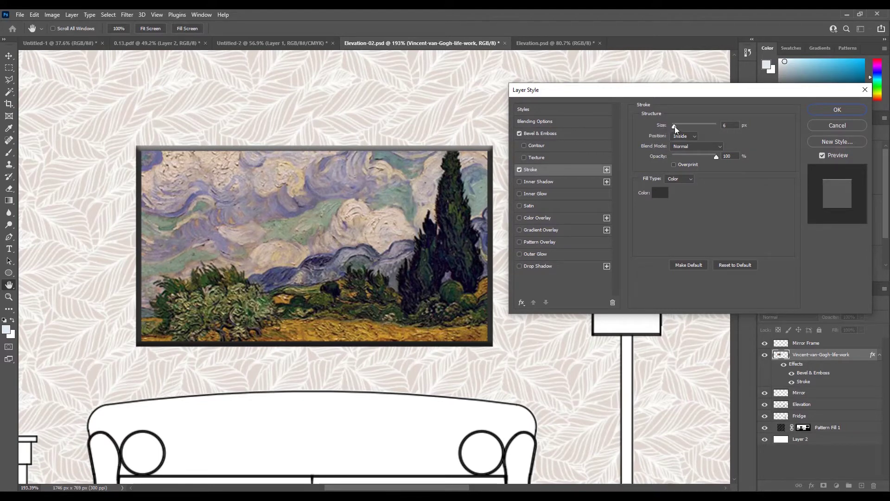
{"action": "left_click_drag", "start_coordinate": [674, 126], "coordinate": [675, 126]}
{"action": "left_click", "coordinate": [554, 132]}
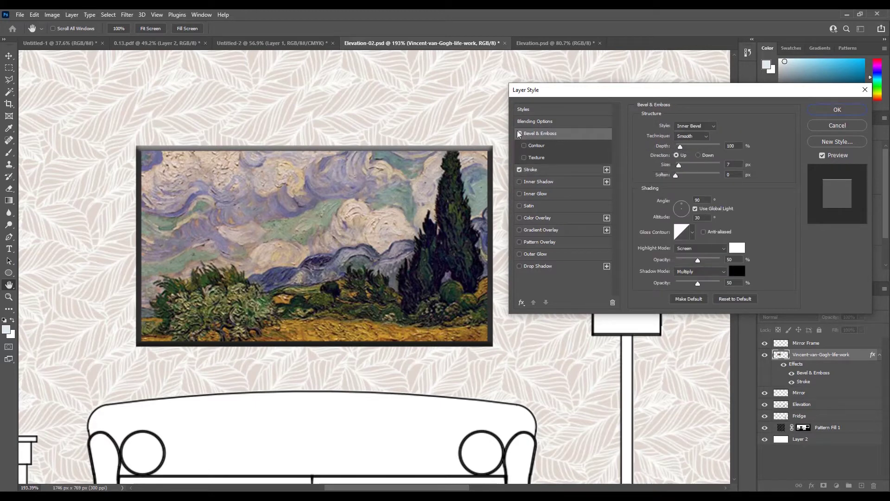
Try the Contour and Texture options of the Bevel & Emboss effect on the painting layer
{"action": "left_click", "coordinate": [524, 146]}
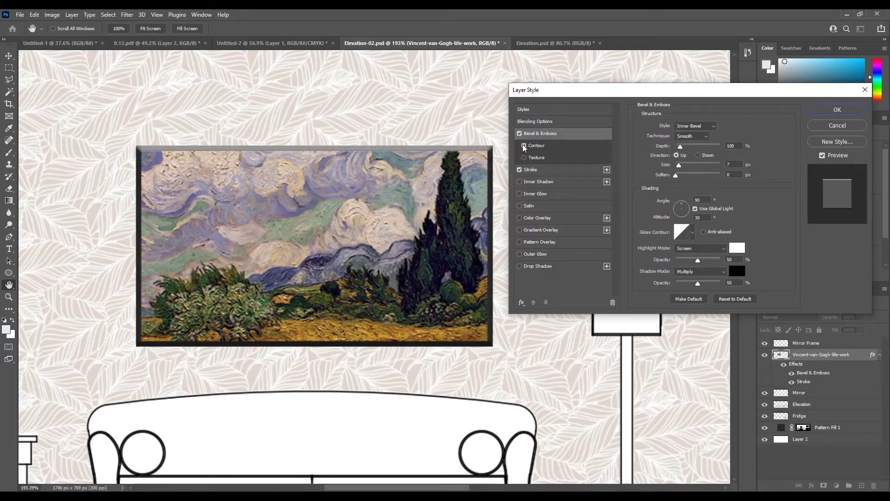
{"action": "left_click", "coordinate": [524, 146]}
{"action": "left_click", "coordinate": [525, 146]}
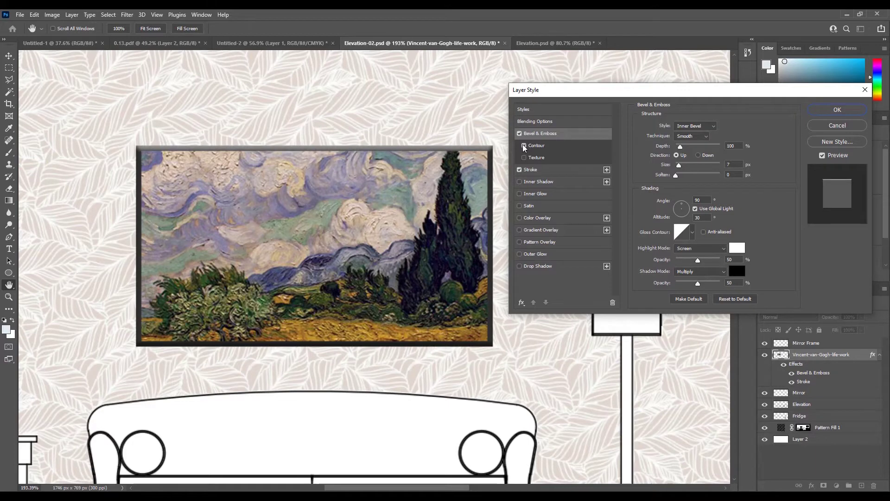
{"action": "left_click", "coordinate": [524, 146]}
{"action": "left_click", "coordinate": [525, 158]}
{"action": "left_click", "coordinate": [524, 158]}
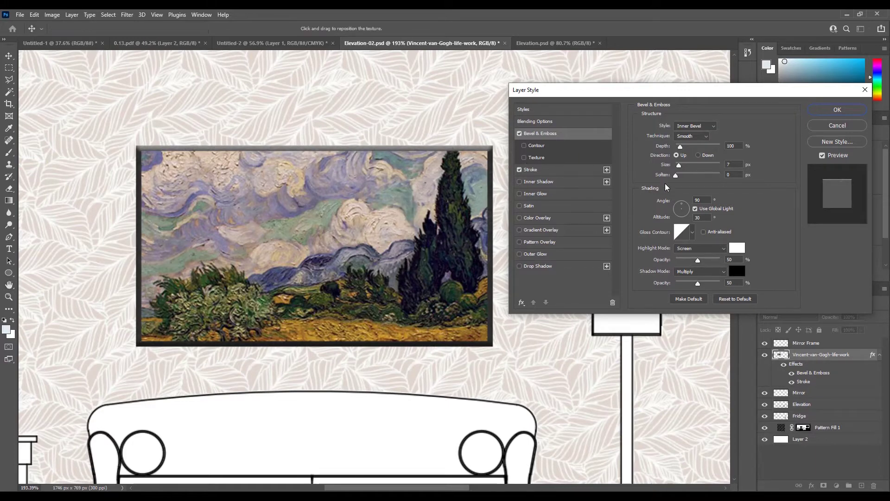
Shift the bevel's global light direction toward the upper left by adjusting its angle and altitude, and apply the layer style
{"action": "left_click", "coordinate": [681, 205]}
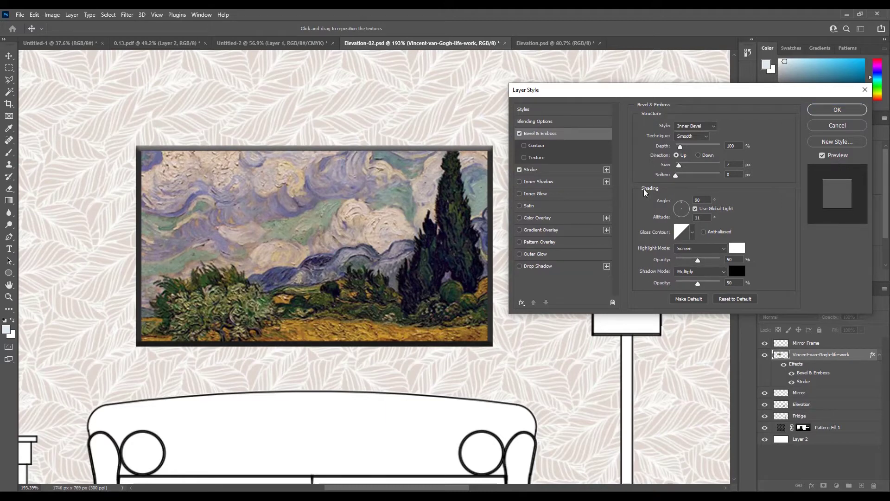
{"action": "left_click_drag", "start_coordinate": [683, 206], "coordinate": [679, 204]}
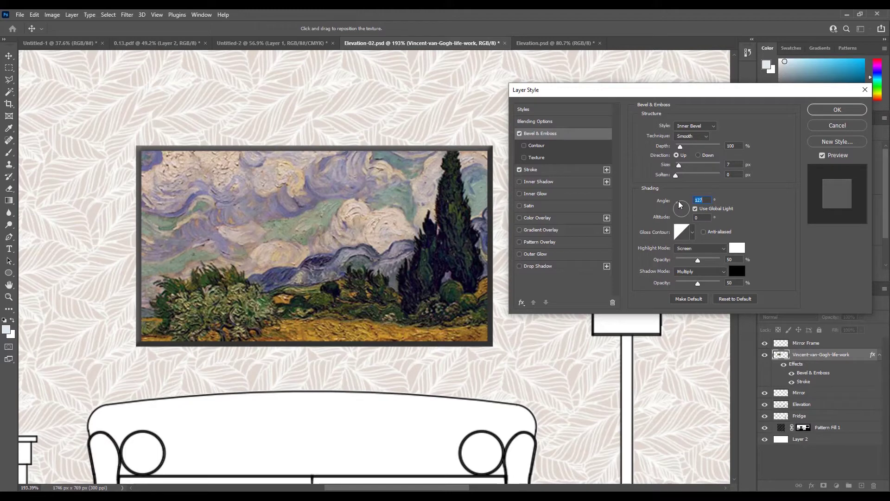
{"action": "left_click", "coordinate": [679, 203]}
{"action": "mouse_move", "coordinate": [680, 207]}
{"action": "left_mouse_down"}
{"action": "mouse_move", "coordinate": [688, 207]}
{"action": "mouse_move", "coordinate": [676, 202]}
{"action": "left_mouse_up"}
{"action": "left_click_drag", "start_coordinate": [682, 204], "coordinate": [678, 206]}
{"action": "left_click", "coordinate": [829, 111]}
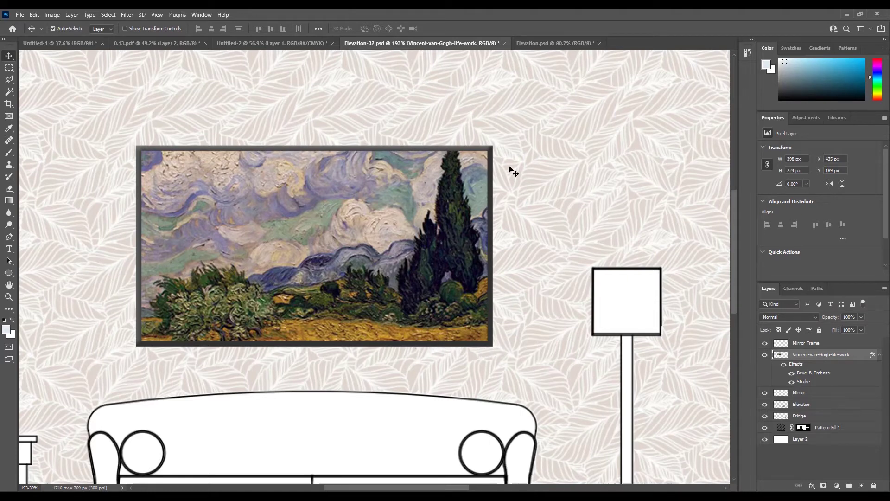
Add a Drop Shadow effect to the painting layer, keeping the Layer Style dialog clear of the painting's lower right edges
{"action": "double_click", "coordinate": [780, 355]}
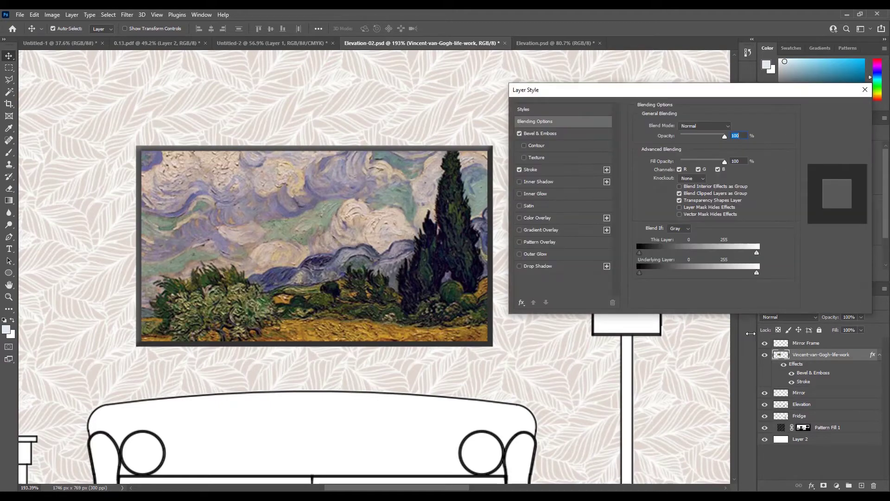
{"action": "left_click_drag", "start_coordinate": [626, 84], "coordinate": [421, 88]}
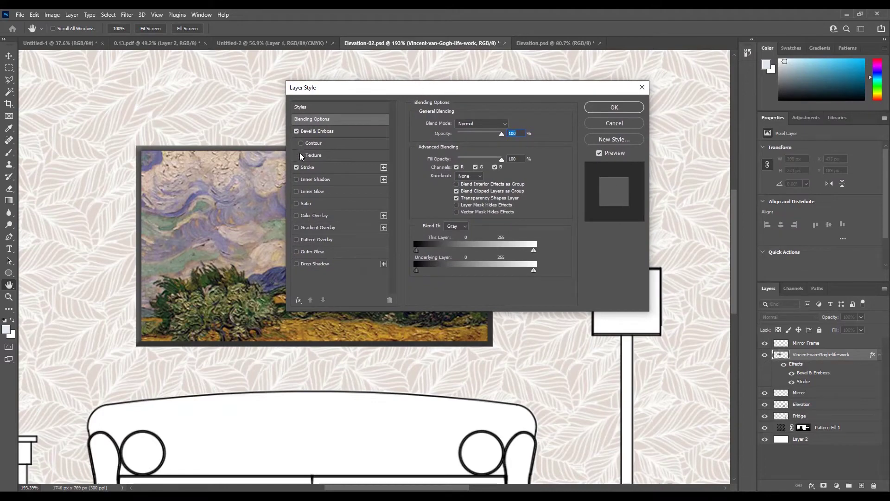
{"action": "left_click", "coordinate": [296, 264]}
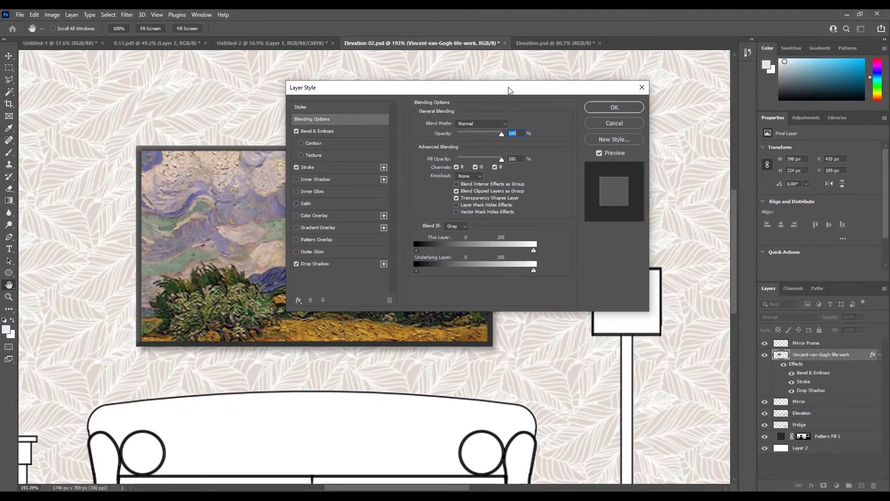
{"action": "mouse_move", "coordinate": [510, 91]}
{"action": "left_mouse_down"}
{"action": "mouse_move", "coordinate": [278, 40]}
{"action": "mouse_move", "coordinate": [611, 58]}
{"action": "mouse_move", "coordinate": [325, 46]}
{"action": "mouse_move", "coordinate": [284, 57]}
{"action": "left_mouse_up"}
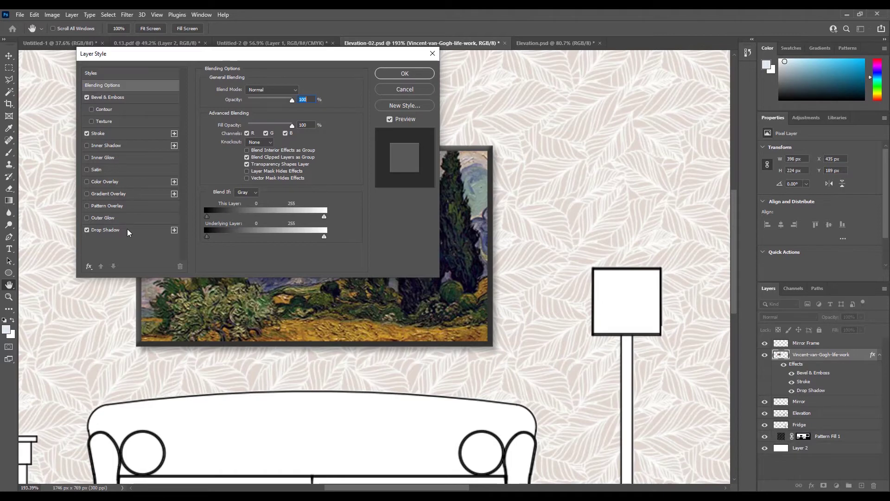
Set the Van Gogh painting layer's drop shadow to 60% opacity with a 6 px distance and apply the layer style
{"action": "left_click", "coordinate": [111, 231]}
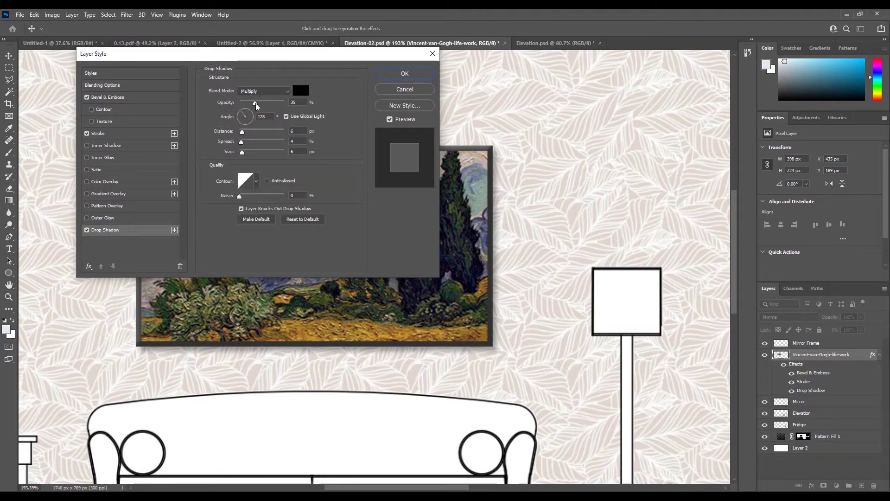
{"action": "left_click_drag", "start_coordinate": [257, 103], "coordinate": [265, 102]}
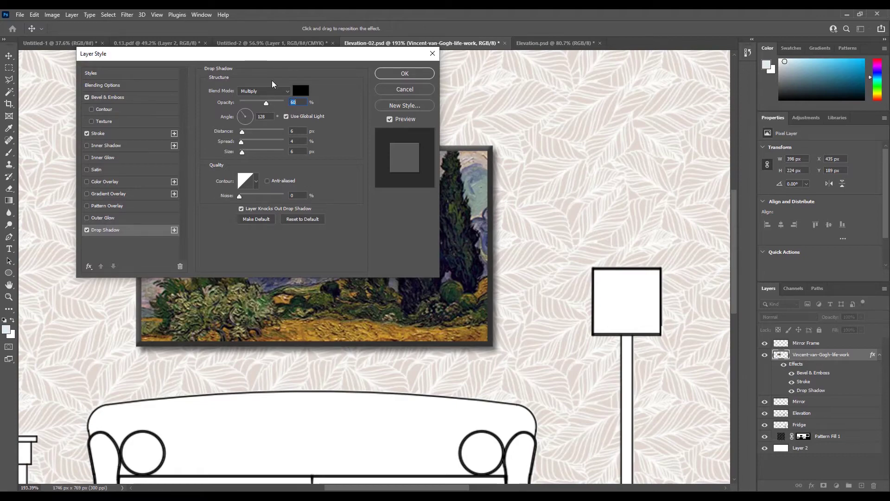
{"action": "mouse_move", "coordinate": [285, 58]}
{"action": "left_mouse_down"}
{"action": "mouse_move", "coordinate": [589, 184]}
{"action": "mouse_move", "coordinate": [717, 365]}
{"action": "mouse_move", "coordinate": [244, 102]}
{"action": "mouse_move", "coordinate": [236, 71]}
{"action": "left_mouse_up"}
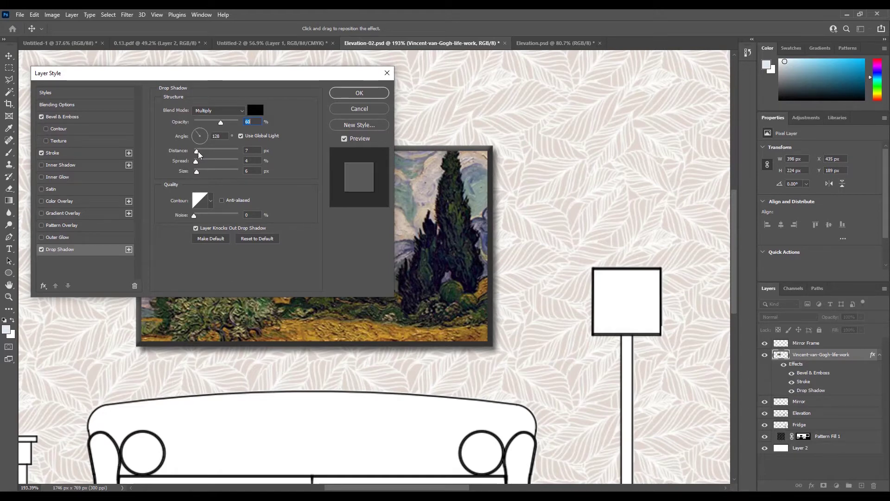
{"action": "left_click_drag", "start_coordinate": [198, 155], "coordinate": [198, 154]}
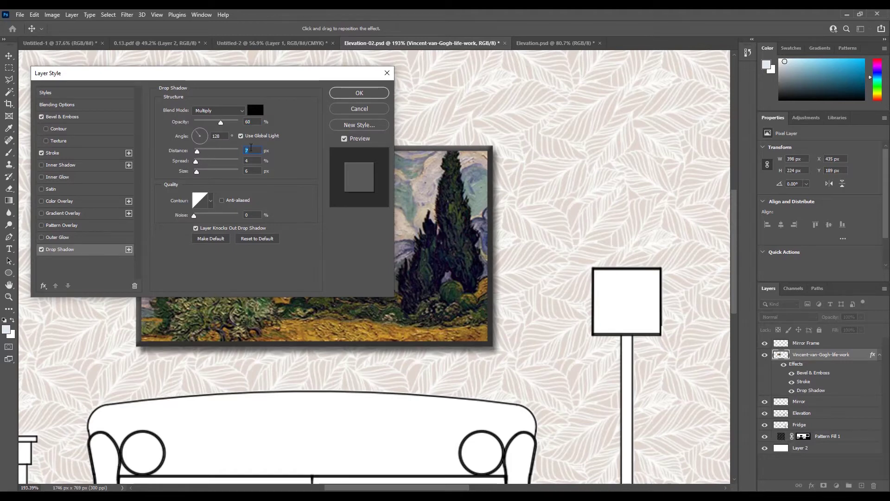
{"action": "type", "text": "6"}
{"action": "key", "text": "Tab"}
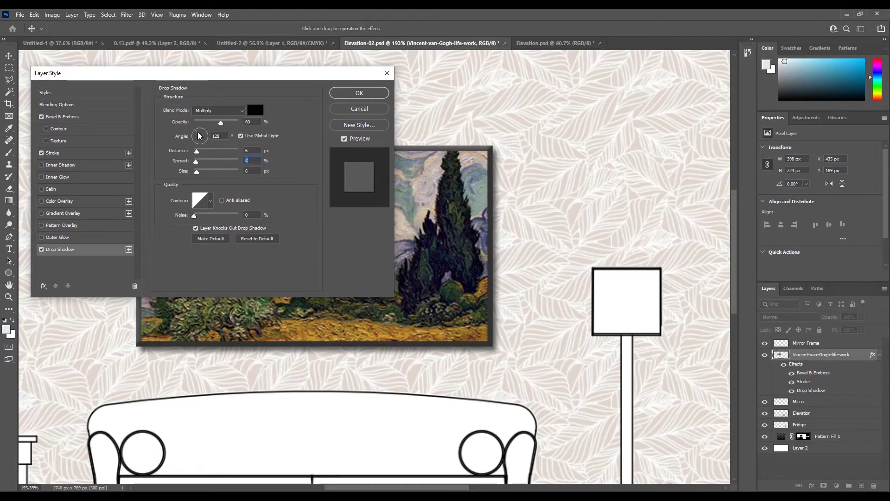
{"action": "left_click", "coordinate": [357, 92]}
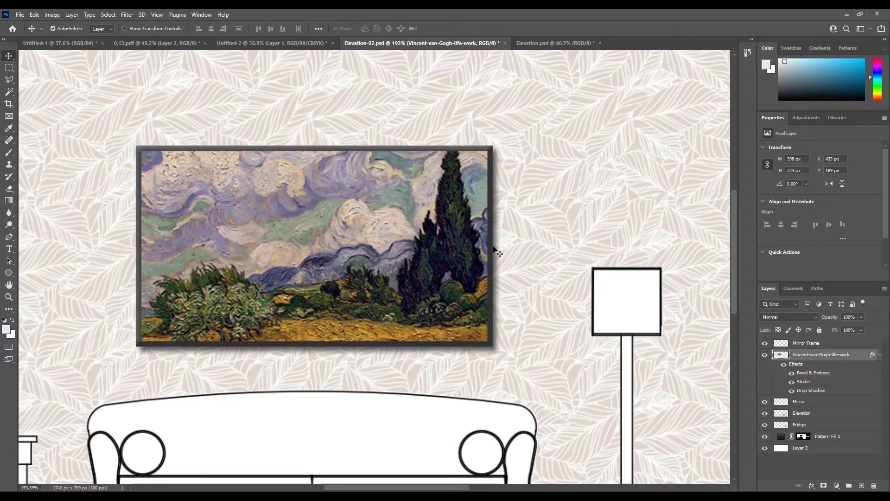
Set the foreground colour to mid grey 767676
{"action": "scroll", "coordinate": [495, 253], "scroll_direction": "down", "scroll_amount": 5}
{"action": "scroll", "coordinate": [440, 249], "scroll_direction": "down", "scroll_amount": 2}
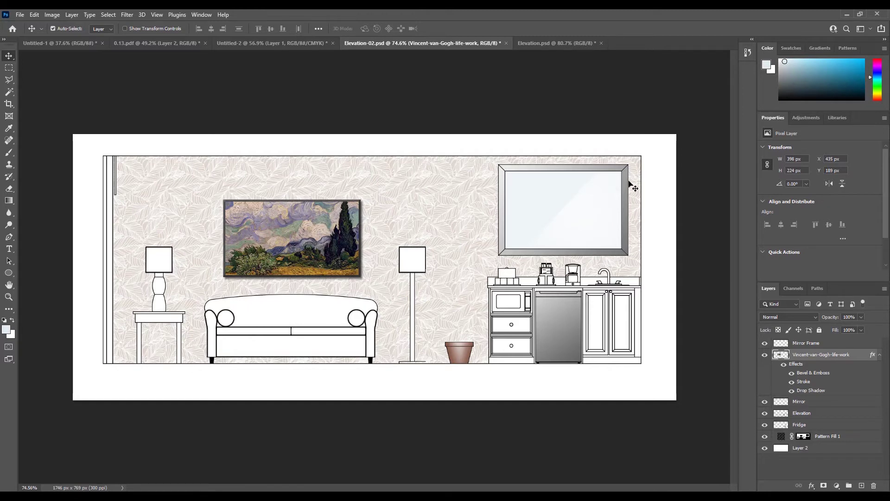
{"action": "key", "text": "m"}
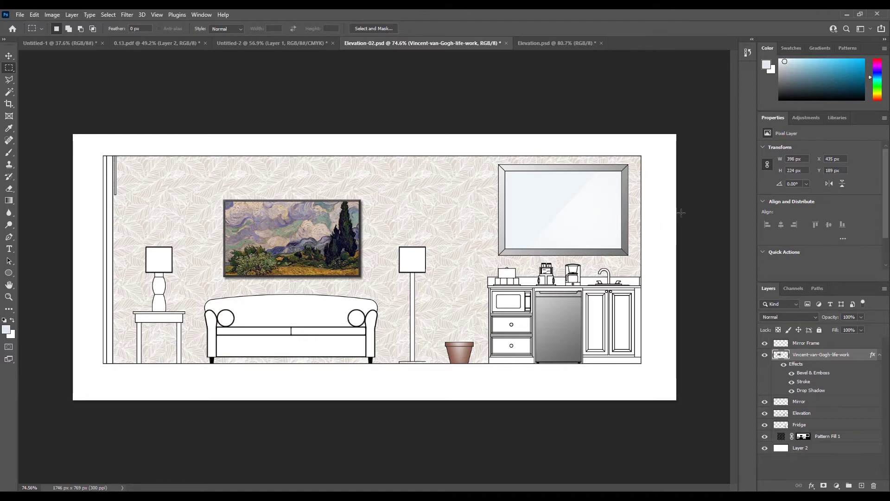
{"action": "scroll", "coordinate": [681, 213], "scroll_direction": "up", "scroll_amount": 3}
{"action": "scroll", "coordinate": [683, 206], "scroll_direction": "up", "scroll_amount": 2}
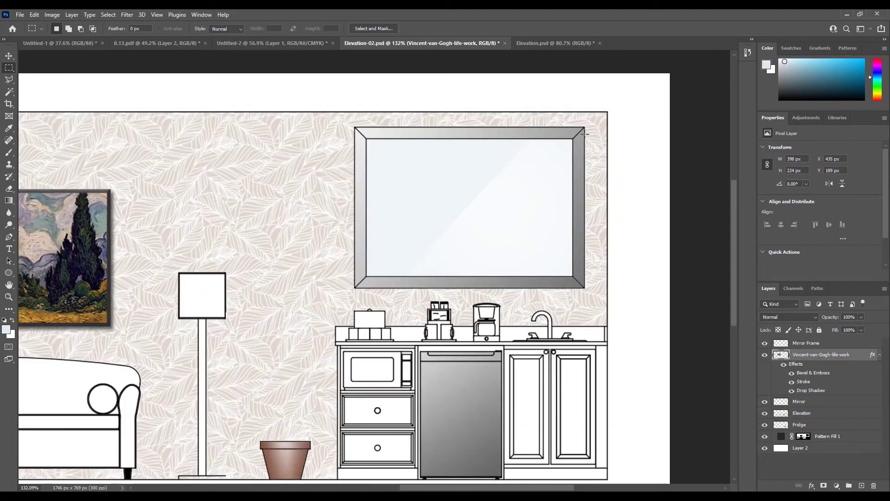
{"action": "left_click", "coordinate": [7, 329]}
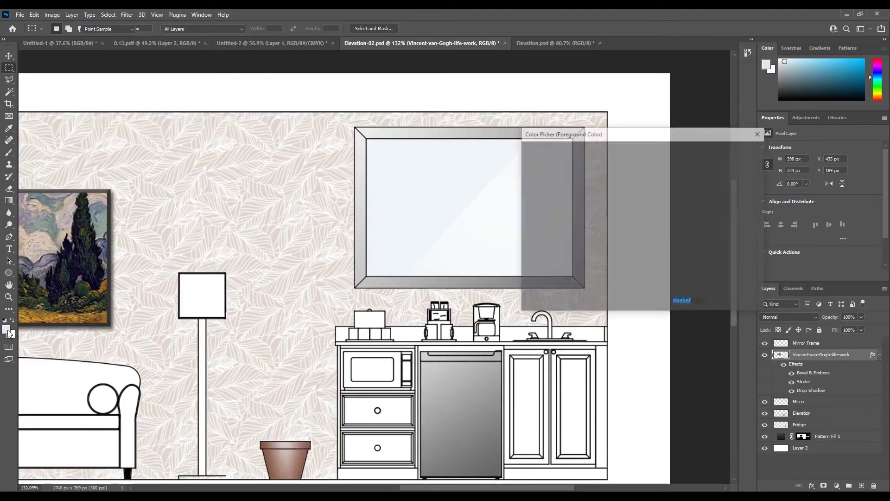
{"action": "left_click_drag", "start_coordinate": [533, 196], "coordinate": [525, 219]}
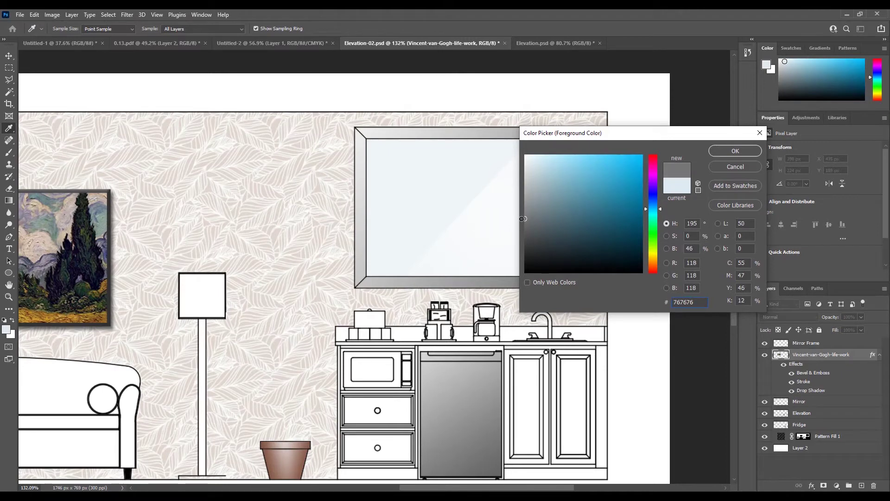
{"action": "left_click", "coordinate": [733, 151]}
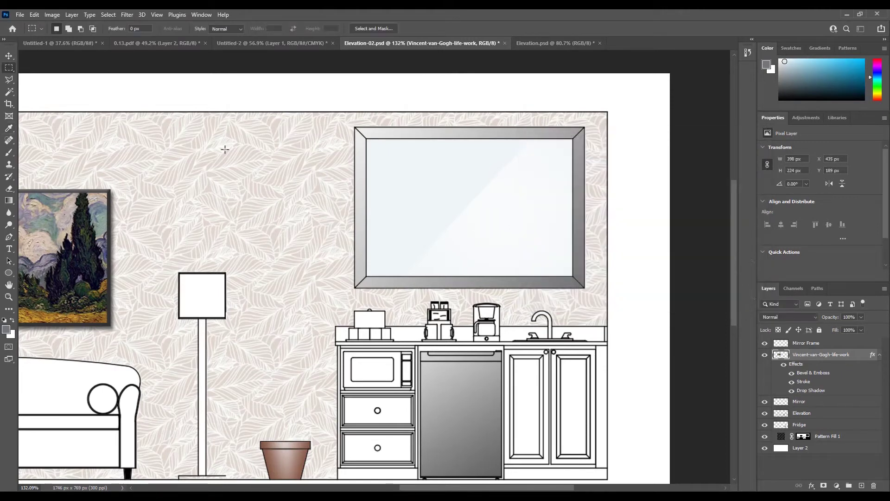
Activate the Brush tool and reduce the soft brush's size to 15 px
{"action": "left_click", "coordinate": [9, 155]}
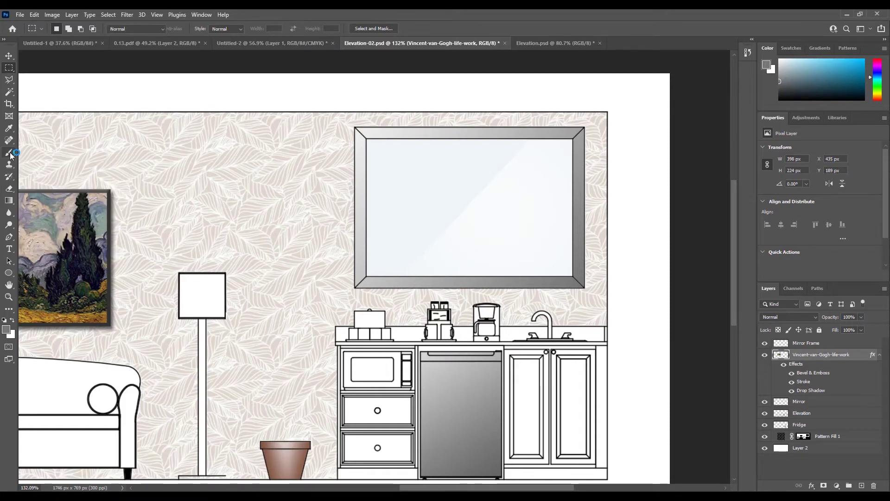
{"action": "key", "text": "bracketleft"}
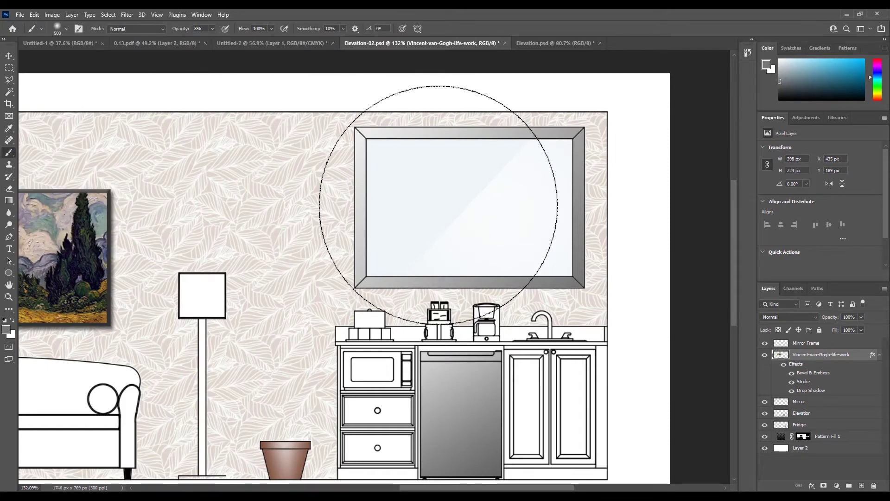
{"action": "key", "text": "bracketleft"}
{"action": "key", "text": "bracketleft"}
{"action": "key", "text": "bracketleft"}
{"action": "key", "text": "bracketleft"}
{"action": "key", "text": "bracketleft"}
{"action": "key", "text": "bracketleft"}
{"action": "key", "text": "bracketleft"}
{"action": "key", "text": "bracketleft"}
{"action": "key", "text": "bracketleft"}
{"action": "key", "text": "bracketleft"}
{"action": "key", "text": "bracketleft"}
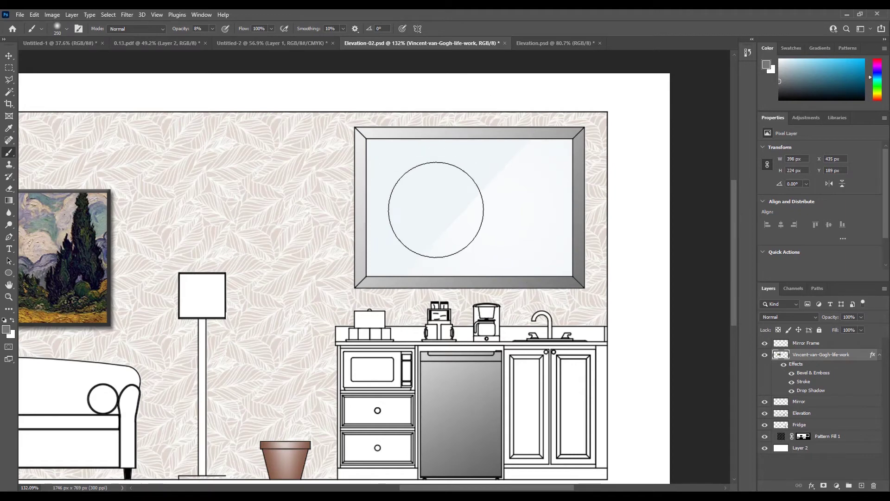
{"action": "key", "text": "bracketleft"}
{"action": "key", "text": "bracketleft"}
{"action": "key", "text": "bracketleft"}
{"action": "key", "text": "bracketleft"}
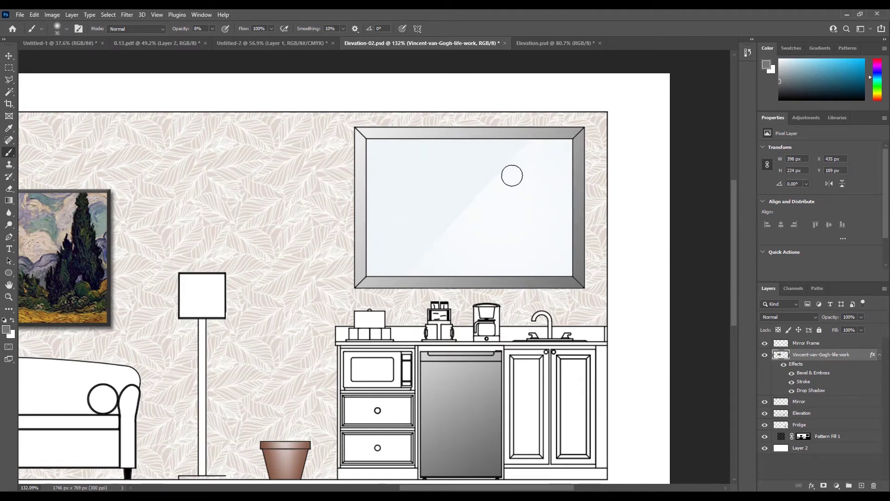
{"action": "key", "text": "bracketleft"}
{"action": "left_click", "coordinate": [67, 29]}
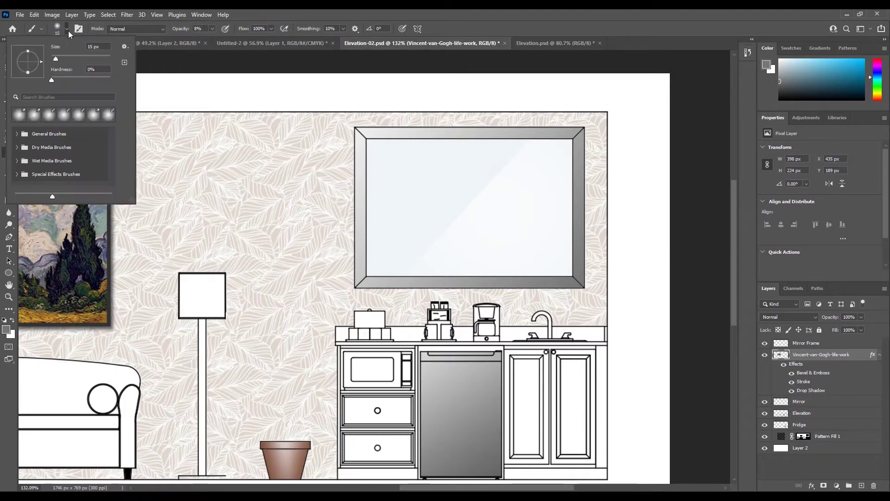
{"action": "left_click", "coordinate": [68, 31]}
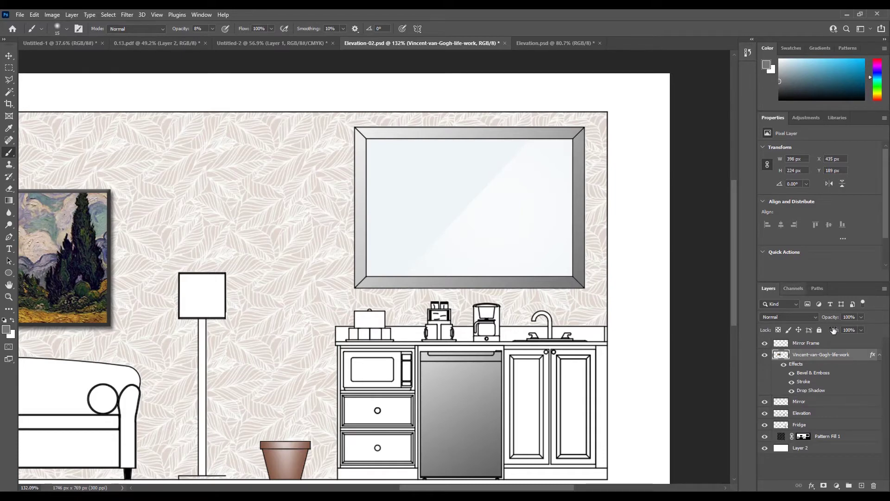
Select the Mirror Frame layer and raise the brush opacity to 30%
{"action": "left_click", "coordinate": [810, 343]}
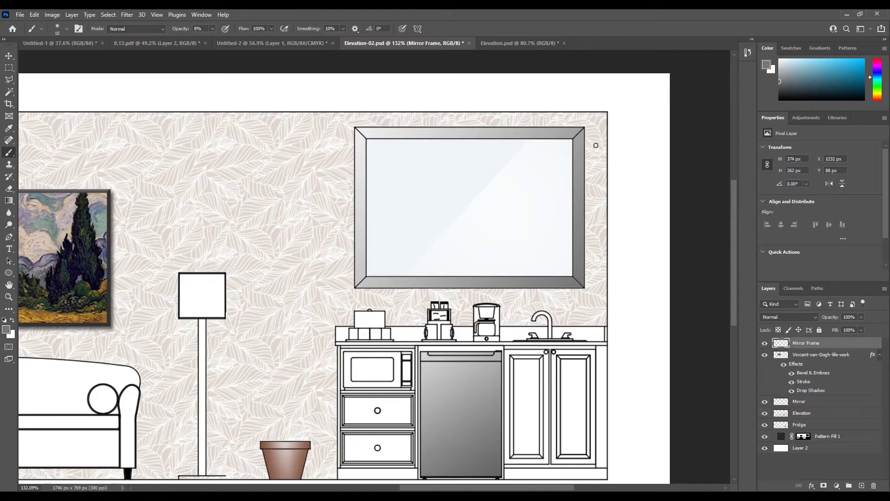
{"action": "scroll", "coordinate": [606, 153], "scroll_direction": "up", "scroll_amount": 5}
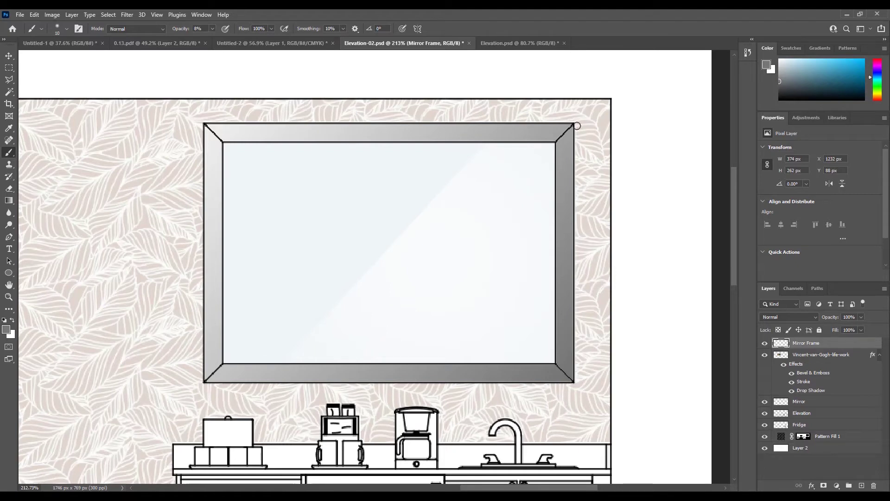
{"action": "left_click_drag", "start_coordinate": [577, 125], "coordinate": [575, 383]}
{"action": "key", "text": "ctrl+z"}
{"action": "left_click", "coordinate": [213, 29]}
{"action": "left_click_drag", "start_coordinate": [220, 40], "coordinate": [223, 41]}
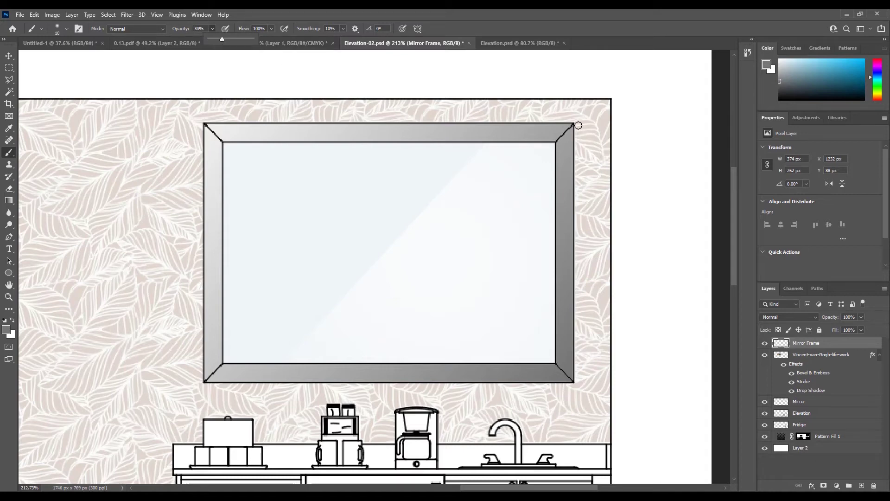
Paint straight grey shadow strokes along the right and bottom outer edges of the mirror frame
{"action": "left_click_drag", "start_coordinate": [578, 126], "coordinate": [577, 382]}
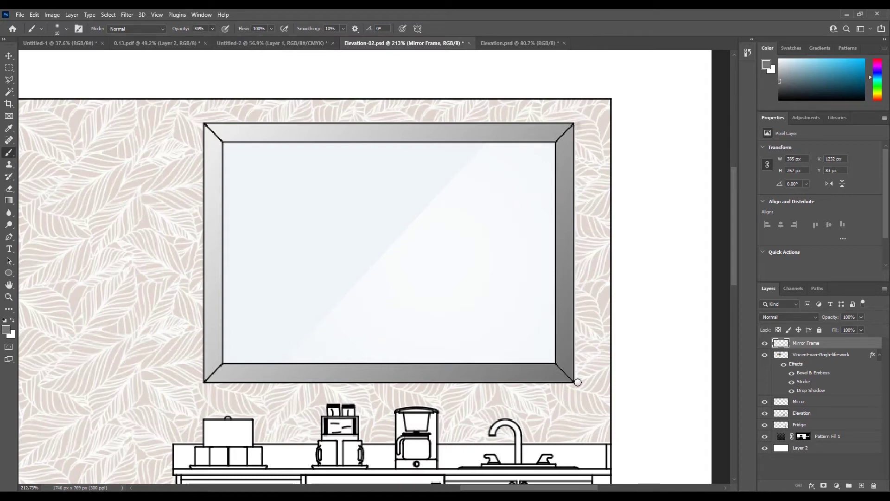
{"action": "left_click", "coordinate": [578, 384], "text": "shift"}
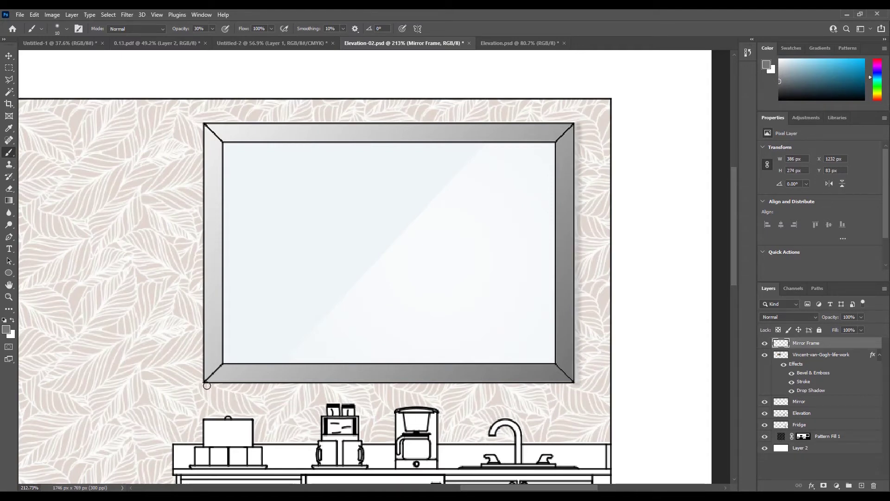
{"action": "left_click", "coordinate": [206, 385], "text": "shift"}
{"action": "scroll", "coordinate": [619, 298], "scroll_direction": "down", "scroll_amount": 2}
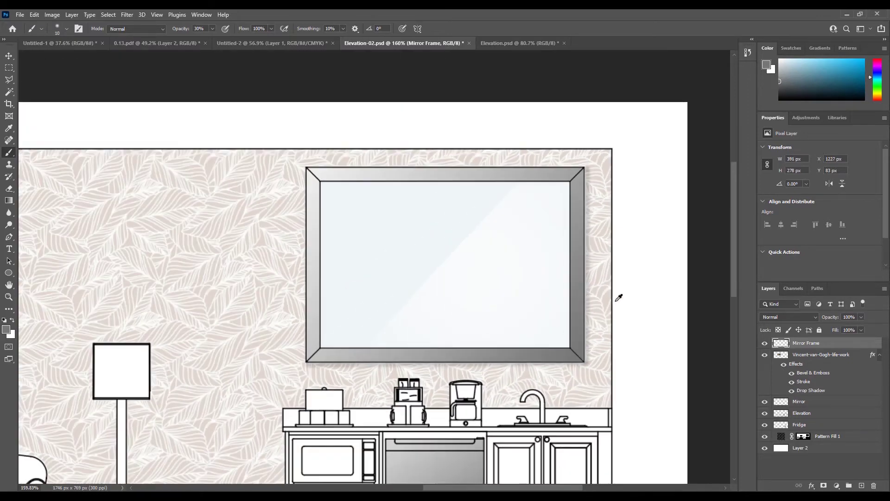
{"action": "scroll", "coordinate": [619, 298], "scroll_direction": "down", "scroll_amount": 5}
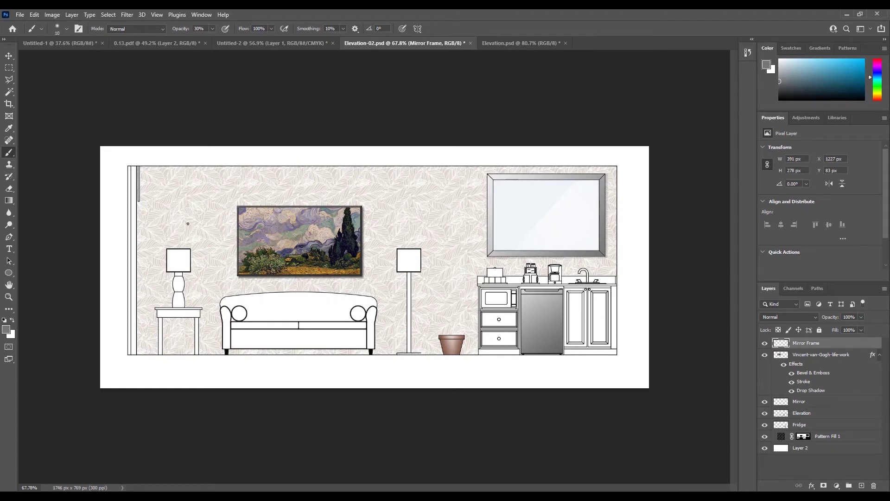
Look at the finished rendering in Elevation.psd for comparison and return to Elevation-02.psd
{"action": "left_click", "coordinate": [9, 68]}
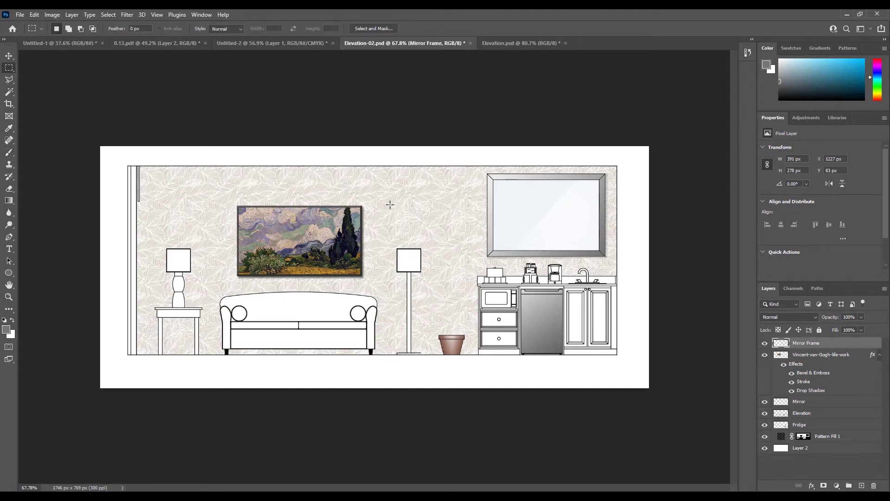
{"action": "left_click", "coordinate": [510, 43]}
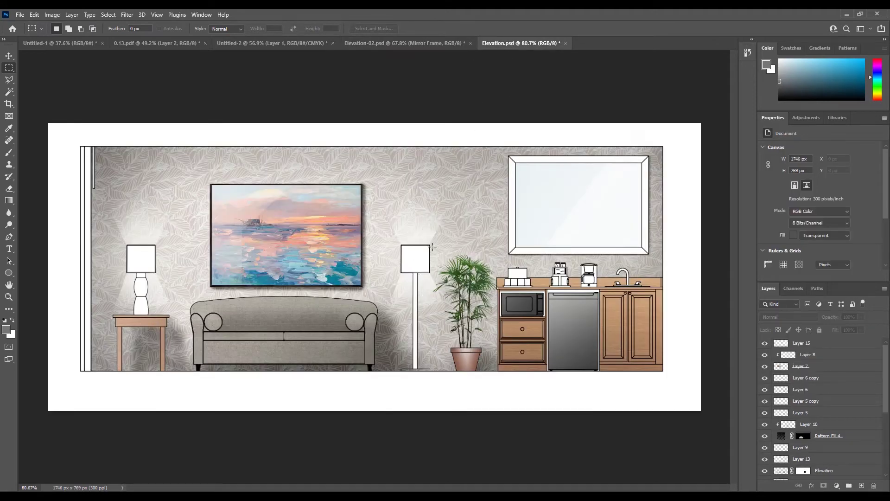
{"action": "left_click", "coordinate": [399, 44]}
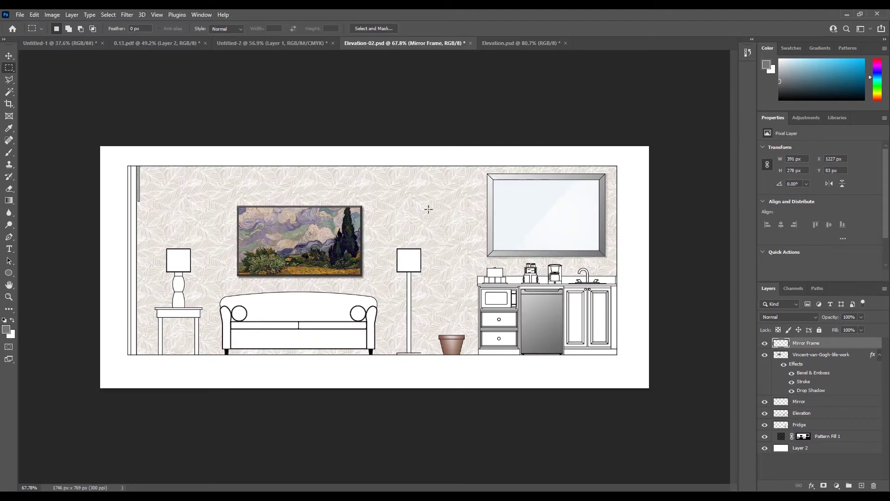
{"action": "scroll", "coordinate": [428, 235], "scroll_direction": "up", "scroll_amount": 5}
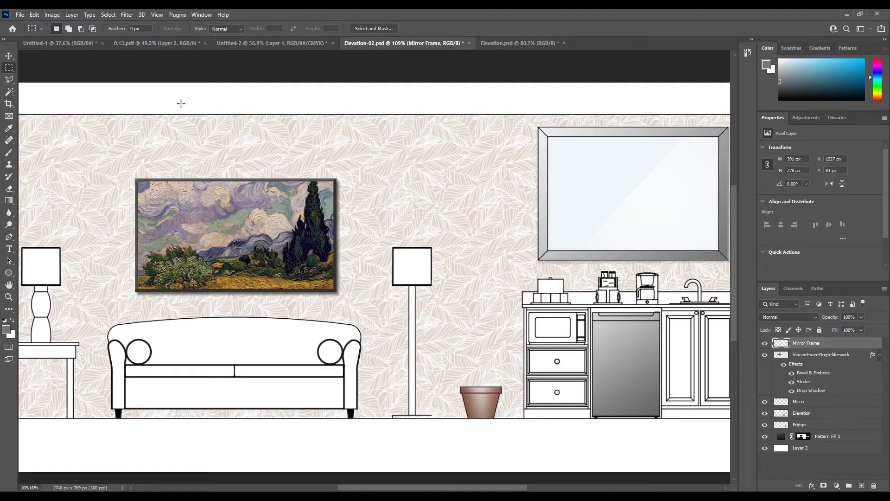
{"action": "scroll", "coordinate": [180, 103], "scroll_direction": "up", "scroll_amount": 1}
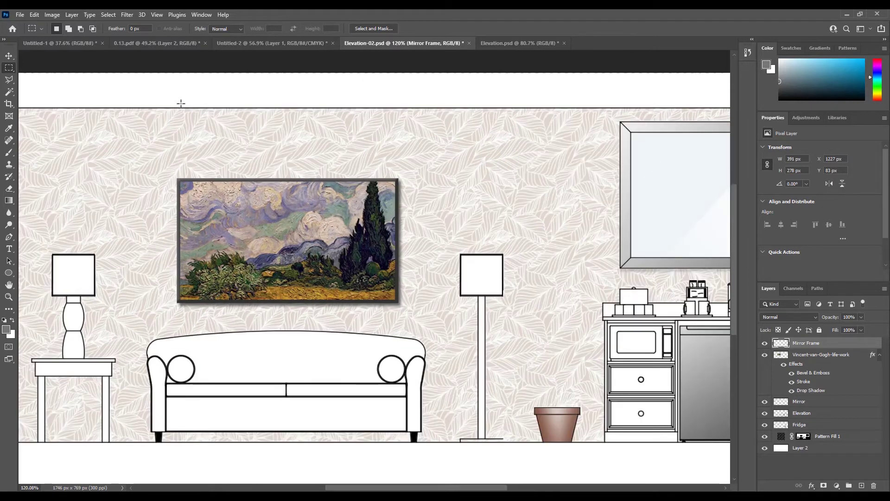
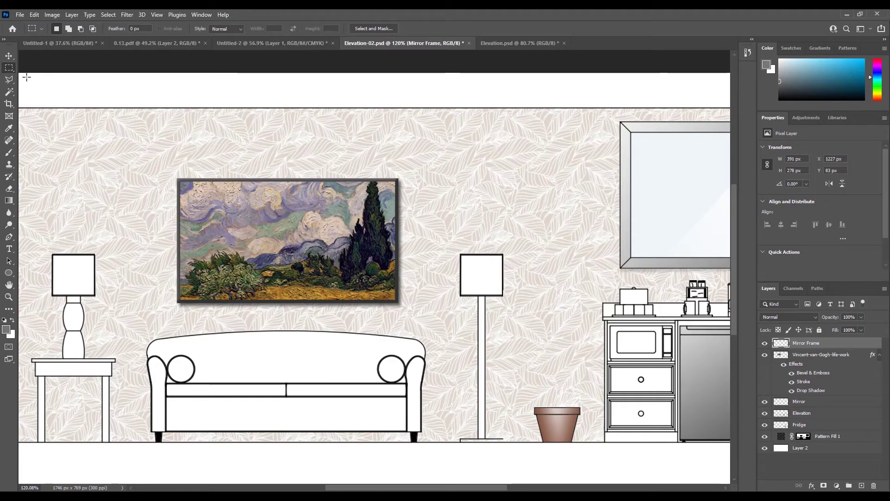
{"action": "scroll", "coordinate": [205, 220], "scroll_direction": "up", "scroll_amount": 2}
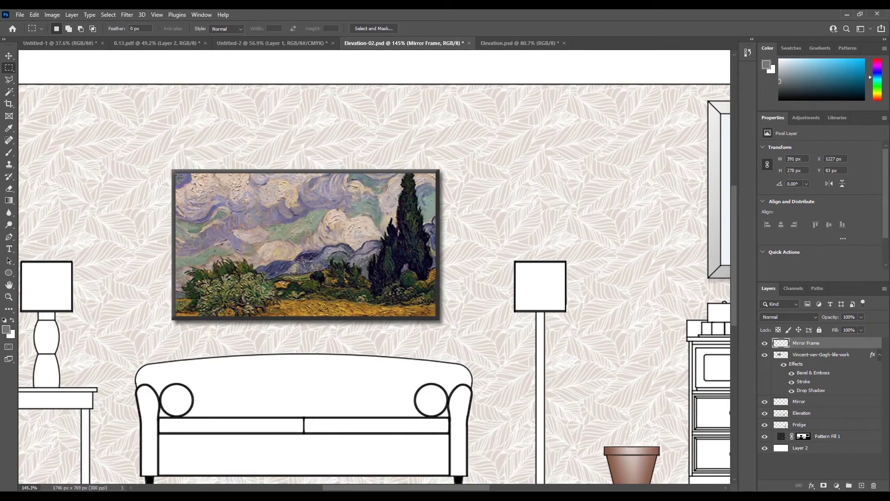
{"action": "scroll", "coordinate": [178, 175], "scroll_direction": "up", "scroll_amount": 4}
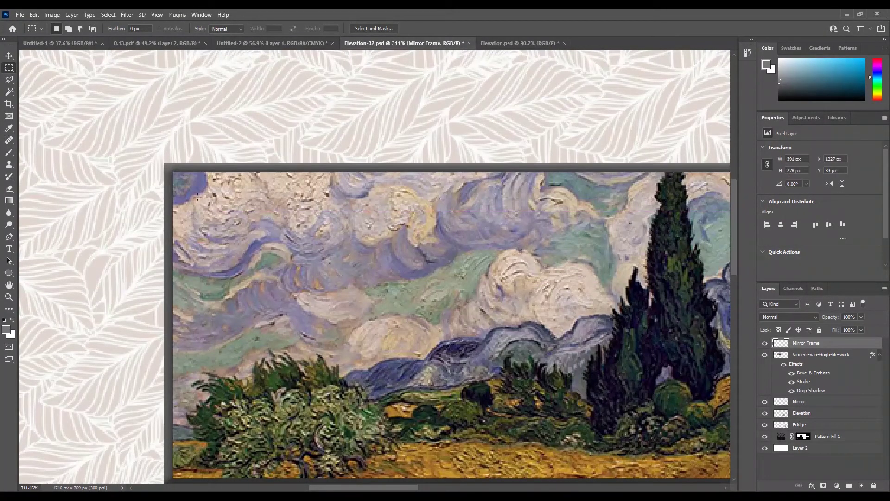
{"action": "mouse_move", "coordinate": [172, 172]}
{"action": "left_mouse_down"}
{"action": "mouse_move", "coordinate": [311, 314]}
{"action": "mouse_move", "coordinate": [271, 293]}
{"action": "mouse_move", "coordinate": [157, 290]}
{"action": "mouse_move", "coordinate": [195, 292]}
{"action": "left_mouse_up"}
{"action": "scroll", "coordinate": [197, 294], "scroll_direction": "down", "scroll_amount": 3}
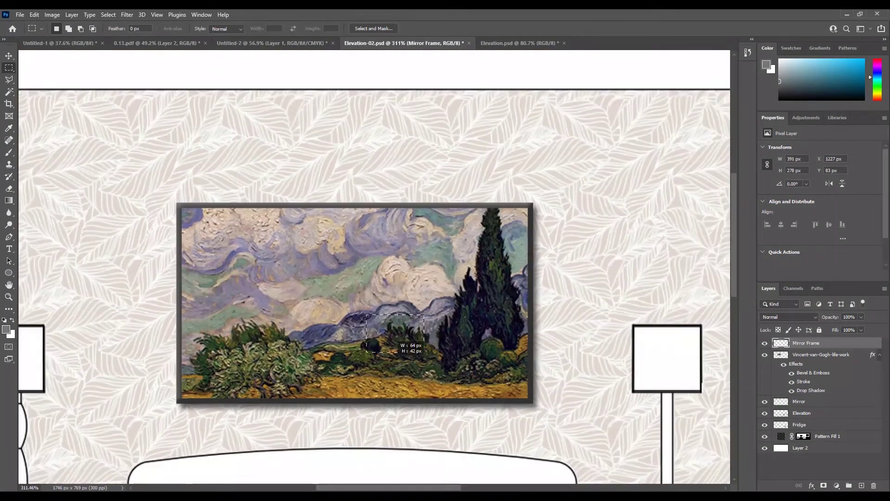
{"action": "left_click_drag", "start_coordinate": [423, 315], "coordinate": [480, 391]}
{"action": "key", "text": "ctrl+d"}
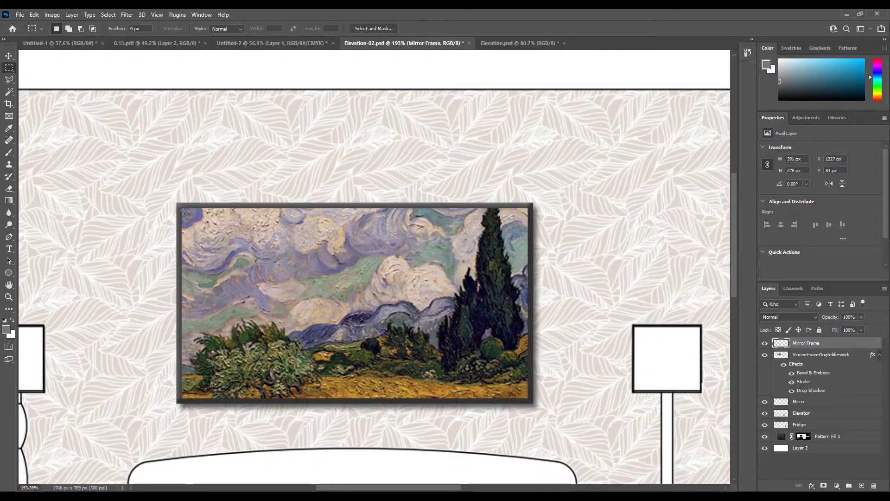
Select the rectangular picture area inside the painting's frame, and add a new top layer with its name open for editing
{"action": "mouse_move", "coordinate": [181, 208]}
{"action": "left_mouse_down"}
{"action": "mouse_move", "coordinate": [341, 307]}
{"action": "mouse_move", "coordinate": [529, 398]}
{"action": "left_mouse_up"}
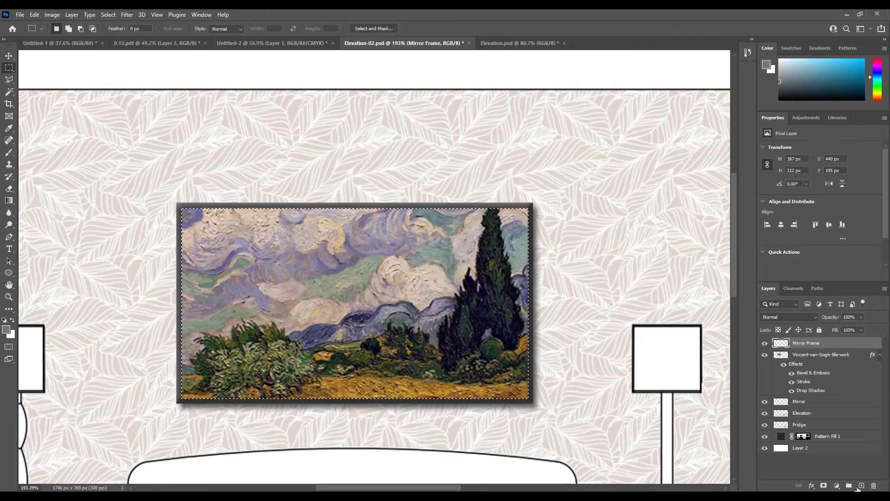
{"action": "left_click", "coordinate": [862, 486]}
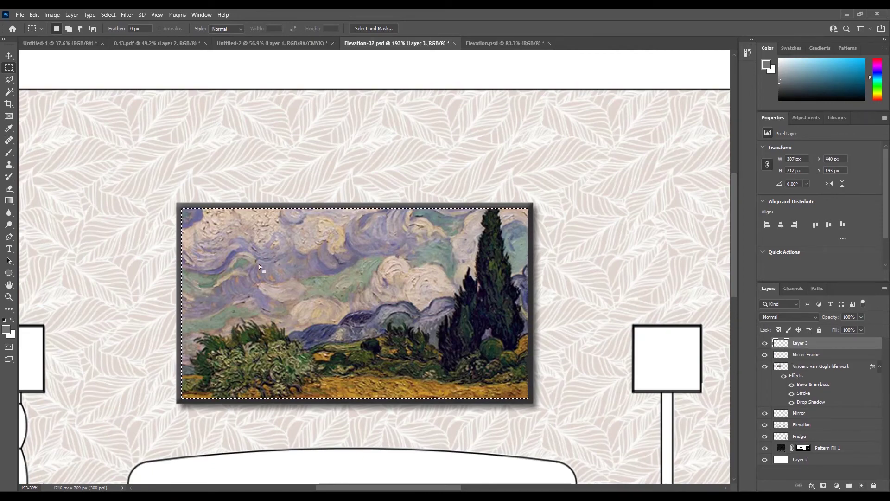
{"action": "scroll", "coordinate": [320, 255], "scroll_direction": "down", "scroll_amount": 2}
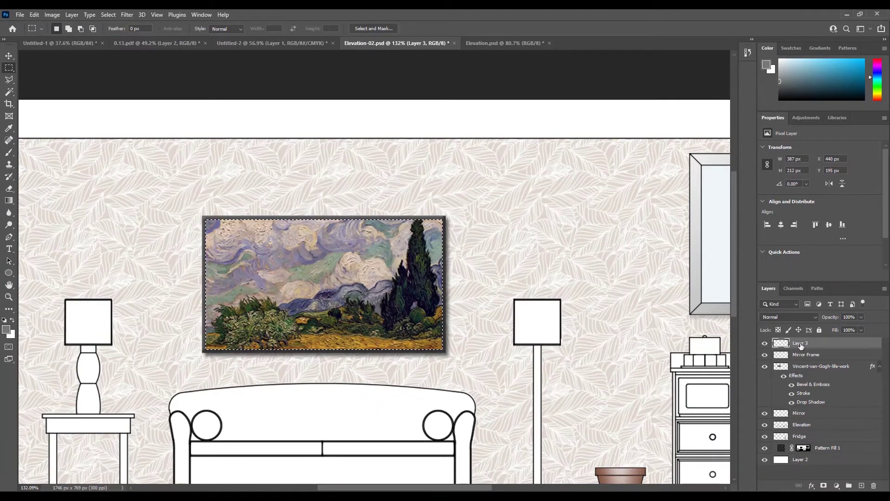
{"action": "double_click", "coordinate": [801, 343]}
{"action": "type", "text": "G"}
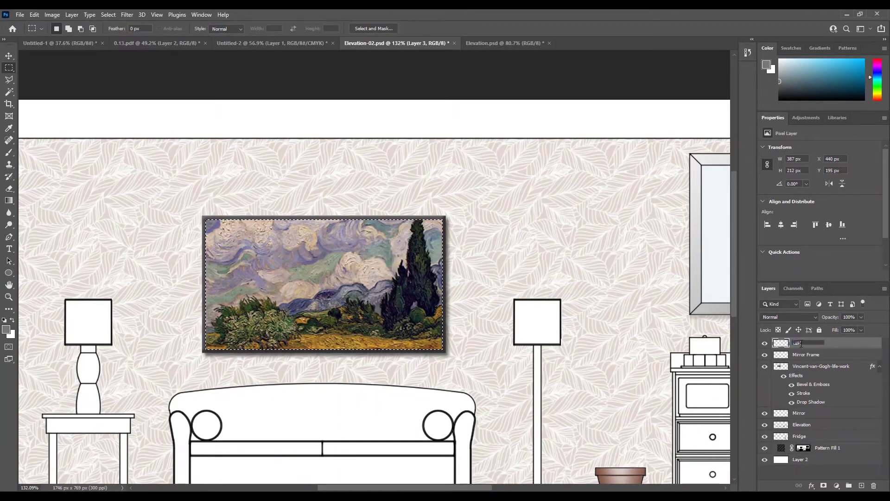
{"action": "type", "text": "فصخقن ریالثبمثزفهخد"}
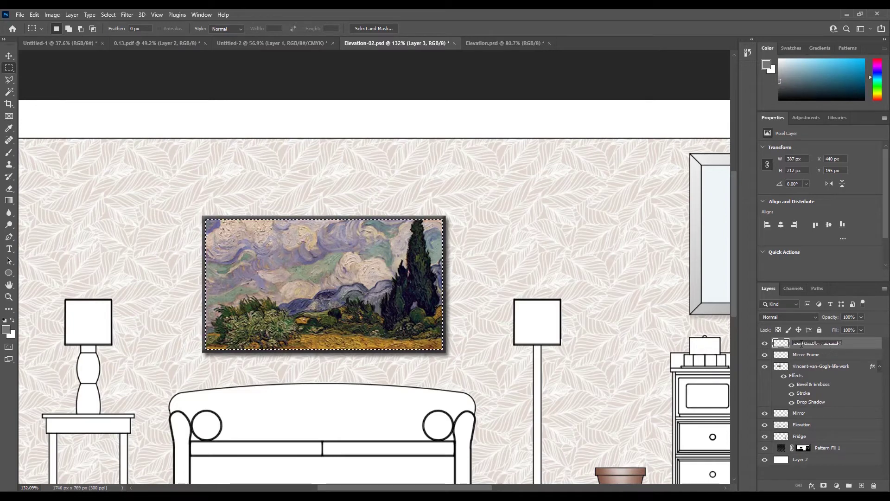
{"action": "key", "text": "BackSpace"}
{"action": "key", "text": "BackSpace"}
{"action": "key", "text": "BackSpace"}
{"action": "key", "text": "BackSpace"}
{"action": "key", "text": "BackSpace"}
{"action": "key", "text": "BackSpace"}
{"action": "key", "text": "BackSpace"}
{"action": "key", "text": "BackSpace"}
{"action": "key", "text": "BackSpace"}
{"action": "key", "text": "BackSpace"}
{"action": "key", "text": "BackSpace"}
{"action": "key", "text": "BackSpace"}
{"action": "key", "text": "BackSpace"}
{"action": "key", "text": "BackSpace"}
{"action": "key", "text": "BackSpace"}
{"action": "key", "text": "BackSpace"}
{"action": "key", "text": "BackSpace"}
{"action": "key", "text": "BackSpace"}
{"action": "key", "text": "BackSpace"}
{"action": "key", "text": "BackSpace"}
{"action": "key", "text": "BackSpace"}
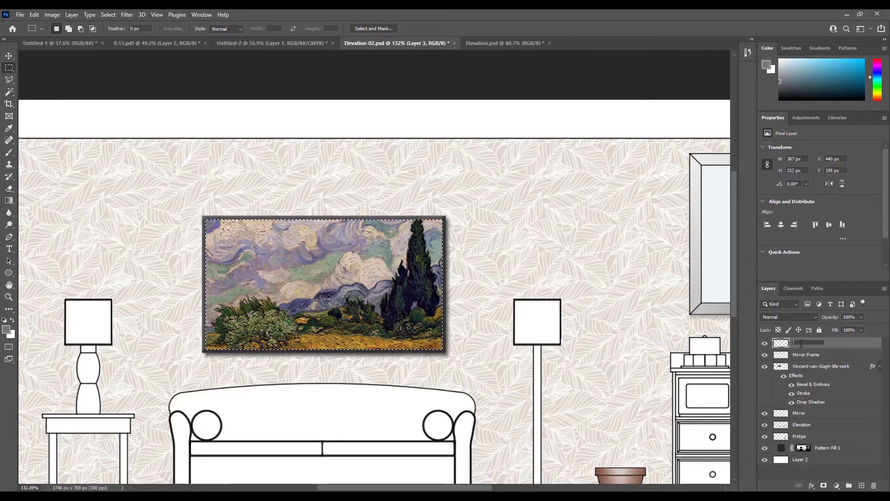
Name the new top layer Artwork reflection
{"action": "type", "text": "Artwork reflection"}
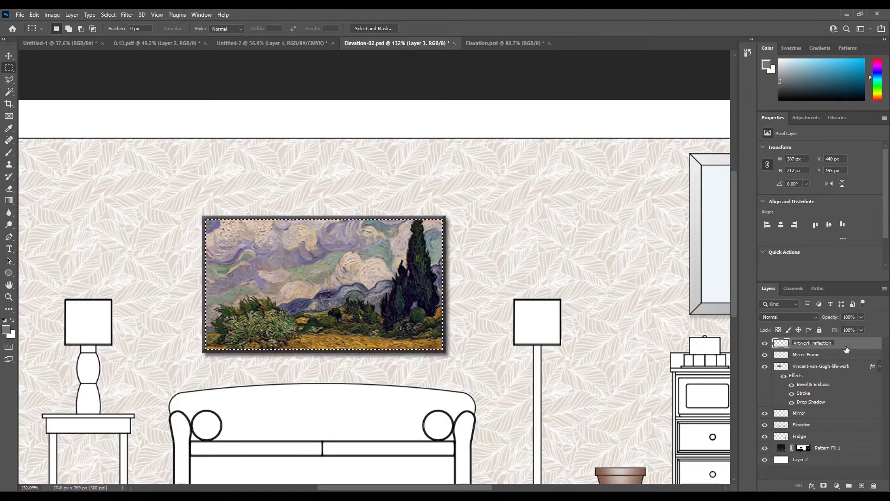
{"action": "key", "text": "Return"}
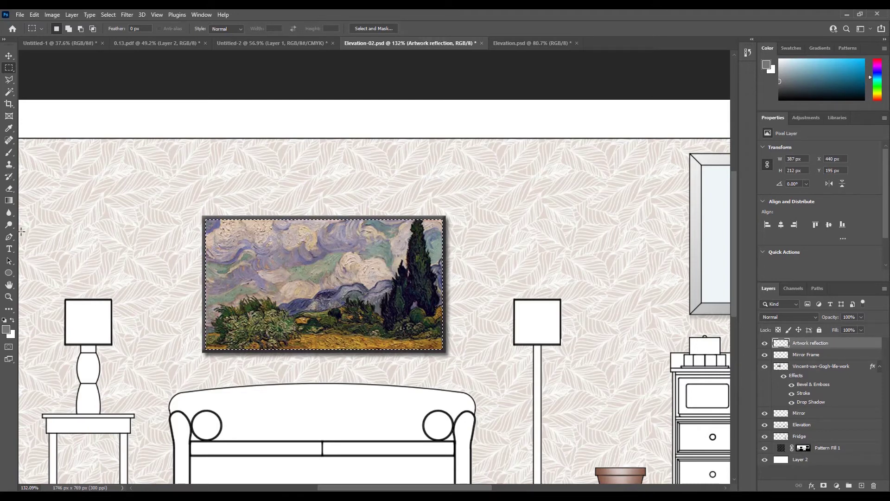
Fill the selected picture area with a diagonal white-to-light-blue linear gradient and set the Artwork reflection layer's opacity to 35%
{"action": "left_click", "coordinate": [11, 202]}
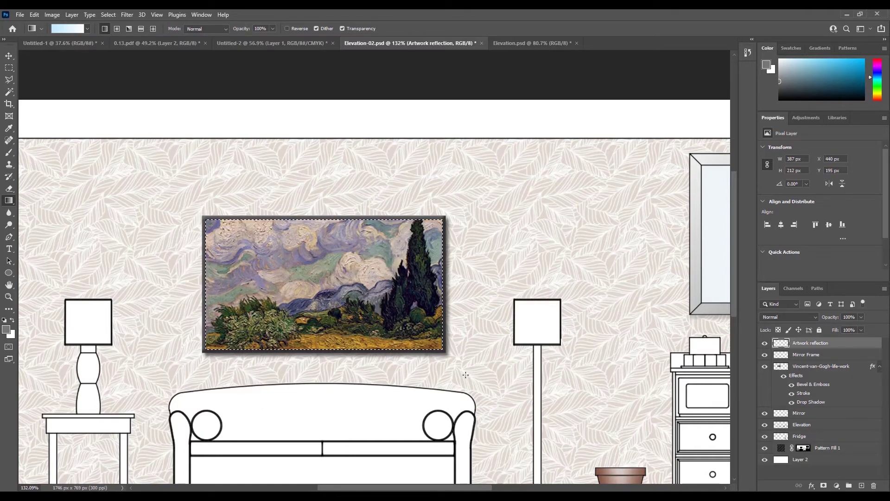
{"action": "left_click_drag", "start_coordinate": [172, 179], "coordinate": [156, 172]}
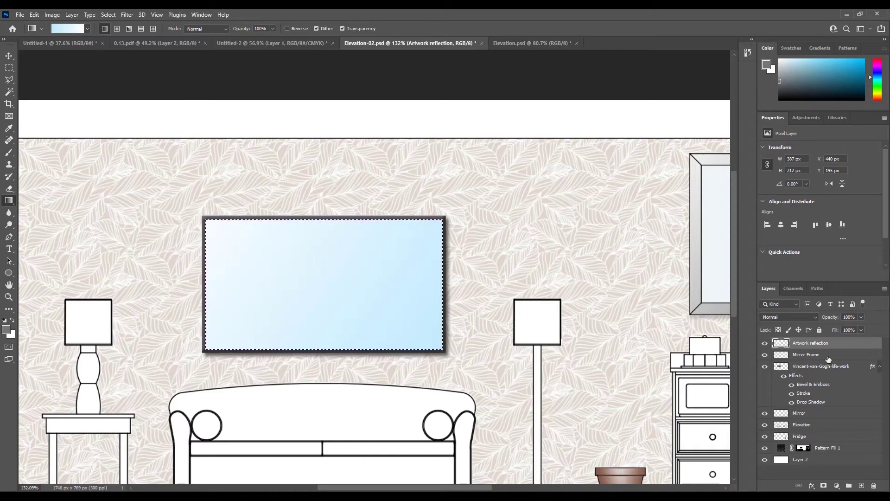
{"action": "left_click", "coordinate": [861, 316]}
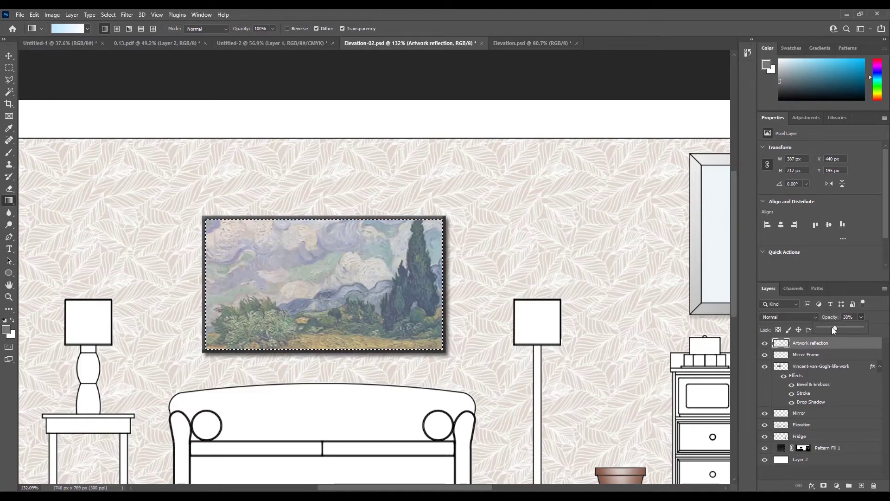
{"action": "left_click_drag", "start_coordinate": [832, 328], "coordinate": [830, 329]}
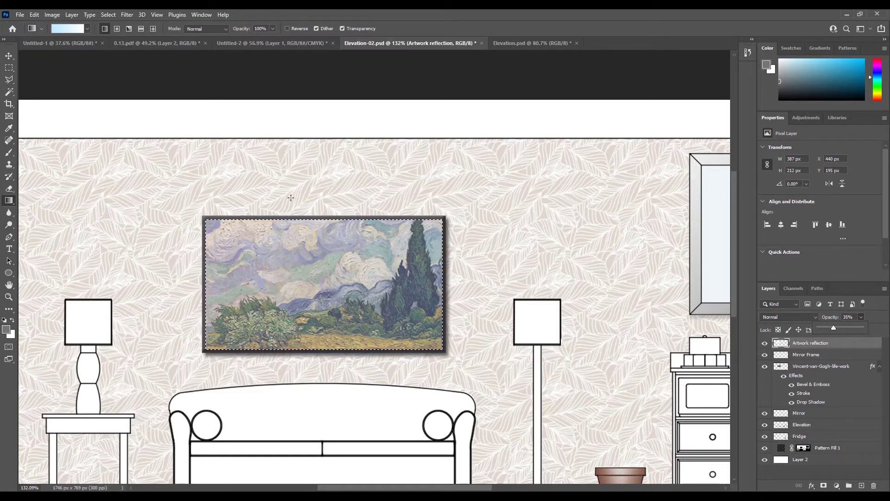
{"action": "left_click", "coordinate": [399, 227]}
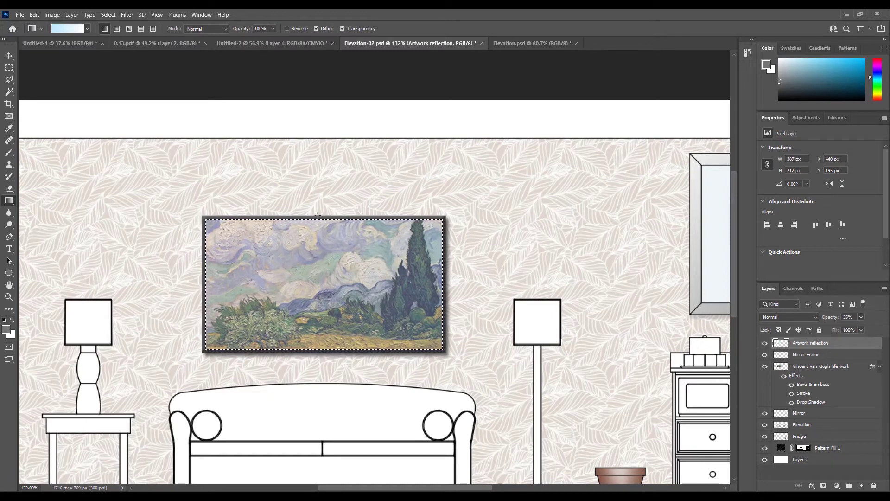
Outline a polygonal selection over the lower-right part of the painting, with a diagonal upper edge and a vertical edge through the bush
{"action": "left_click", "coordinate": [9, 79]}
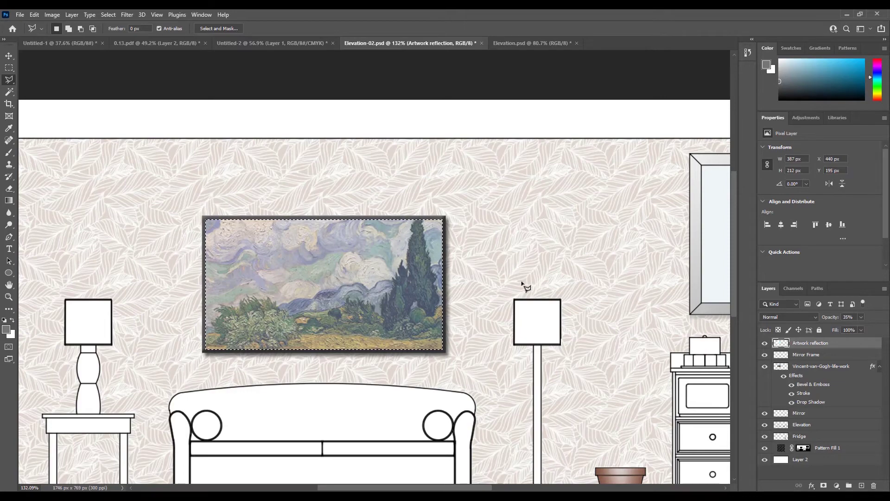
{"action": "scroll", "coordinate": [532, 282], "scroll_direction": "down", "scroll_amount": 2}
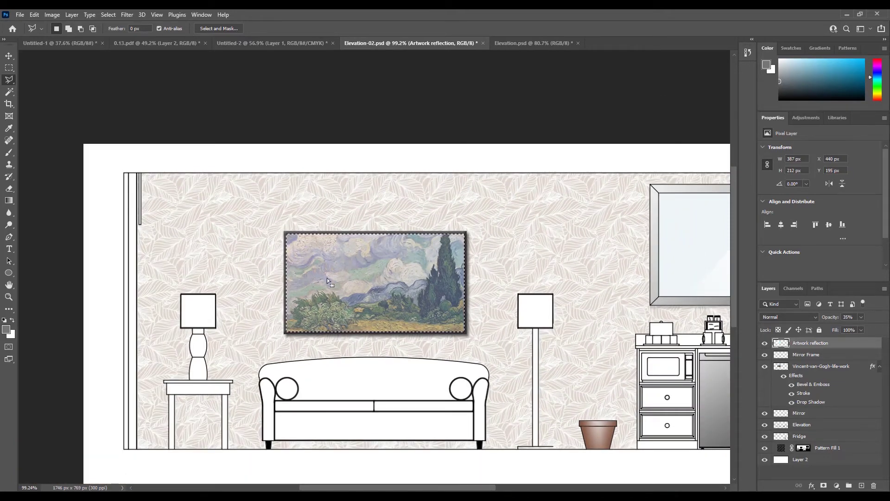
{"action": "scroll", "coordinate": [493, 278], "scroll_direction": "up", "scroll_amount": 3}
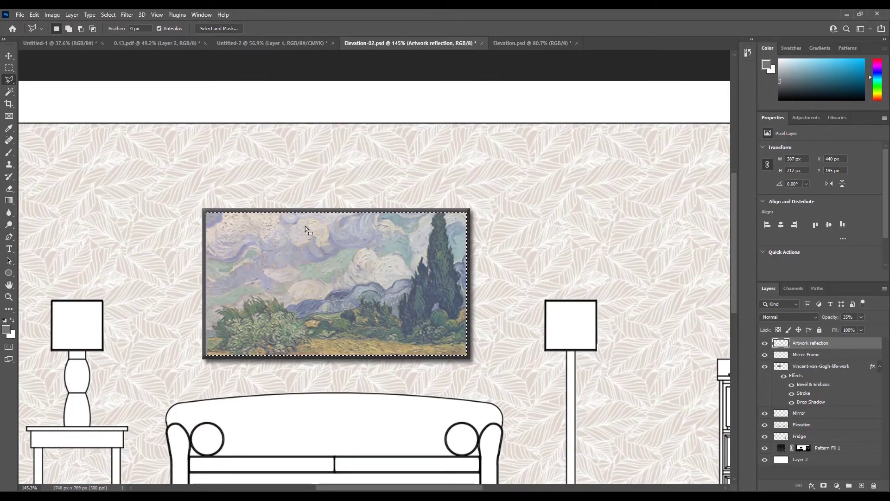
{"action": "left_click", "coordinate": [423, 191]}
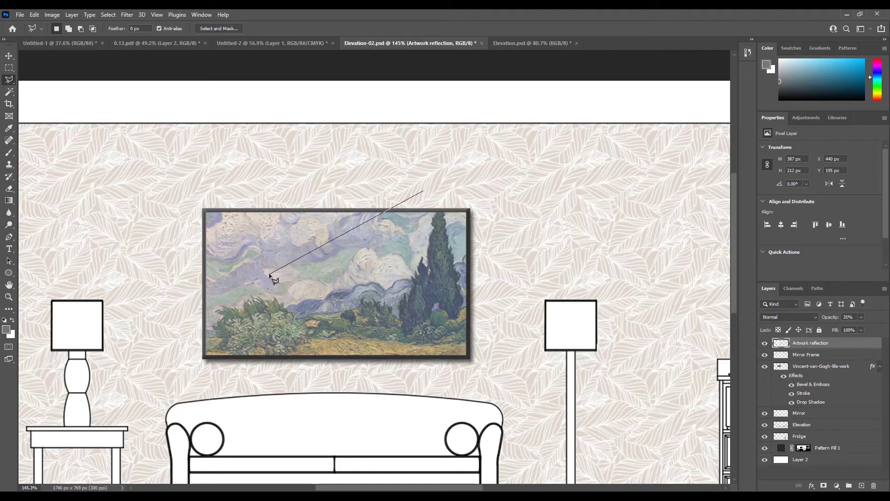
{"action": "left_click", "coordinate": [271, 364]}
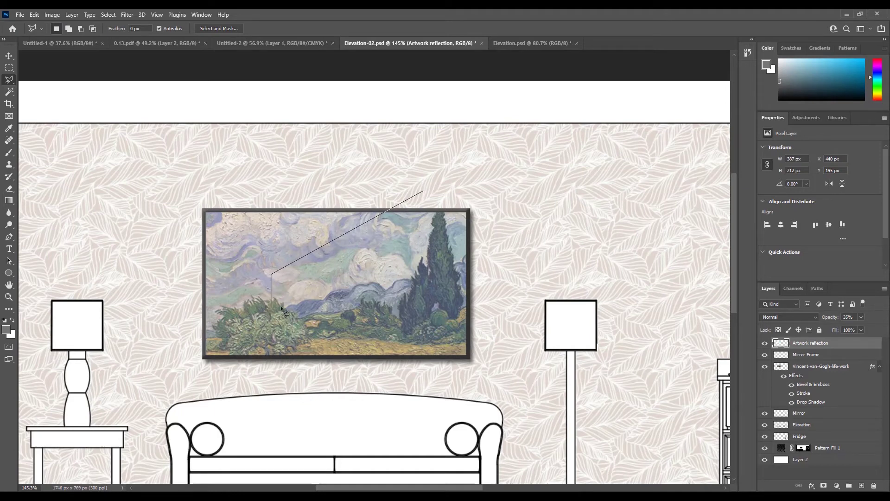
{"action": "left_click", "coordinate": [271, 372]}
{"action": "left_click", "coordinate": [490, 370]}
{"action": "left_click", "coordinate": [512, 201]}
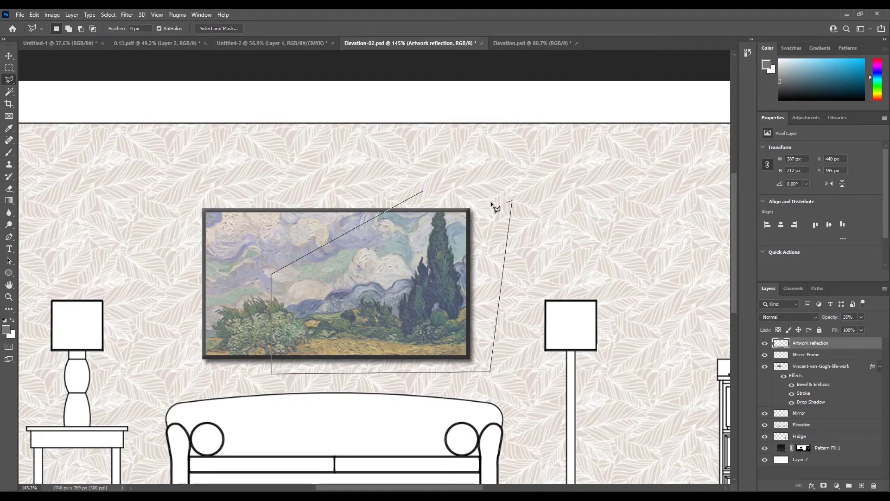
{"action": "left_click", "coordinate": [459, 192]}
{"action": "left_click", "coordinate": [423, 190]}
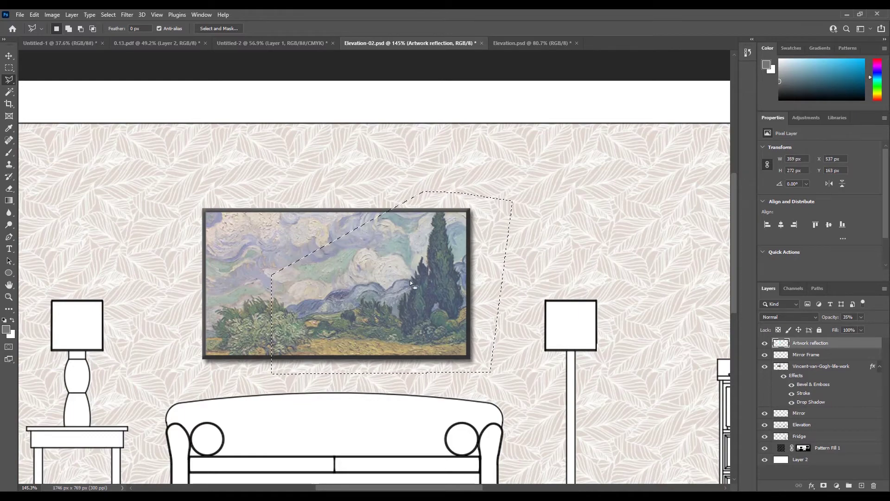
Lightly erase the reflection inside the selection with a soft 900 px eraser at 12% opacity, and deselect
{"action": "left_click", "coordinate": [9, 188]}
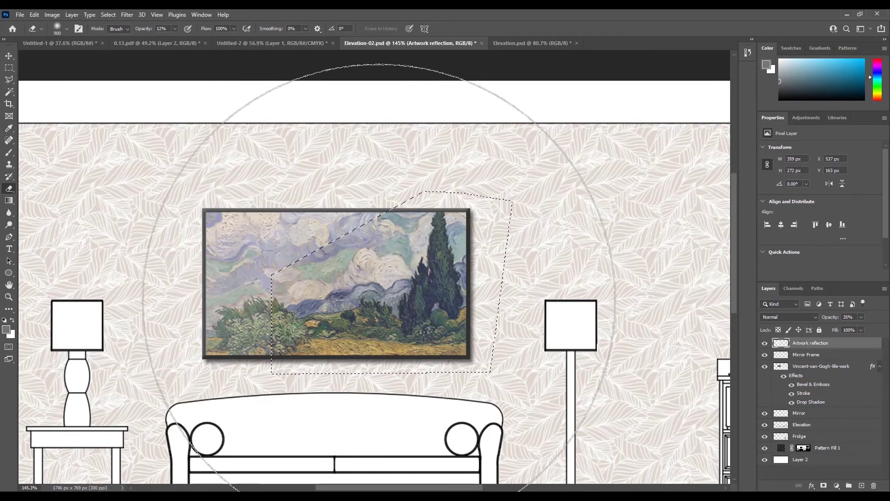
{"action": "key", "text": "m"}
{"action": "left_click", "coordinate": [190, 118]}
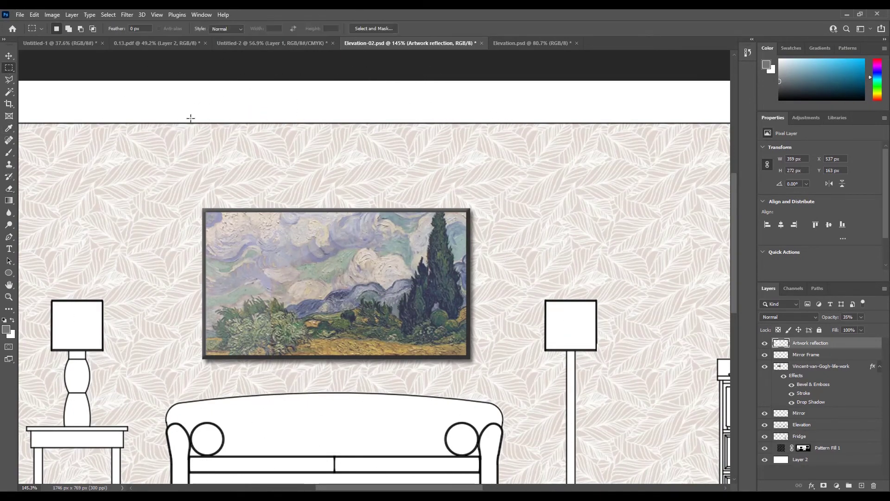
Undo the deselection of the polygonal area and raise the Artwork reflection layer's opacity to 53%
{"action": "scroll", "coordinate": [381, 249], "scroll_direction": "down", "scroll_amount": 8}
{"action": "scroll", "coordinate": [288, 221], "scroll_direction": "up", "scroll_amount": 4}
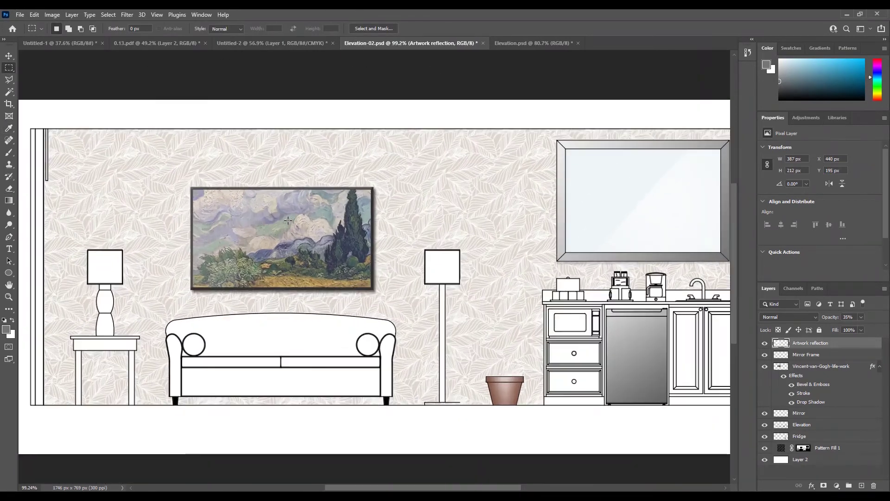
{"action": "scroll", "coordinate": [209, 222], "scroll_direction": "up", "scroll_amount": 5}
{"action": "key", "text": "ctrl+z"}
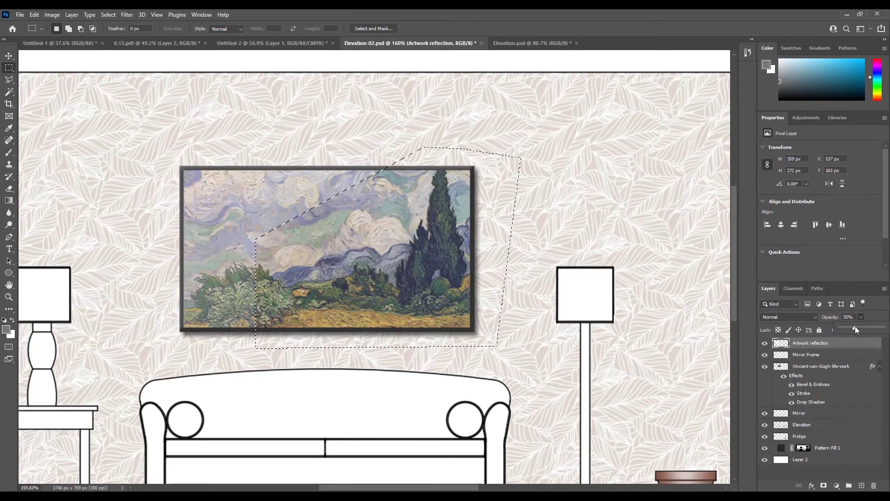
{"action": "left_click_drag", "start_coordinate": [855, 326], "coordinate": [860, 327]}
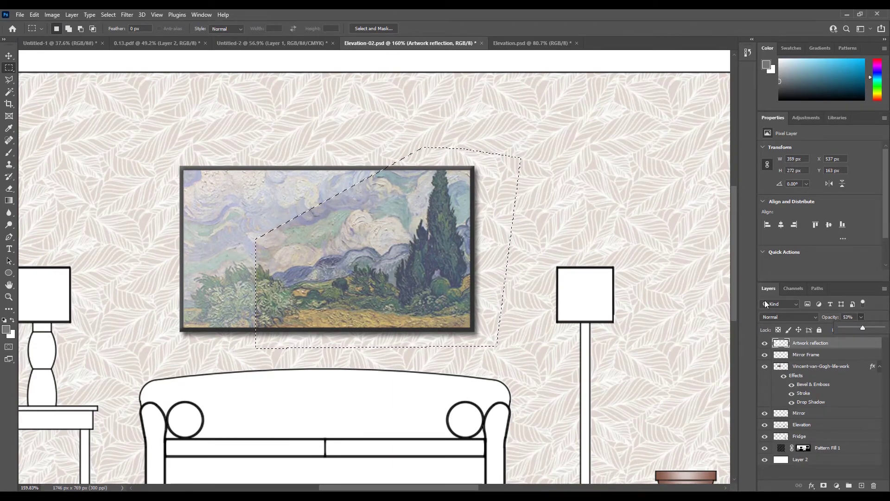
Lightly erase the reflection once more inside the polygonal selection at 12% opacity, and clear the selection
{"action": "left_click", "coordinate": [9, 188]}
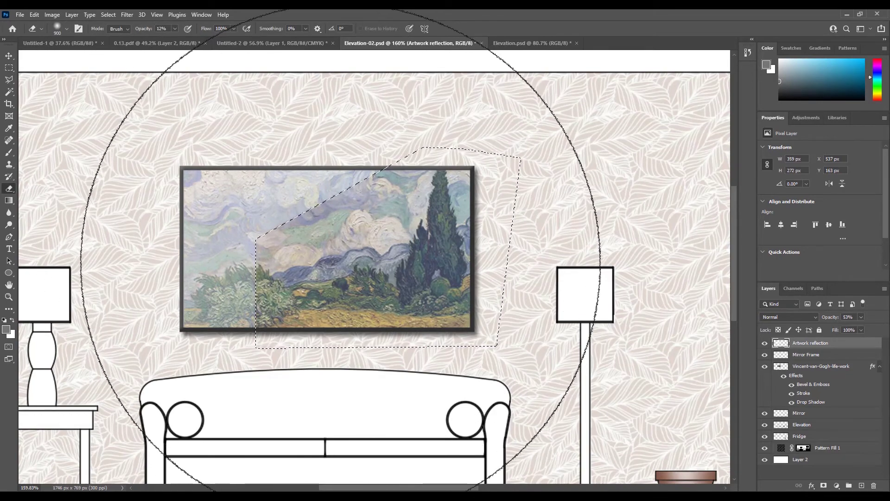
{"action": "left_click", "coordinate": [9, 68]}
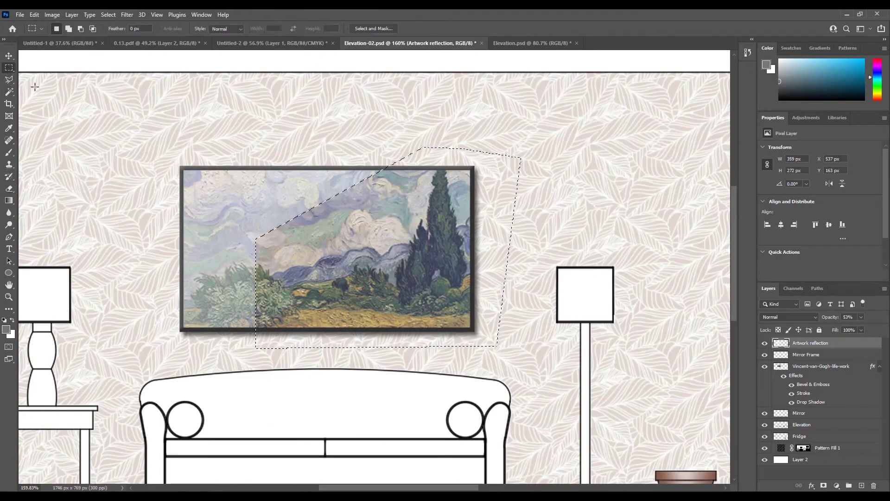
{"action": "key", "text": "ctrl+d"}
{"action": "scroll", "coordinate": [394, 235], "scroll_direction": "down", "scroll_amount": 5}
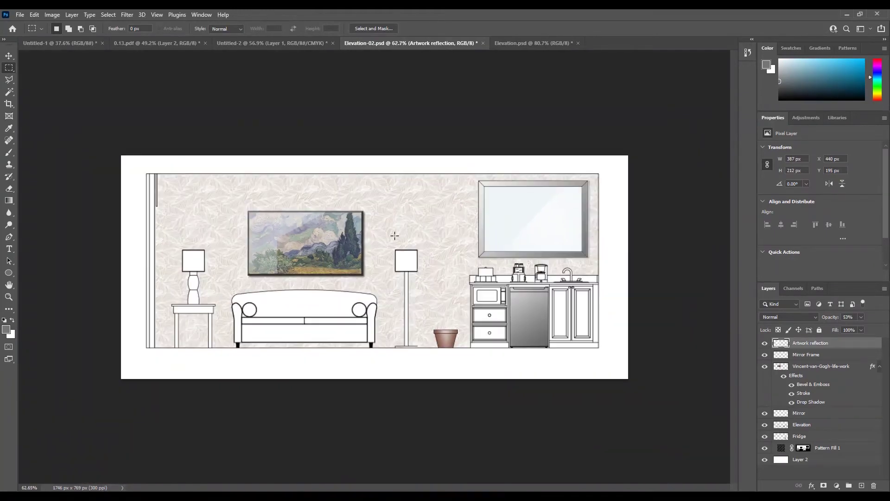
{"action": "scroll", "coordinate": [315, 231], "scroll_direction": "up", "scroll_amount": 3}
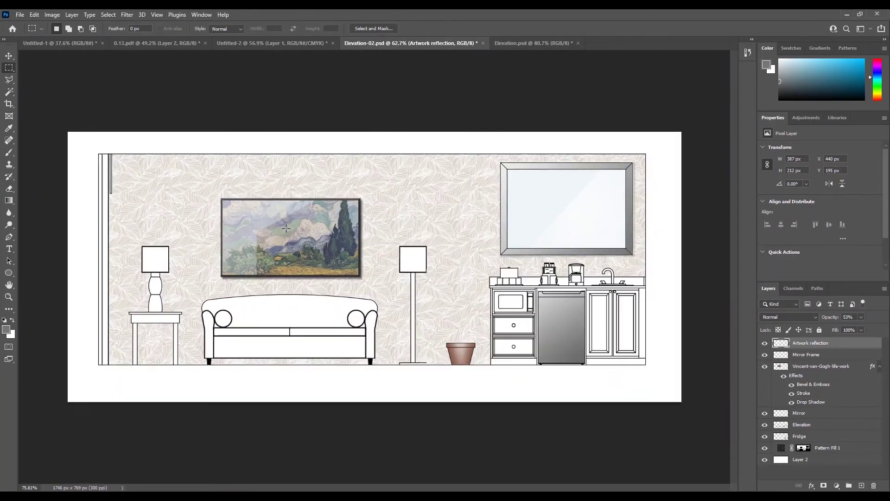
{"action": "scroll", "coordinate": [227, 230], "scroll_direction": "up", "scroll_amount": 2}
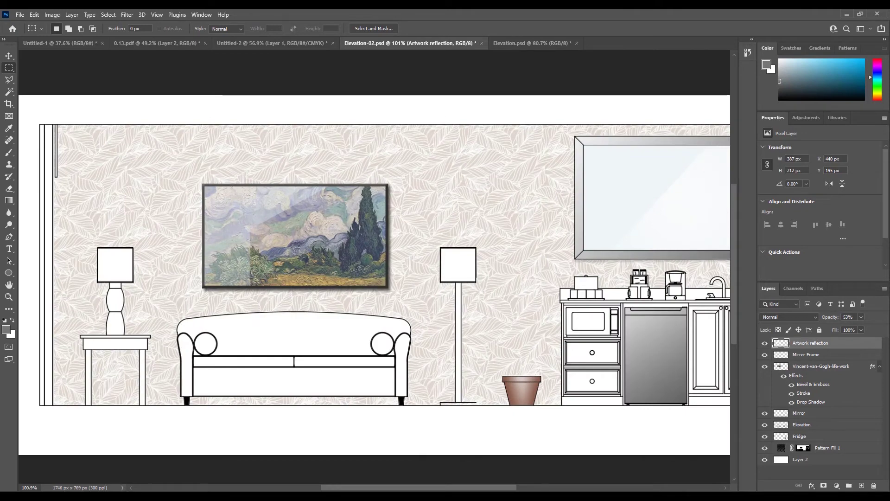
{"action": "scroll", "coordinate": [322, 250], "scroll_direction": "down", "scroll_amount": 2}
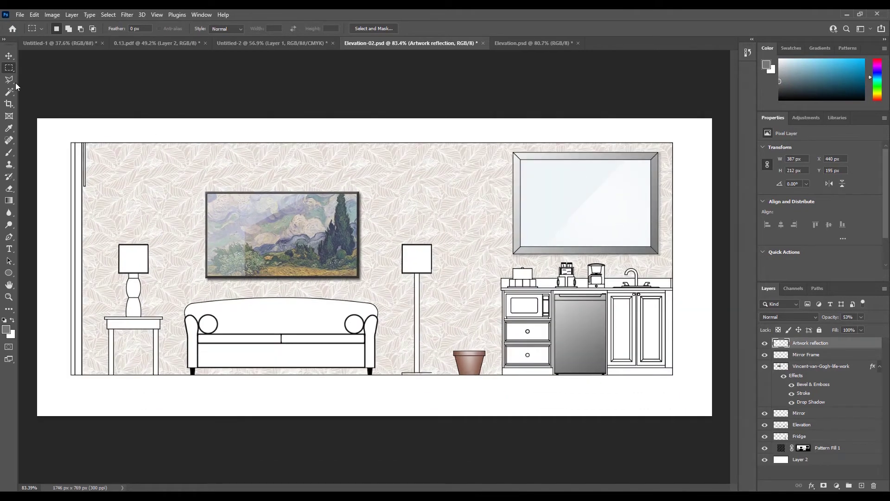
Outline a polygonal selection above the floor lamp's shade, shaped like a light cone that widens upward from the shade's top edge
{"action": "scroll", "coordinate": [420, 240], "scroll_direction": "up", "scroll_amount": 4}
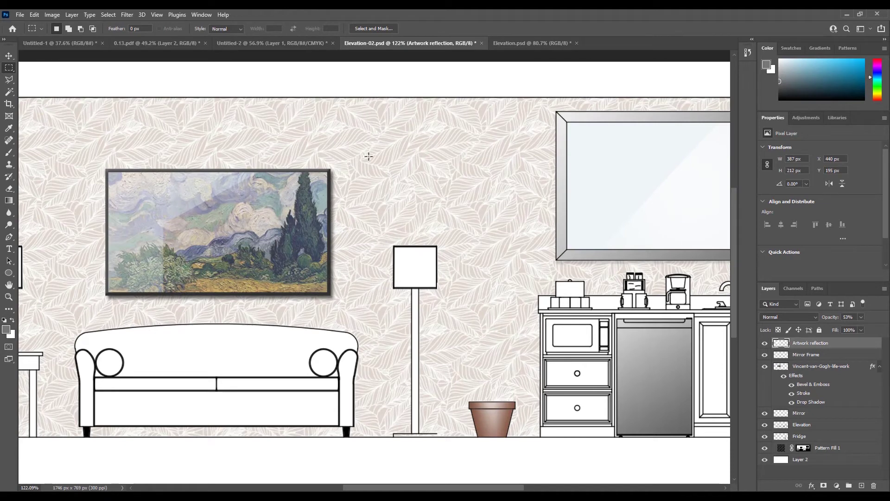
{"action": "left_click", "coordinate": [9, 81]}
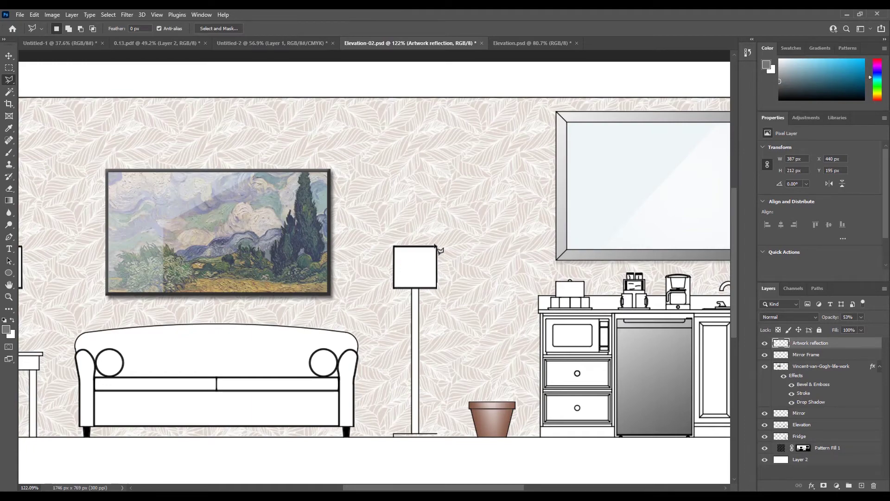
{"action": "scroll", "coordinate": [434, 247], "scroll_direction": "up", "scroll_amount": 3}
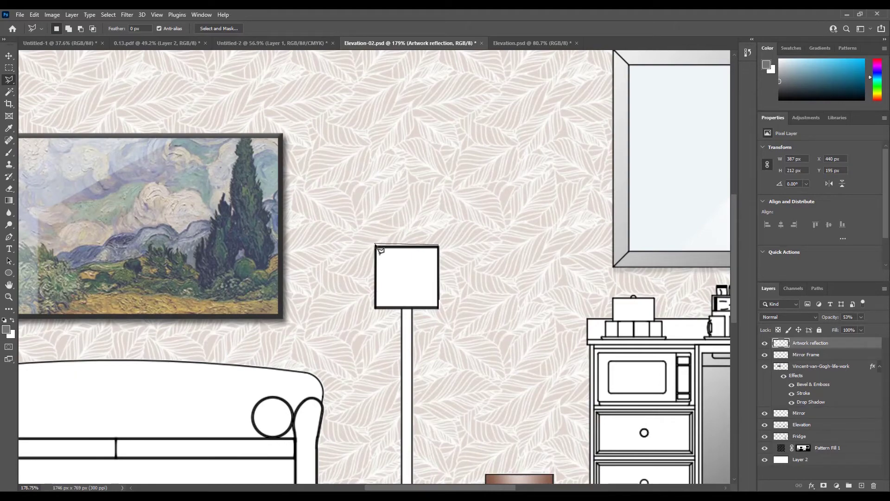
{"action": "scroll", "coordinate": [433, 249], "scroll_direction": "up", "scroll_amount": 3}
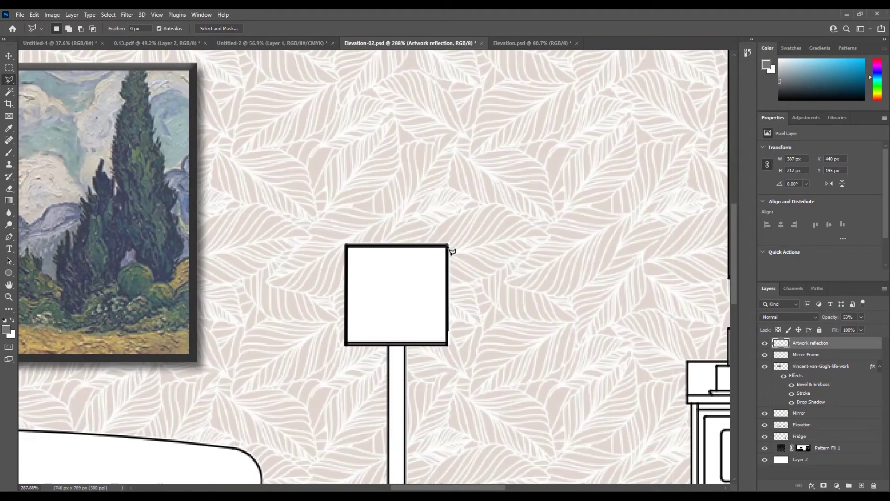
{"action": "left_click", "coordinate": [347, 246]}
{"action": "scroll", "coordinate": [350, 260], "scroll_direction": "down", "scroll_amount": 3}
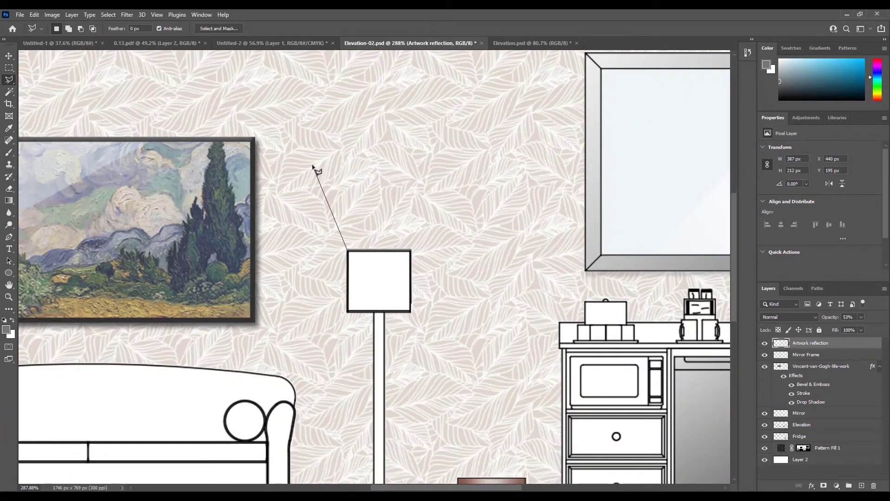
{"action": "scroll", "coordinate": [318, 169], "scroll_direction": "down", "scroll_amount": 1}
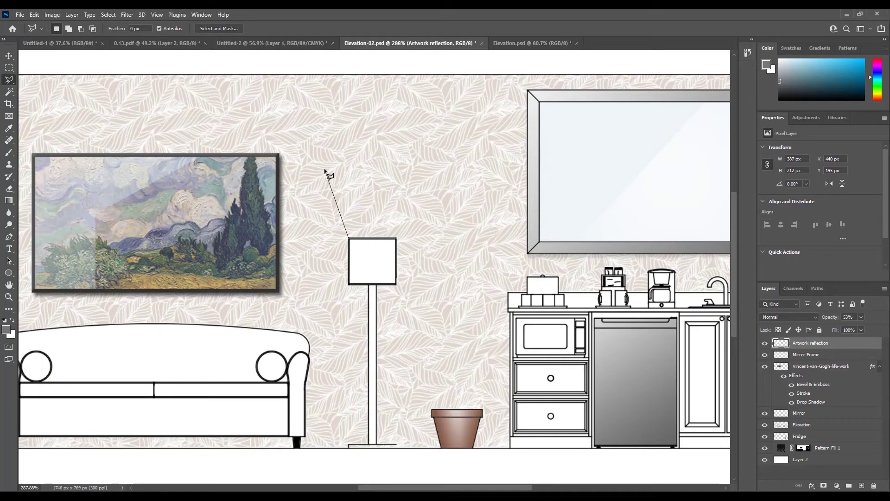
{"action": "left_click", "coordinate": [326, 170]}
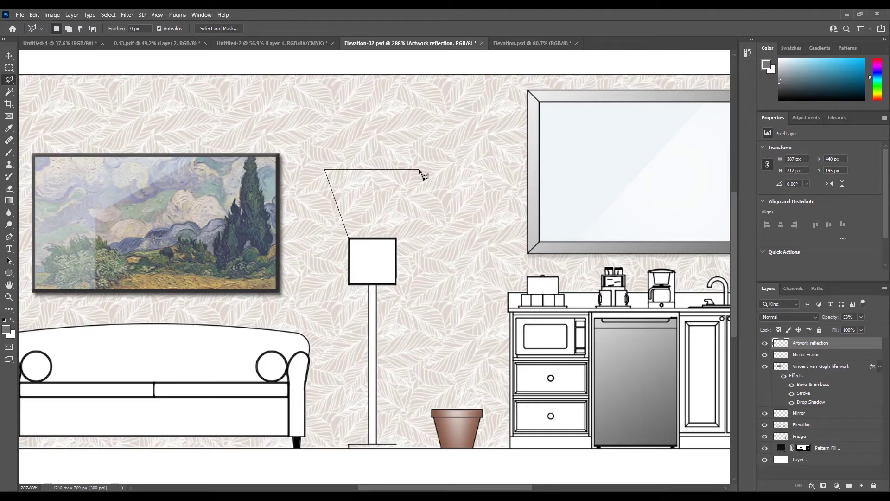
{"action": "left_click", "coordinate": [419, 170]}
{"action": "key", "text": "BackSpace"}
{"action": "left_click", "coordinate": [425, 170]}
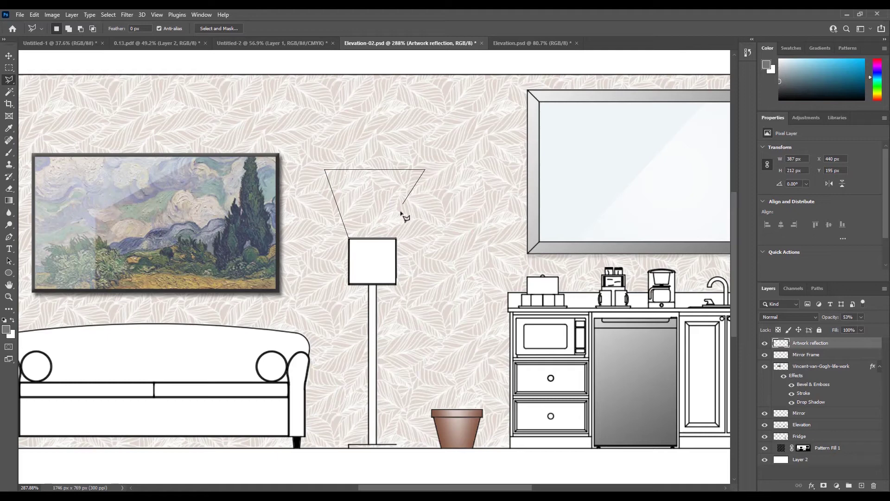
{"action": "left_click", "coordinate": [398, 240]}
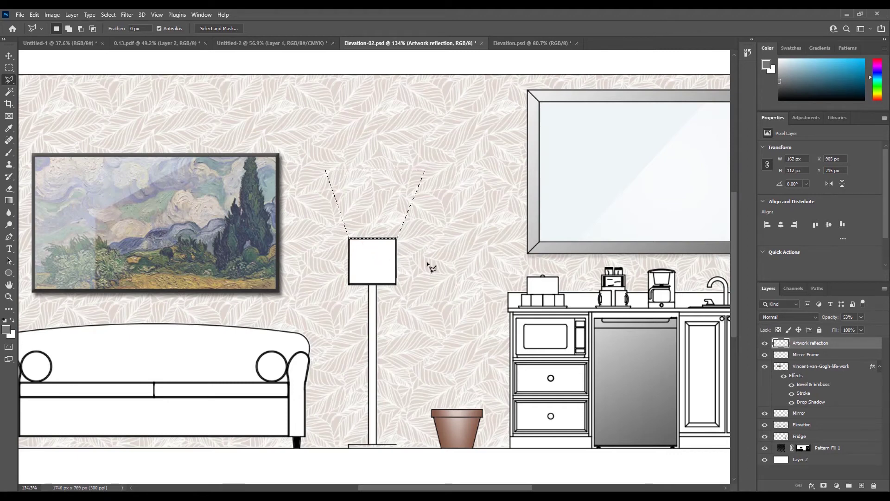
Create a new layer above the Artwork reflection layer and name it Light01
{"action": "left_click", "coordinate": [861, 485]}
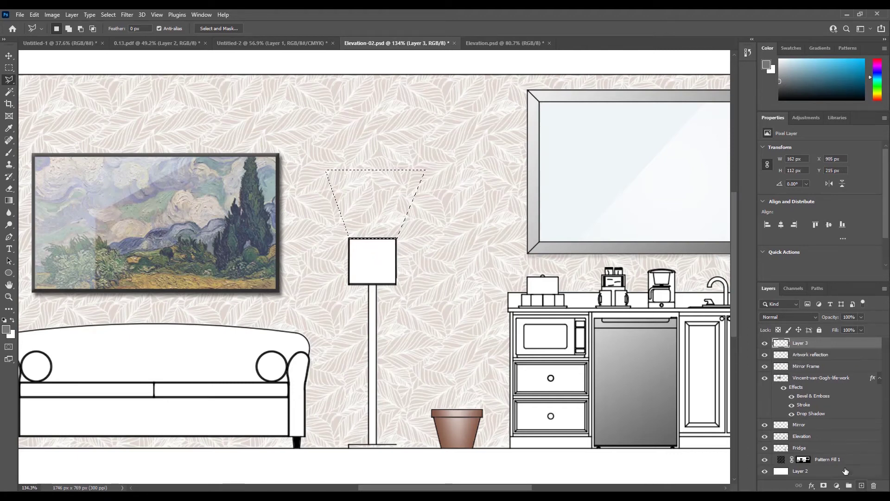
{"action": "double_click", "coordinate": [804, 342]}
{"action": "type", "text": "L"}
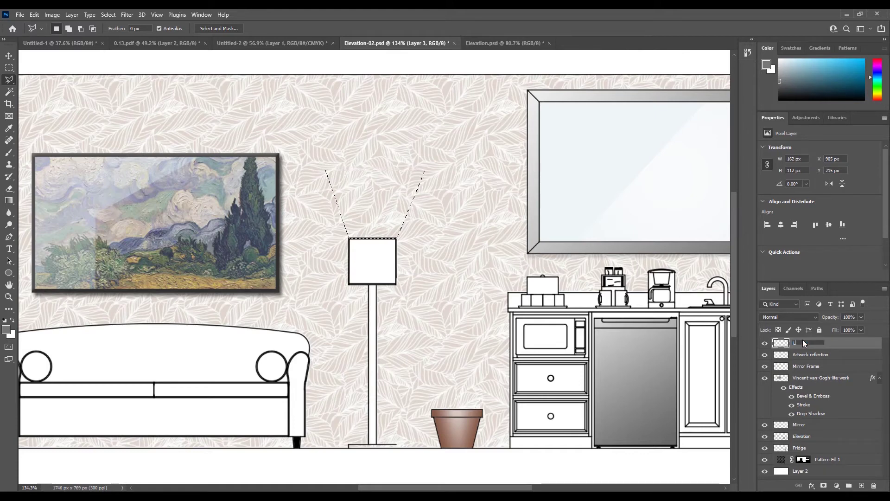
{"action": "type", "text": "ight01"}
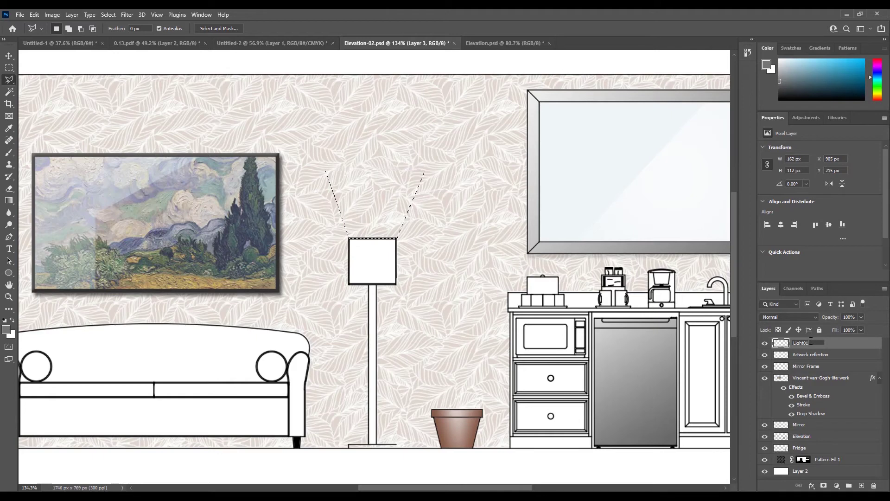
{"action": "key", "text": "Return"}
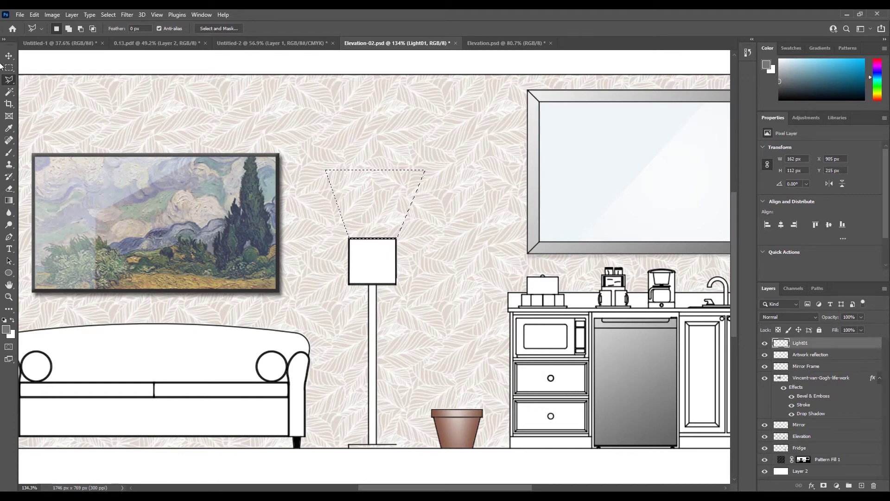
Set the foreground color to a very light yellow with hue 59°
{"action": "left_click", "coordinate": [6, 330]}
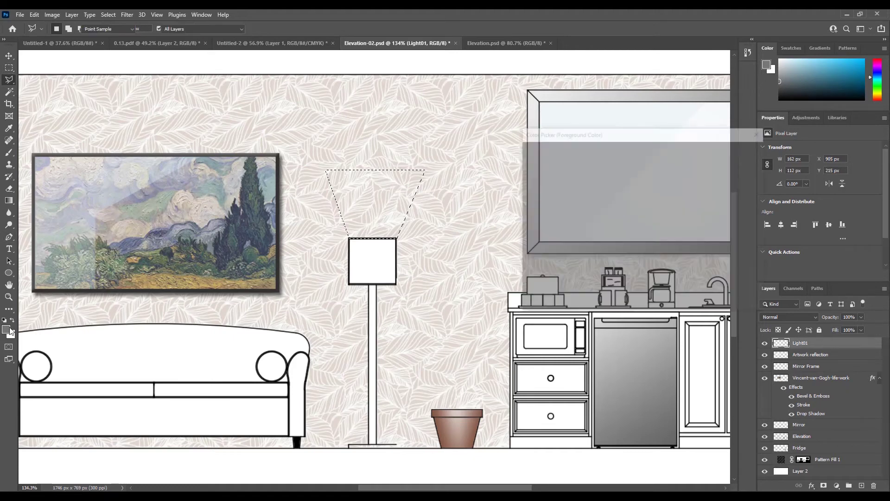
{"action": "left_click_drag", "start_coordinate": [616, 148], "coordinate": [496, 132]}
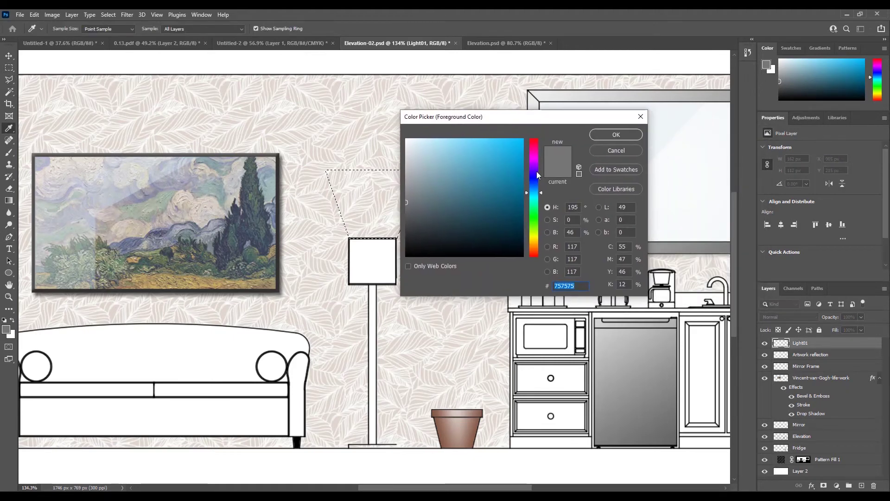
{"action": "left_click", "coordinate": [533, 237]}
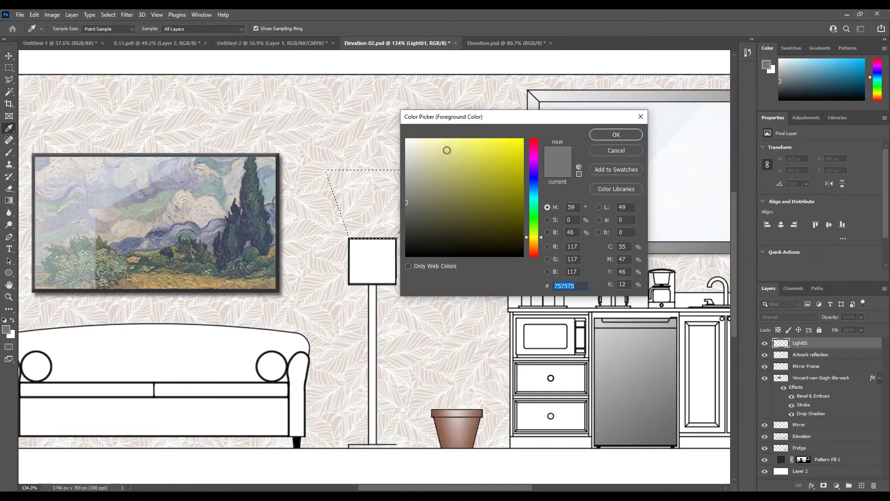
{"action": "left_click", "coordinate": [432, 141]}
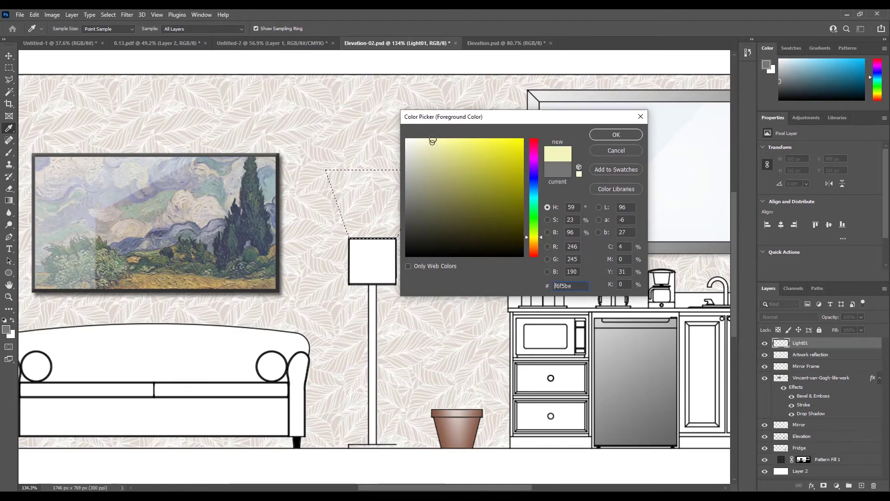
{"action": "left_click", "coordinate": [425, 140]}
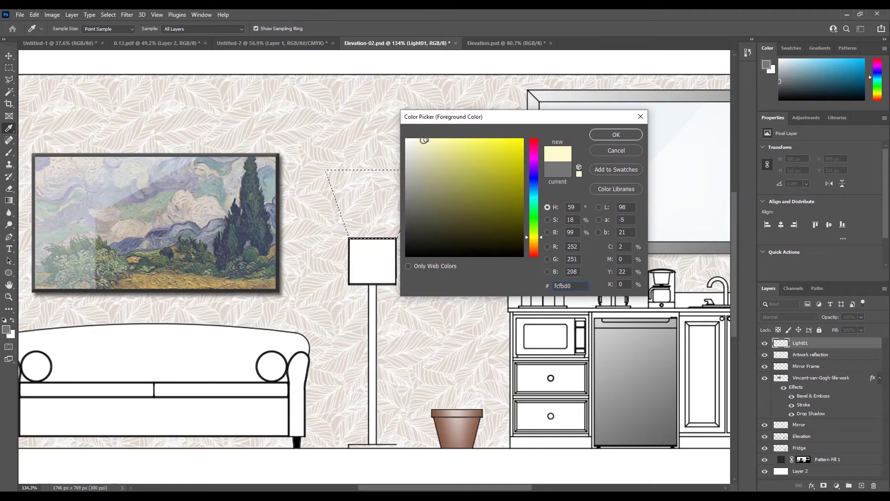
{"action": "left_click", "coordinate": [423, 140]}
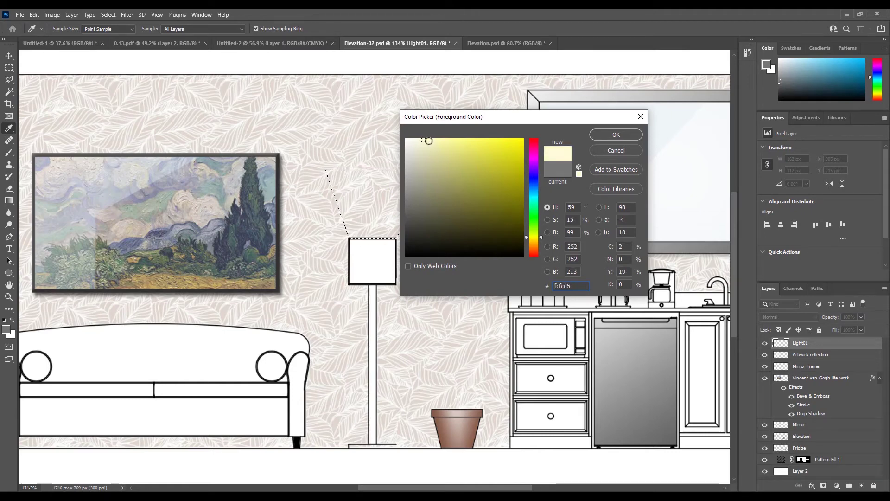
{"action": "left_click", "coordinate": [424, 139]}
{"action": "left_click", "coordinate": [424, 139]}
{"action": "left_click", "coordinate": [607, 137]}
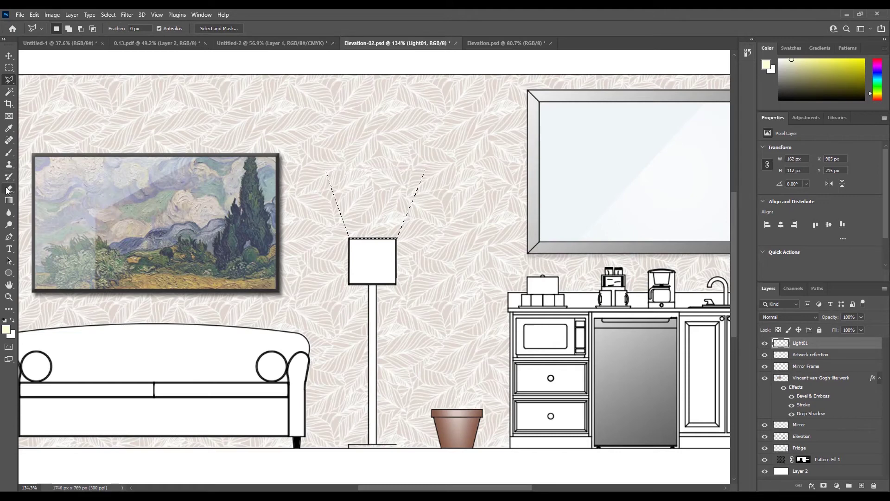
Set up a soft 400 px brush at 30% opacity, try a dab of light inside the cone selection, and undo it
{"action": "left_click", "coordinate": [8, 153]}
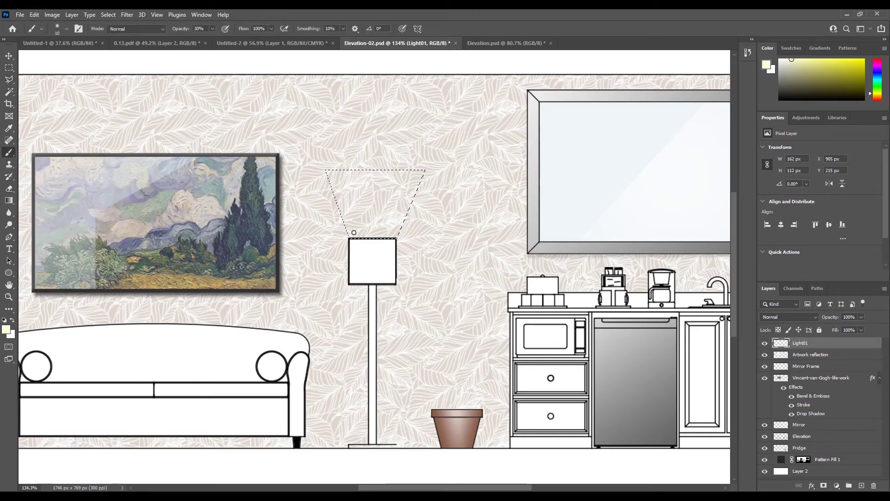
{"action": "key", "text": "bracketright"}
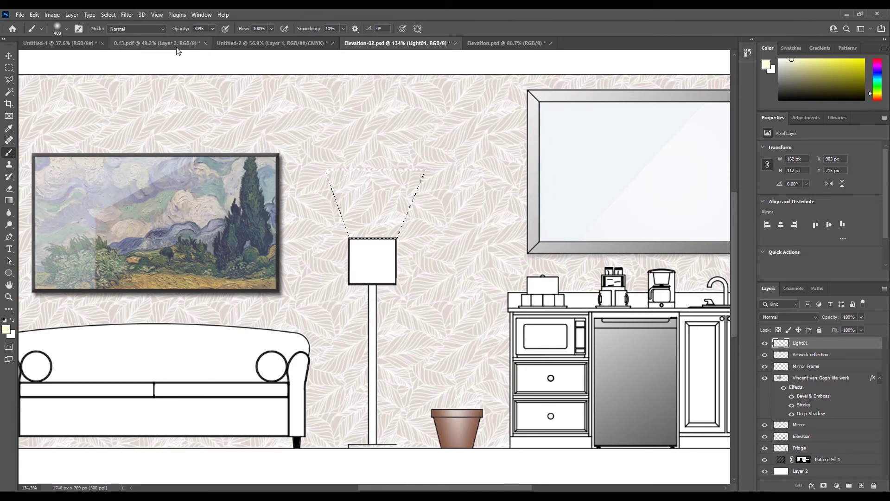
{"action": "left_click", "coordinate": [376, 206]}
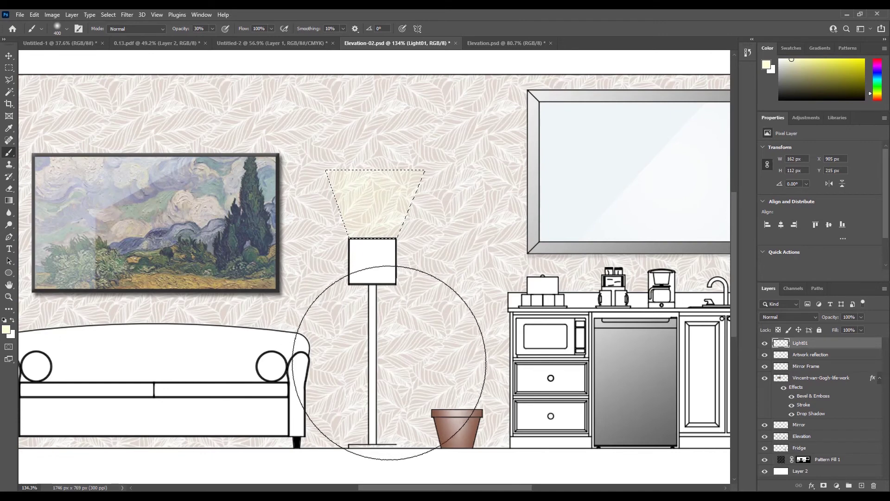
{"action": "key", "text": "ctrl+z"}
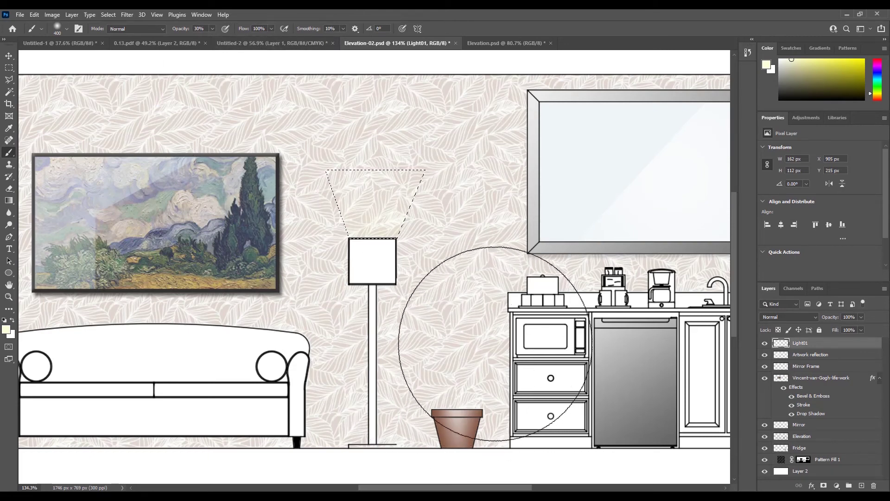
Lighten the foreground color to a paler yellow, about #fbfbe3
{"action": "left_click", "coordinate": [6, 329]}
{"action": "left_click", "coordinate": [417, 140]}
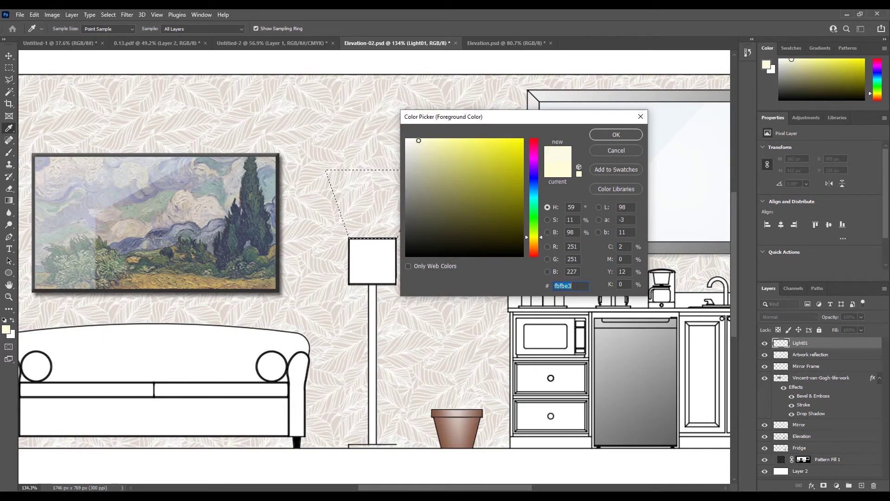
{"action": "left_click_drag", "start_coordinate": [417, 139], "coordinate": [416, 139]}
{"action": "left_click", "coordinate": [616, 134]}
Raise the brush opacity to 63% for painting the floor lamp's light
{"action": "key", "text": "b"}
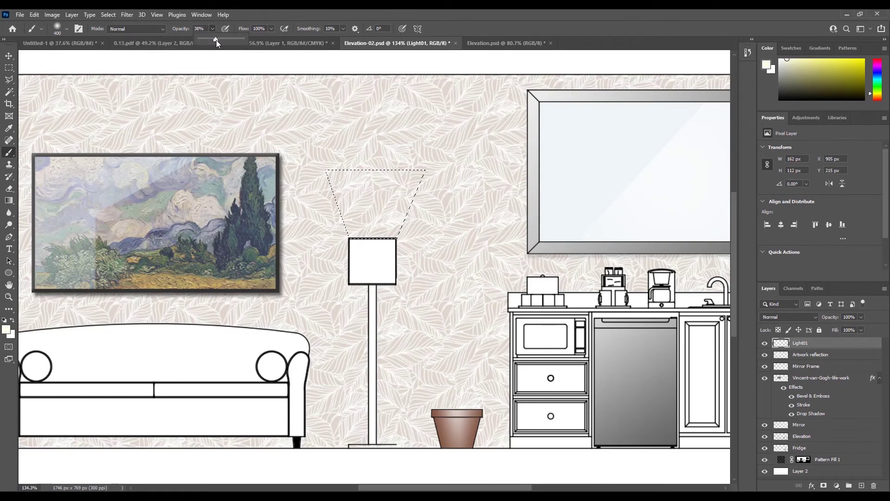
{"action": "left_click_drag", "start_coordinate": [216, 40], "coordinate": [217, 40]}
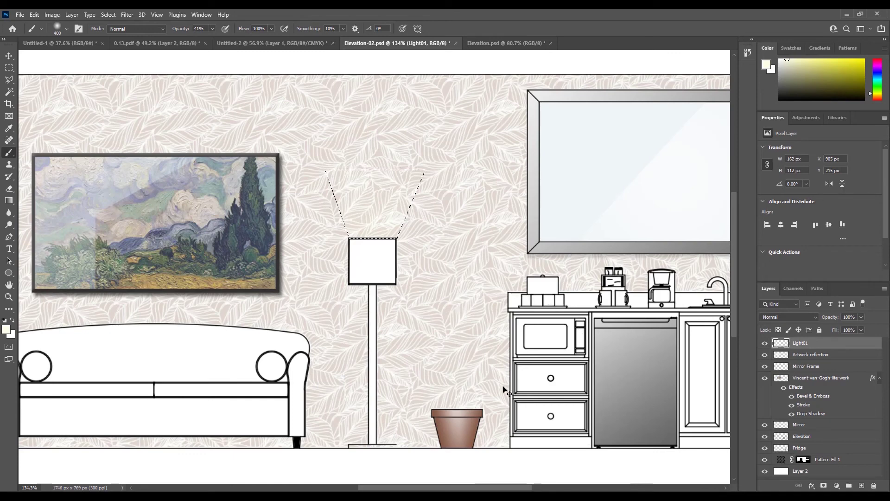
{"action": "left_click", "coordinate": [212, 28]}
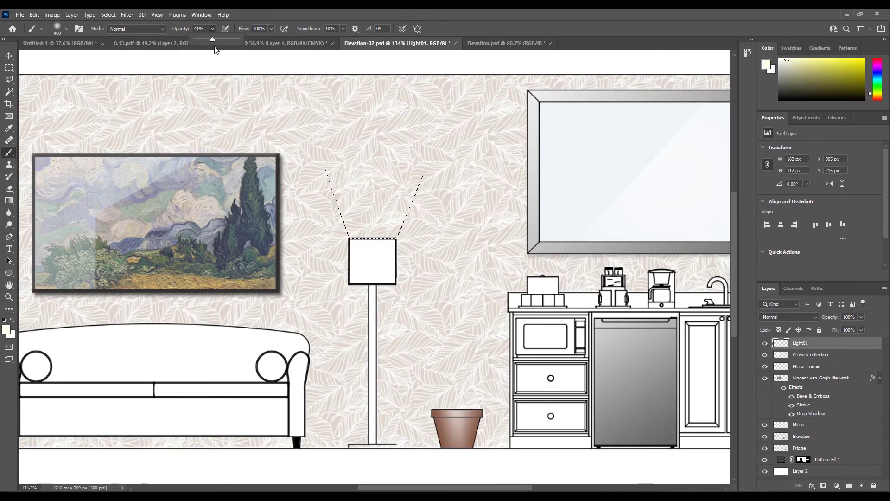
{"action": "left_click_drag", "start_coordinate": [221, 40], "coordinate": [223, 40]}
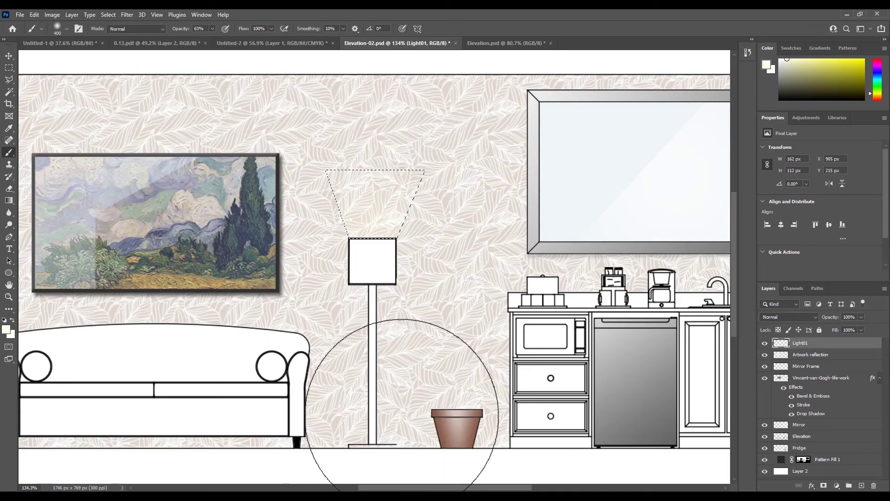
Clear the selection to check the floor lamp's glow against the whole elevation, and restore the cone selection
{"action": "scroll", "coordinate": [435, 294], "scroll_direction": "down", "scroll_amount": 5}
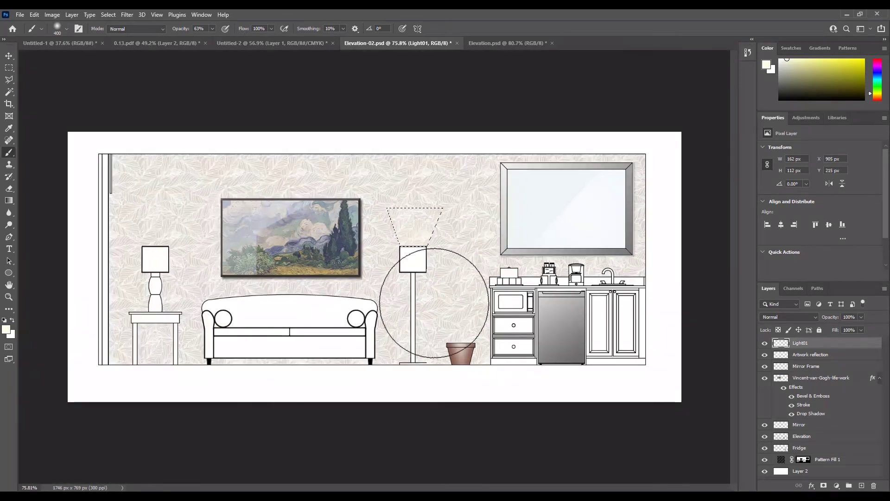
{"action": "left_click", "coordinate": [8, 68]}
{"action": "key", "text": "ctrl+d"}
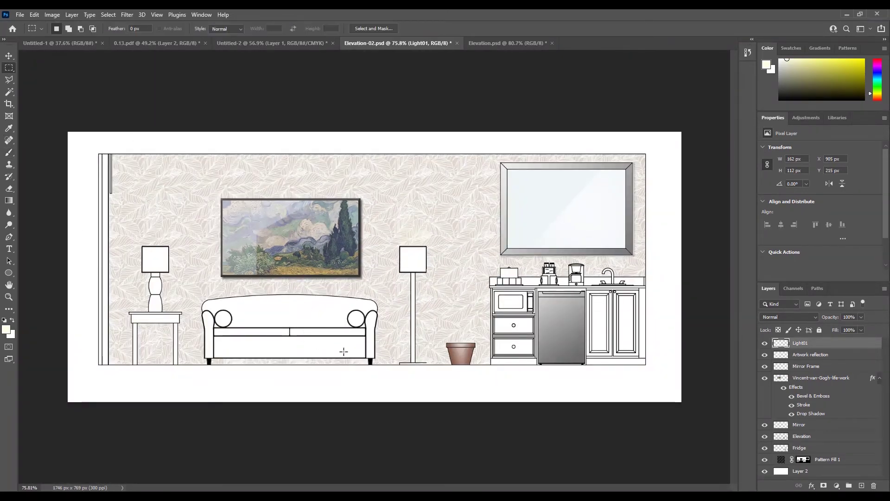
{"action": "scroll", "coordinate": [451, 250], "scroll_direction": "up", "scroll_amount": 4}
{"action": "key", "text": "ctrl+shift+d"}
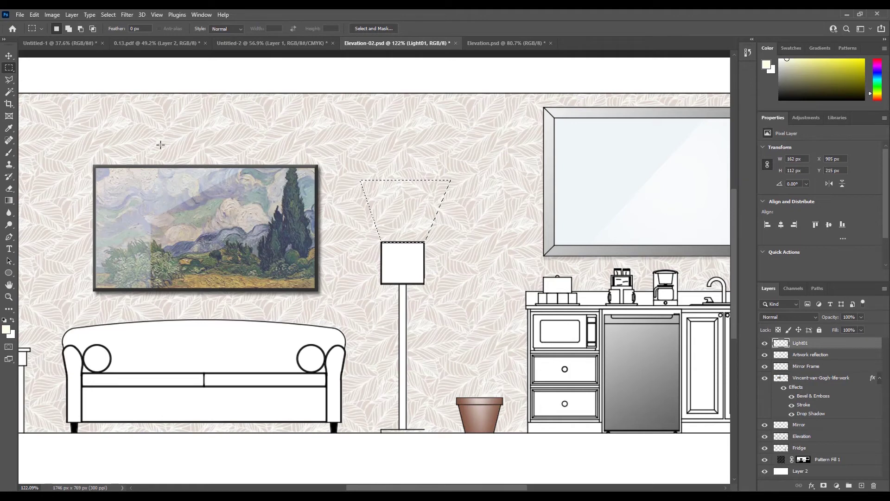
Raise the brush opacity to 83%, brush a soft glow just above the floor lamp's shade inside the selection, and deselect
{"action": "key", "text": "b"}
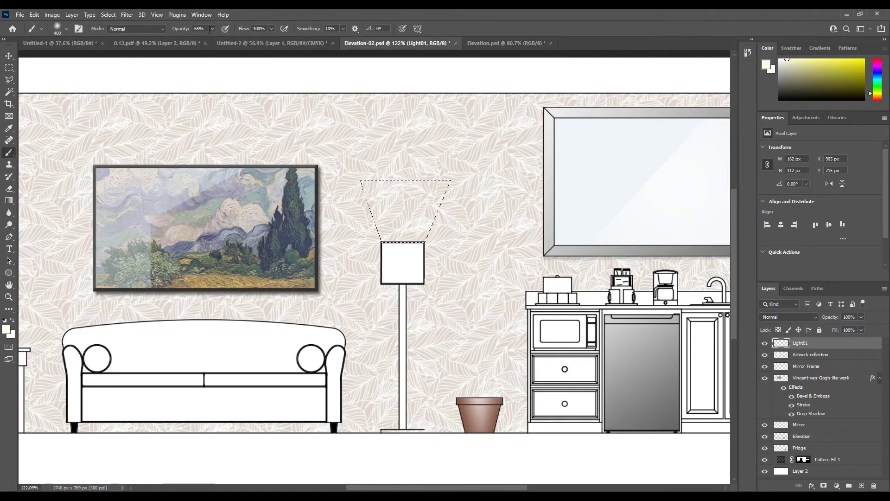
{"action": "left_click_drag", "start_coordinate": [213, 38], "coordinate": [222, 38]}
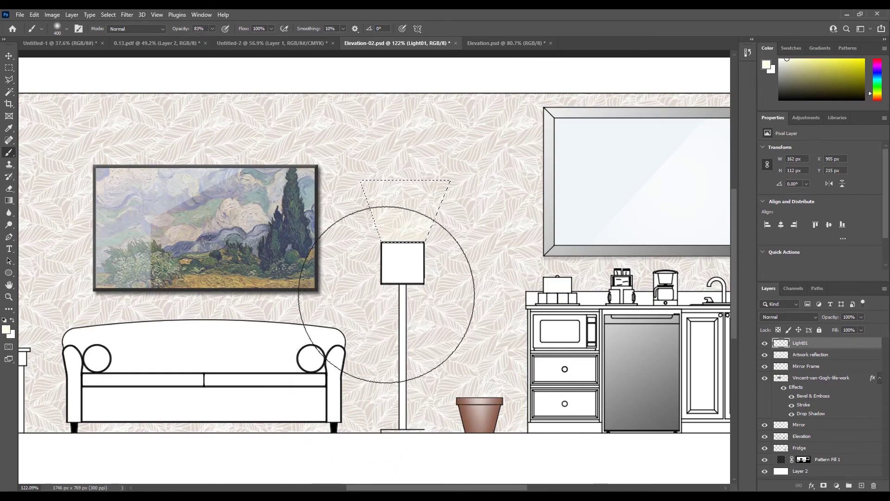
{"action": "key", "text": "ctrl+0"}
{"action": "key", "text": "ctrl+d"}
{"action": "key", "text": "m"}
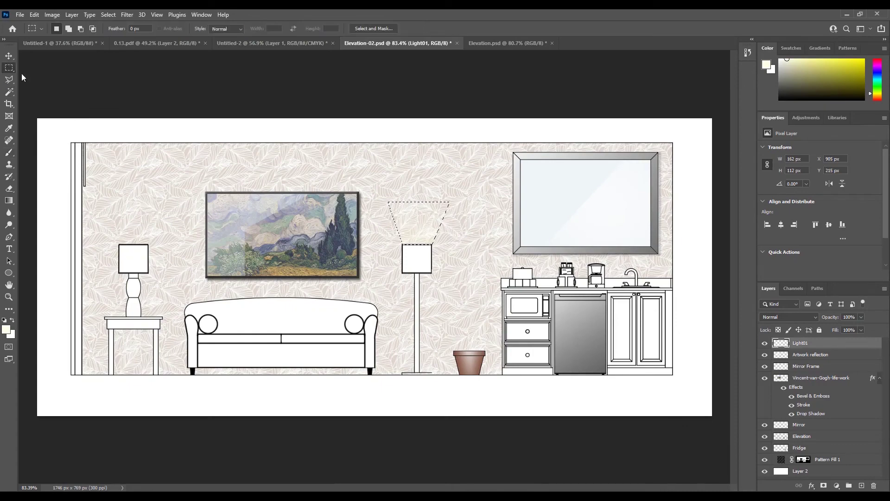
Restore the cone selection above the floor lamp, raise the brush opacity to 93%, and brush more glow just above the shade
{"action": "scroll", "coordinate": [379, 304], "scroll_direction": "down", "scroll_amount": 2}
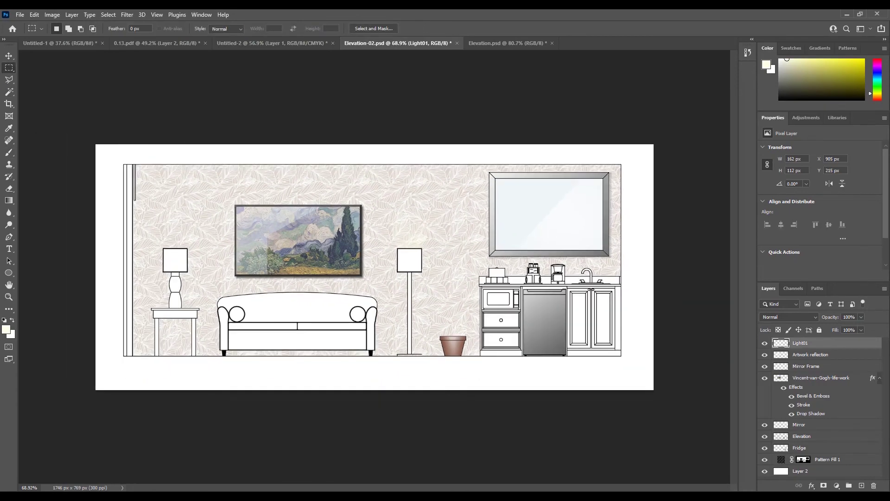
{"action": "scroll", "coordinate": [418, 247], "scroll_direction": "up", "scroll_amount": 4}
{"action": "scroll", "coordinate": [438, 242], "scroll_direction": "up", "scroll_amount": 3}
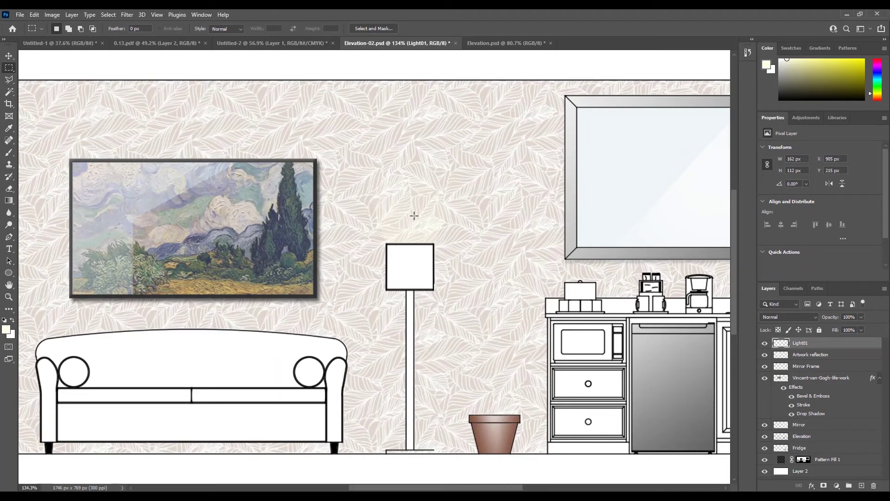
{"action": "key", "text": "ctrl+shift+d"}
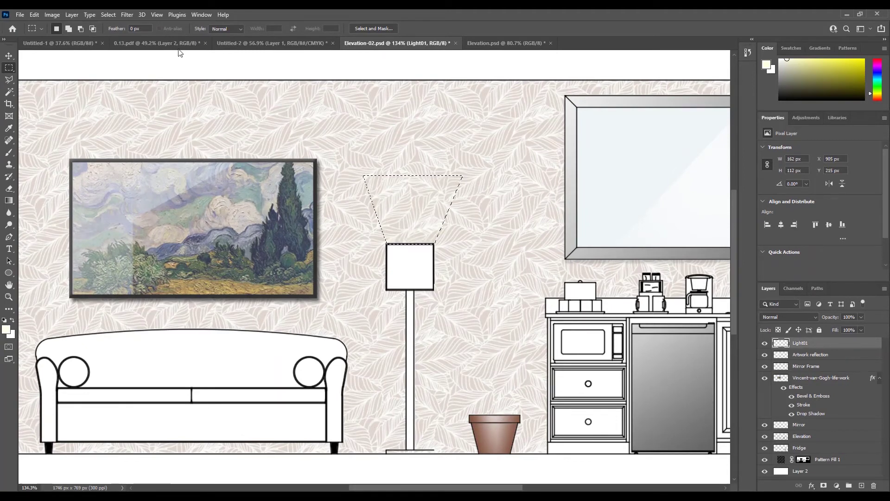
{"action": "left_click", "coordinate": [8, 152]}
{"action": "left_click_drag", "start_coordinate": [213, 40], "coordinate": [218, 40]}
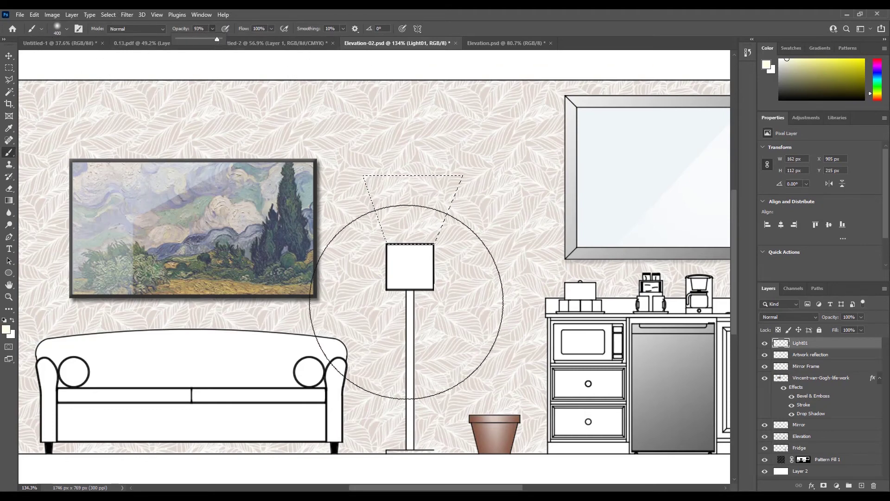
{"action": "left_click_drag", "start_coordinate": [406, 302], "coordinate": [392, 350]}
{"action": "scroll", "coordinate": [362, 280], "scroll_direction": "down", "scroll_amount": 3}
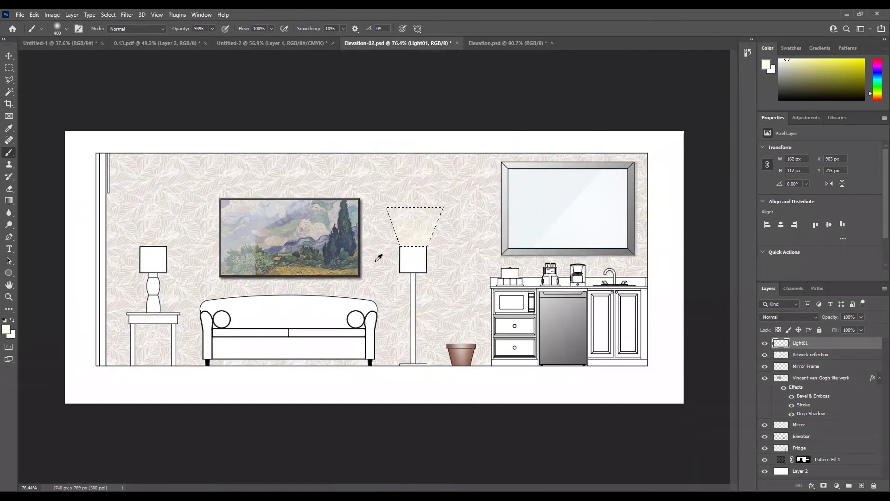
{"action": "scroll", "coordinate": [412, 279], "scroll_direction": "up", "scroll_amount": 2}
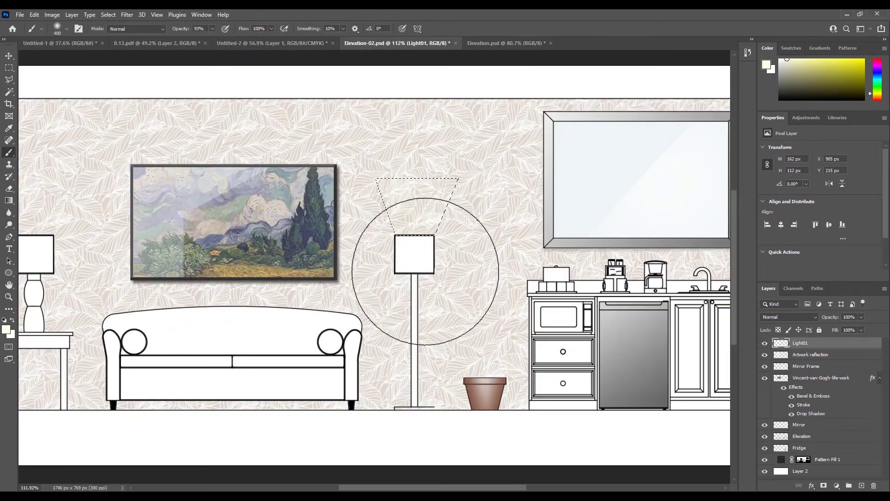
Lighten the foreground color to a near-white cream, repaint the glow inside the cone above the floor lamp, and deselect
{"action": "left_click", "coordinate": [6, 329]}
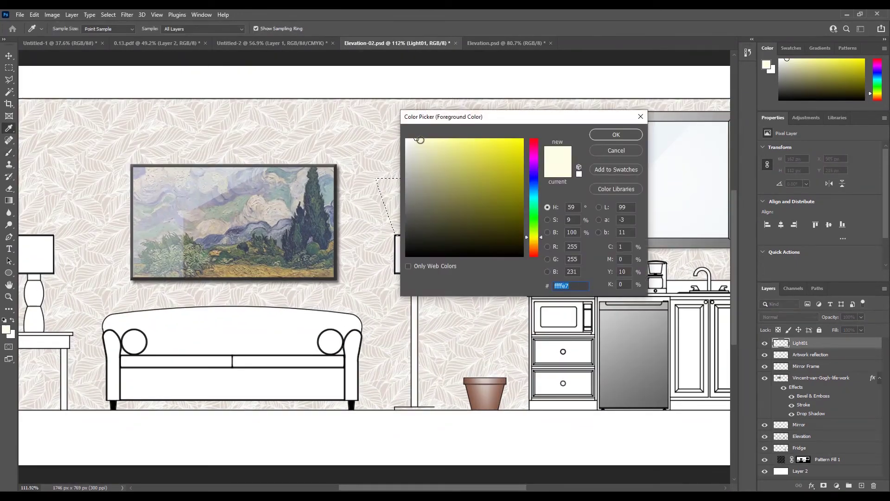
{"action": "left_click", "coordinate": [410, 139]}
{"action": "left_click", "coordinate": [595, 135]}
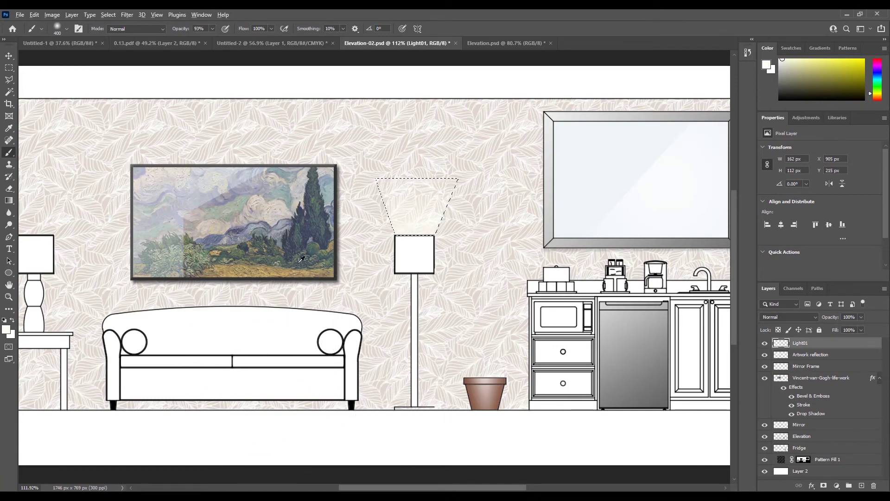
{"action": "key", "text": "ctrl+0"}
{"action": "left_click", "coordinate": [9, 68]}
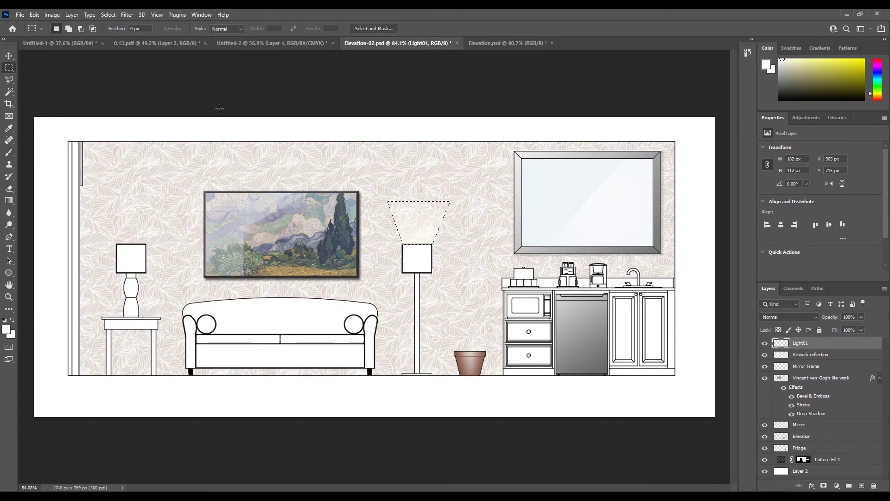
{"action": "left_click", "coordinate": [486, 399]}
{"action": "scroll", "coordinate": [448, 230], "scroll_direction": "up", "scroll_amount": 2}
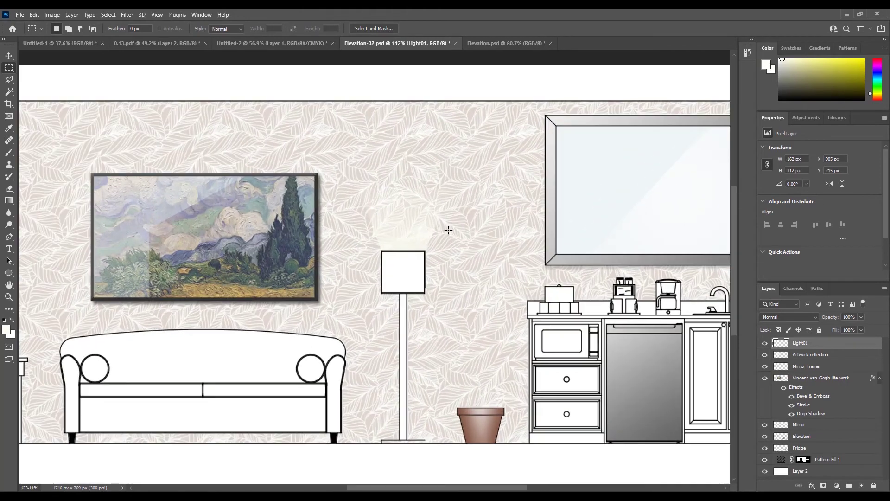
{"action": "scroll", "coordinate": [449, 230], "scroll_direction": "down", "scroll_amount": 4}
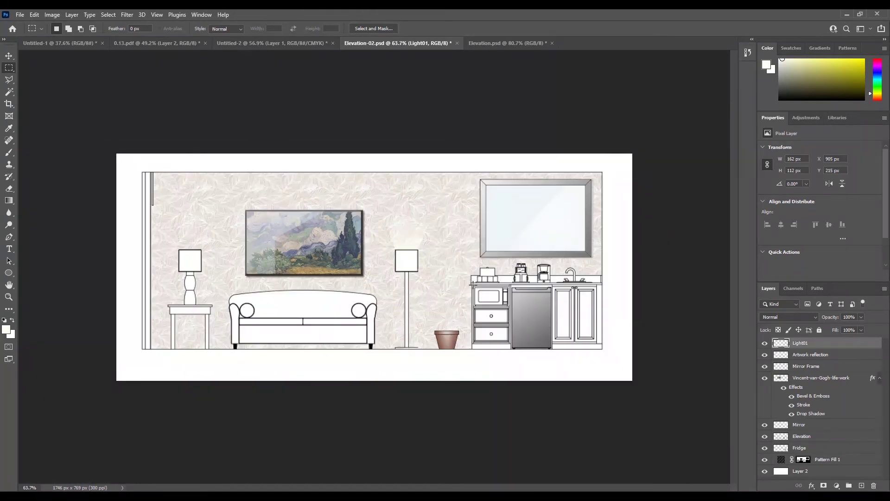
{"action": "scroll", "coordinate": [432, 245], "scroll_direction": "up", "scroll_amount": 2}
{"action": "scroll", "coordinate": [459, 215], "scroll_direction": "up", "scroll_amount": 2}
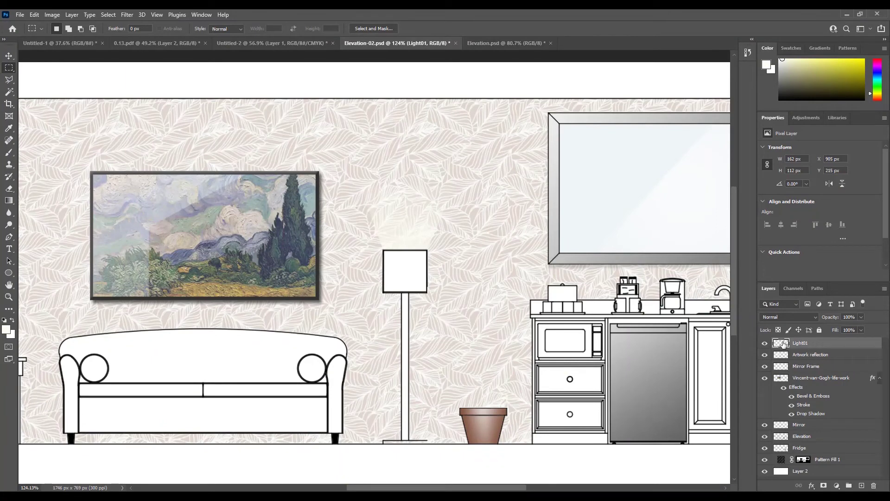
Set the blend mode of the Light01 layer to Overlay
{"action": "left_click", "coordinate": [804, 317]}
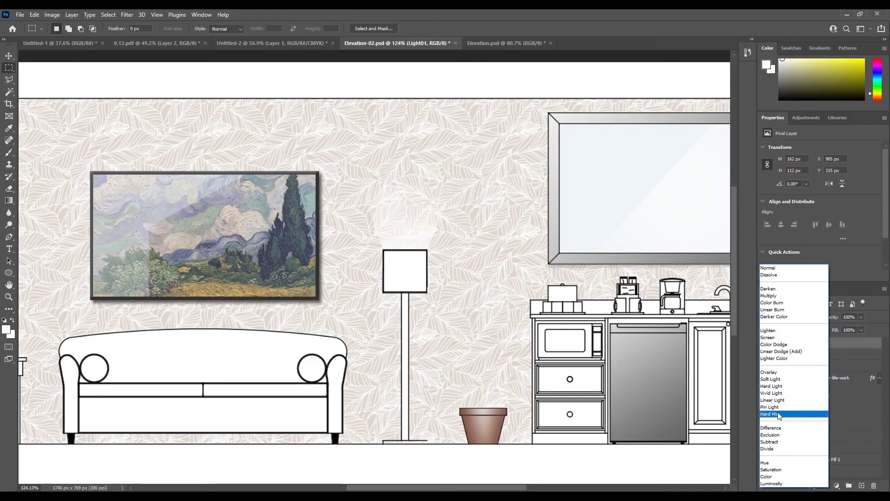
{"action": "left_click", "coordinate": [752, 345]}
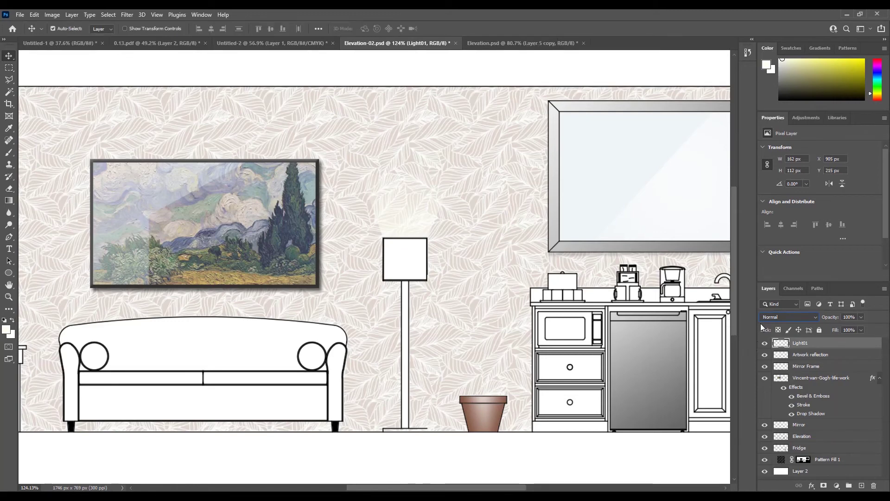
{"action": "left_click", "coordinate": [777, 318]}
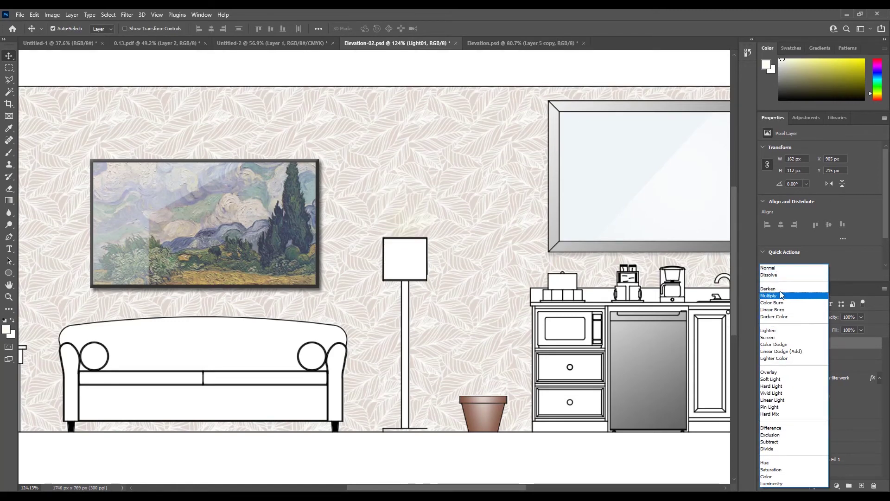
{"action": "left_click", "coordinate": [779, 371]}
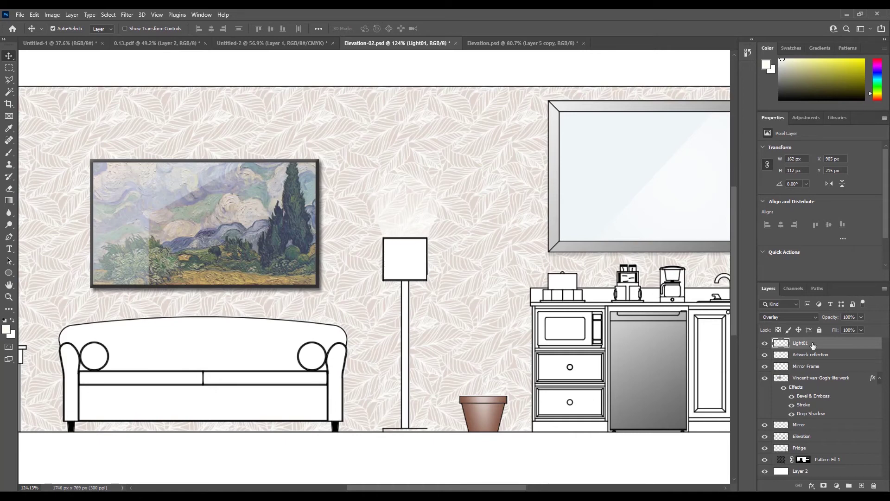
Pick the Light01 glow on the canvas and duplicate it, placing the copy beside the floor lamp's pole just below the shade
{"action": "right_click", "coordinate": [404, 227]}
{"action": "left_click", "coordinate": [403, 227]}
{"action": "right_click", "coordinate": [403, 225]}
{"action": "left_click", "coordinate": [420, 229]}
{"action": "left_click_drag", "start_coordinate": [413, 230], "coordinate": [449, 320]}
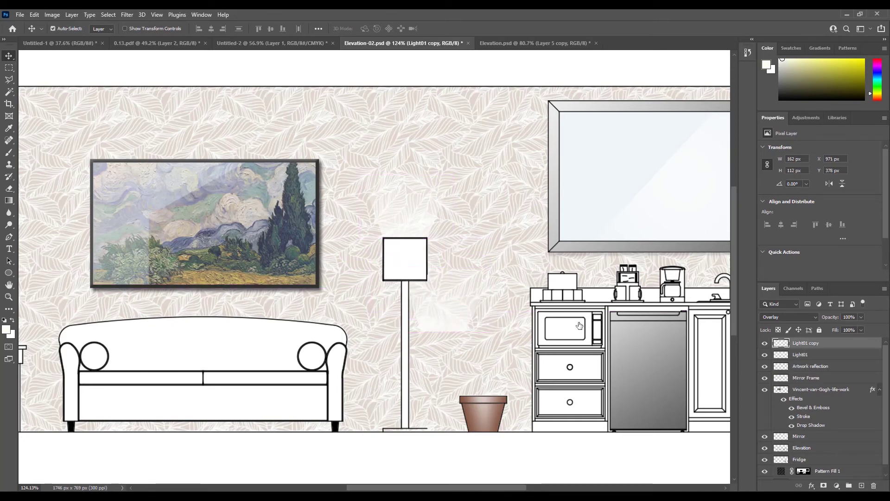
Transform the copied glow to -100% width and height, align it directly under the floor lamp's shade, and apply the transform
{"action": "key", "text": "ctrl+t"}
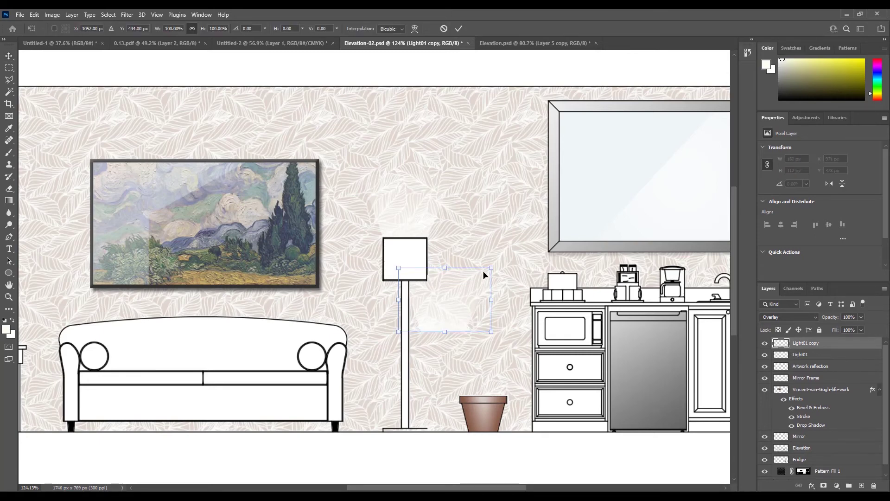
{"action": "left_click_drag", "start_coordinate": [494, 260], "coordinate": [405, 331]}
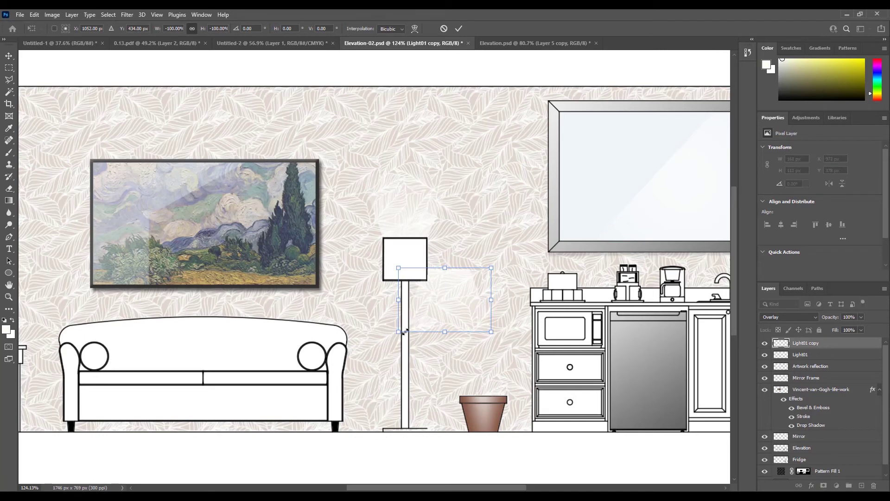
{"action": "left_click_drag", "start_coordinate": [458, 285], "coordinate": [420, 296]}
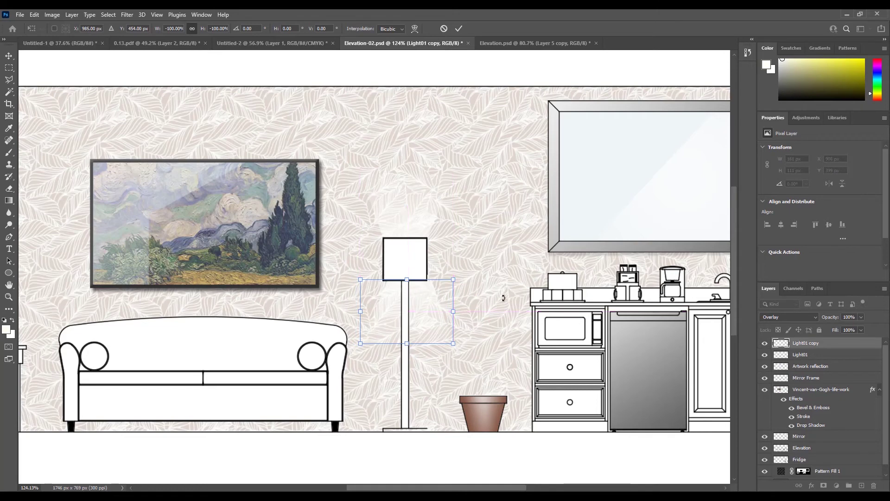
{"action": "key", "text": "Left"}
{"action": "key", "text": "Left"}
{"action": "key", "text": "Left"}
{"action": "key", "text": "Left"}
{"action": "key", "text": "Left"}
{"action": "key", "text": "Left"}
{"action": "key", "text": "Left"}
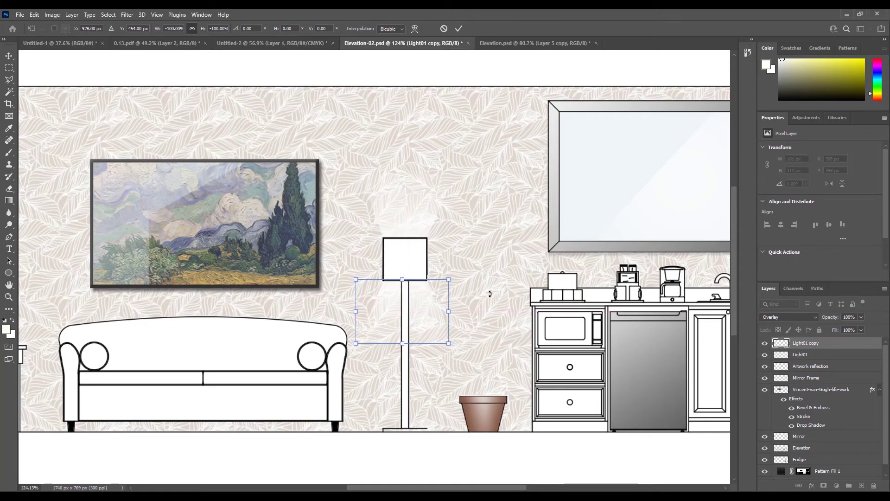
{"action": "key", "text": "Down"}
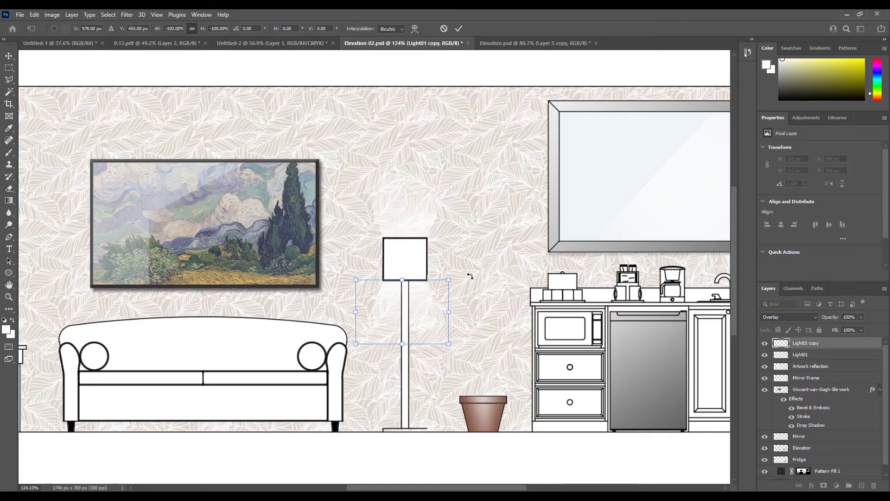
{"action": "left_click", "coordinate": [458, 29]}
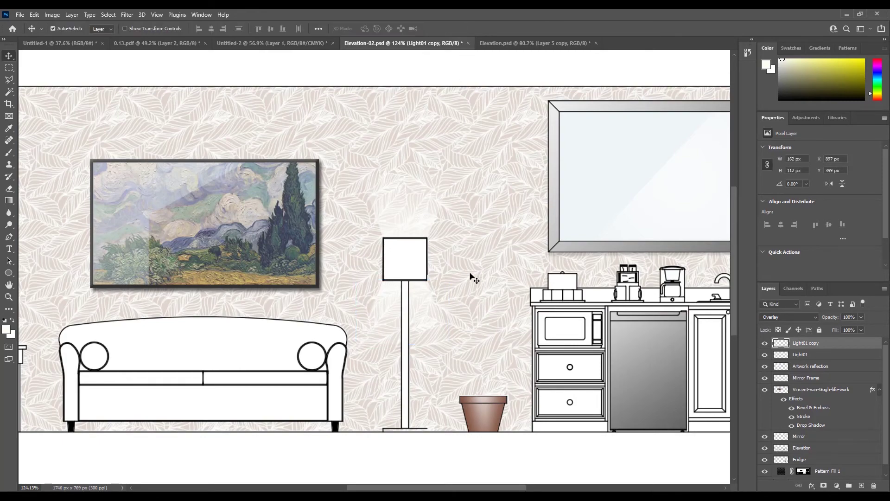
Add a new layer for the brush above the copied glow and name it Light 3
{"action": "scroll", "coordinate": [470, 274], "scroll_direction": "down", "scroll_amount": 6}
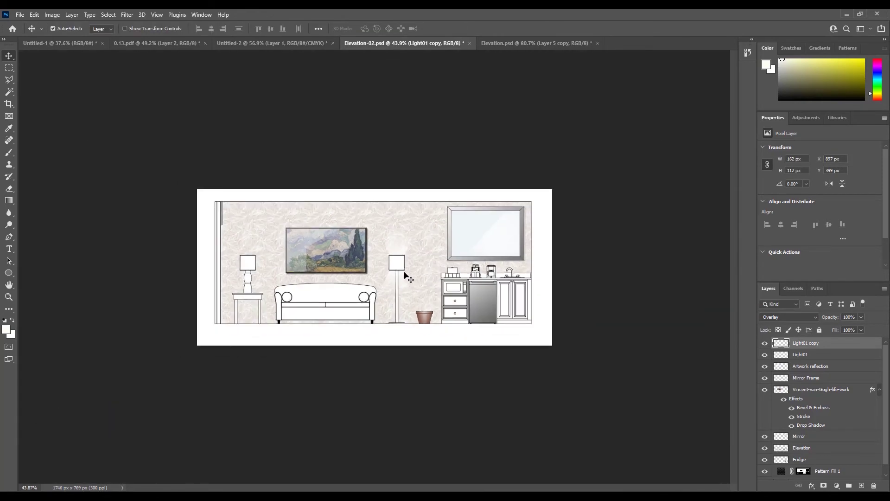
{"action": "scroll", "coordinate": [408, 278], "scroll_direction": "up", "scroll_amount": 5}
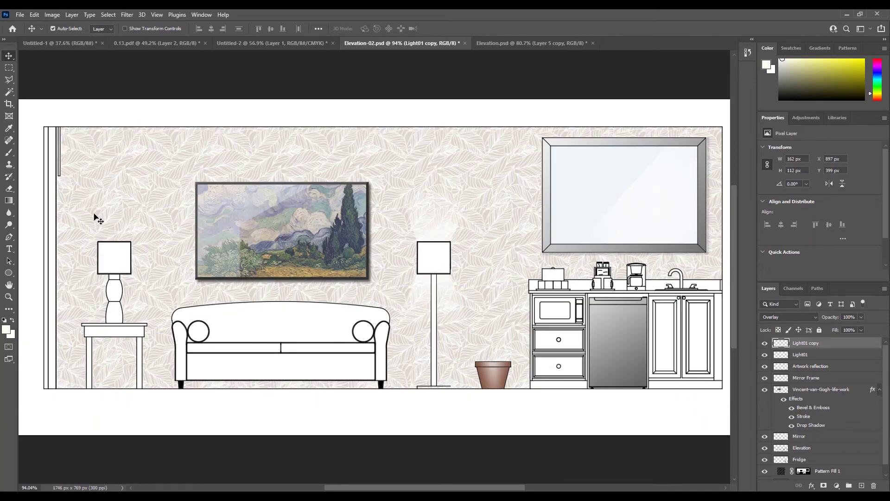
{"action": "scroll", "coordinate": [449, 259], "scroll_direction": "up", "scroll_amount": 2}
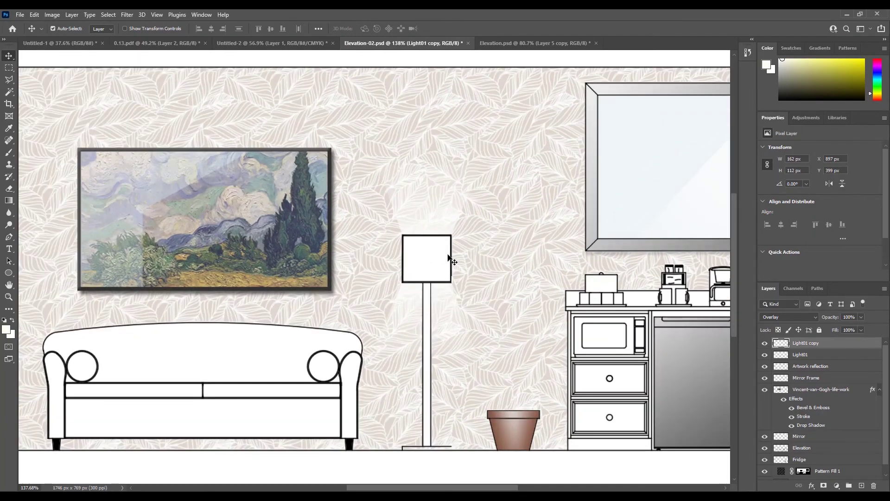
{"action": "scroll", "coordinate": [403, 259], "scroll_direction": "down", "scroll_amount": 1}
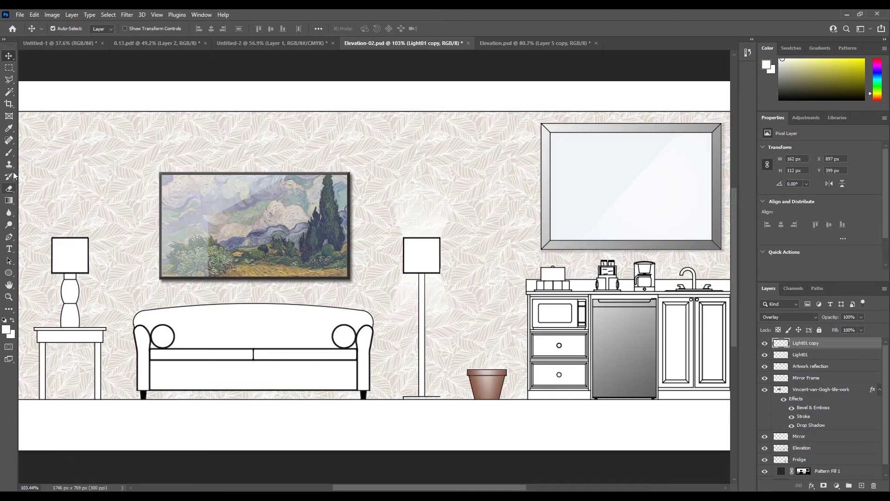
{"action": "left_click", "coordinate": [9, 152]}
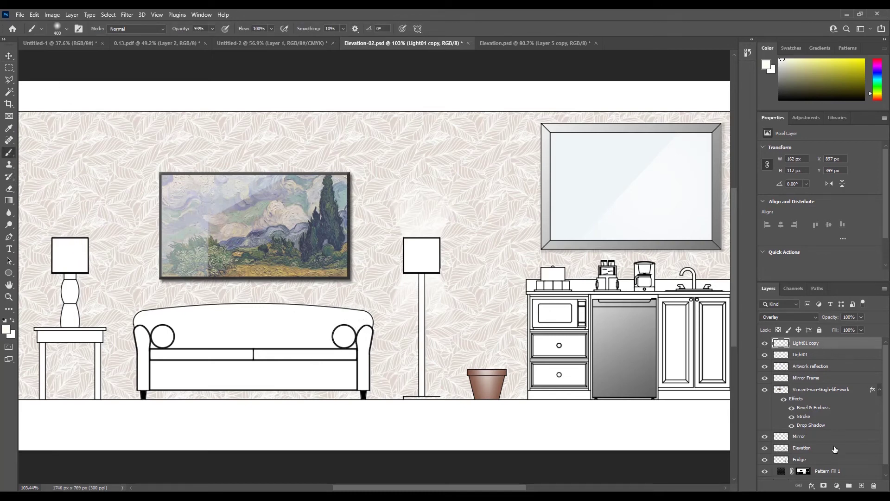
{"action": "left_click", "coordinate": [862, 485]}
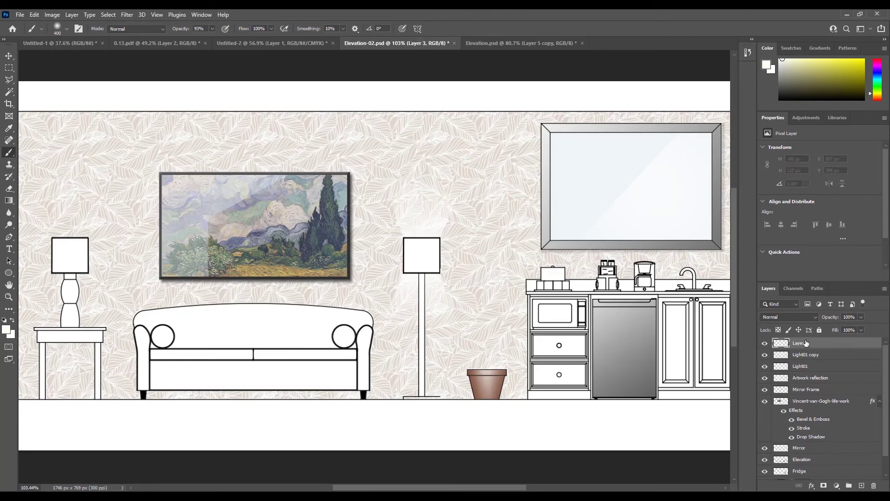
{"action": "double_click", "coordinate": [806, 342]}
{"action": "type", "text": "Light 3"}
{"action": "key", "text": "Return"}
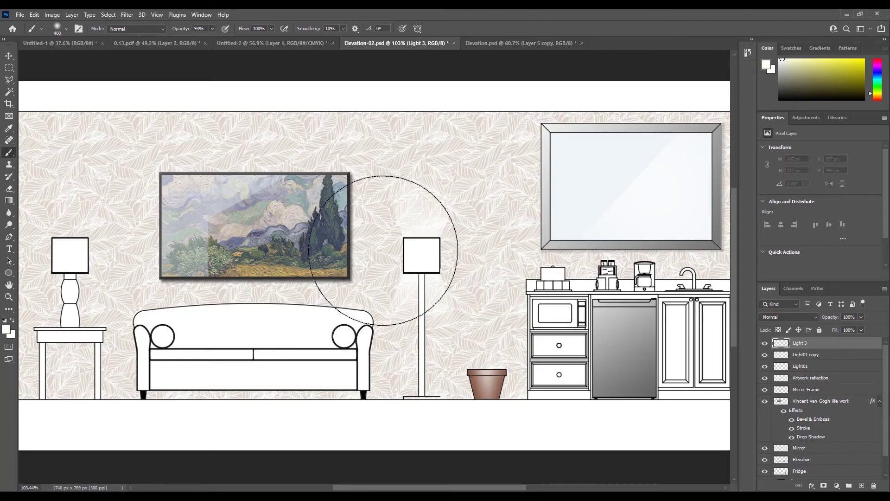
Try a 300 px brush dab centered on the floor lamp's shade, undo it, and repaint it at 65% brush opacity
{"action": "key", "text": "bracketleft"}
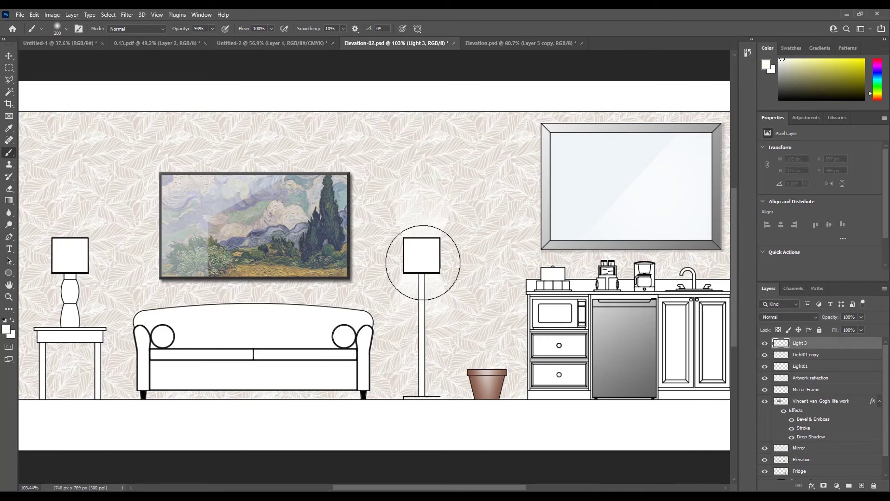
{"action": "key", "text": "bracketright"}
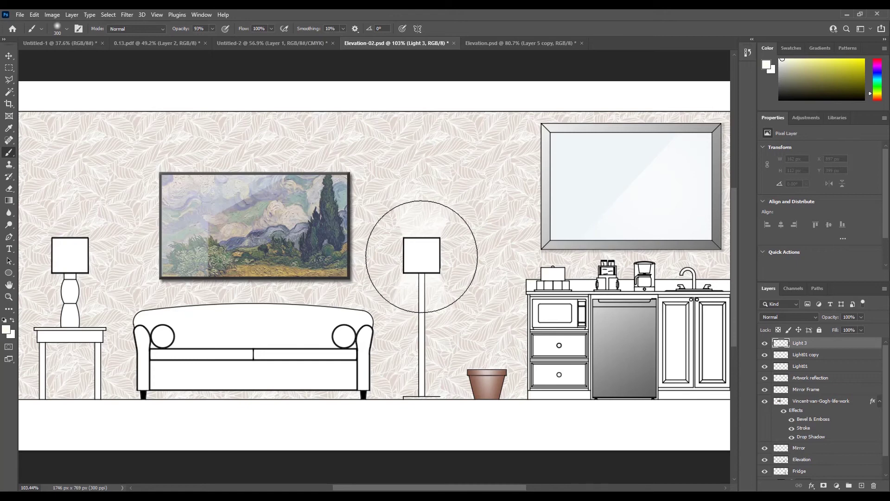
{"action": "left_click", "coordinate": [423, 256]}
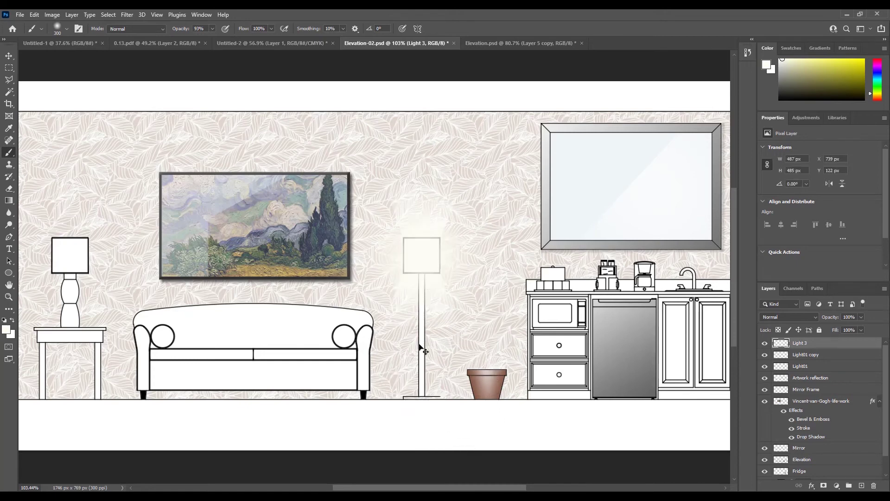
{"action": "key", "text": "ctrl+z"}
{"action": "left_click", "coordinate": [212, 28]}
{"action": "left_click_drag", "start_coordinate": [213, 39], "coordinate": [200, 38]}
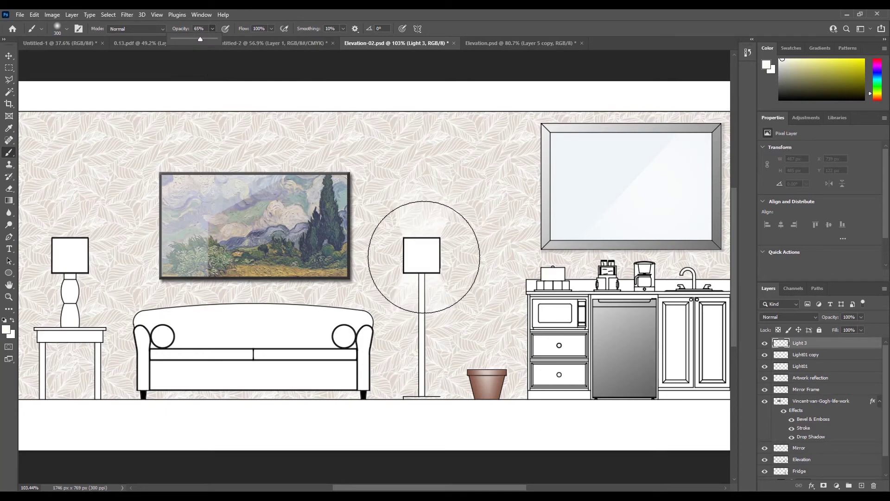
{"action": "left_click", "coordinate": [421, 251]}
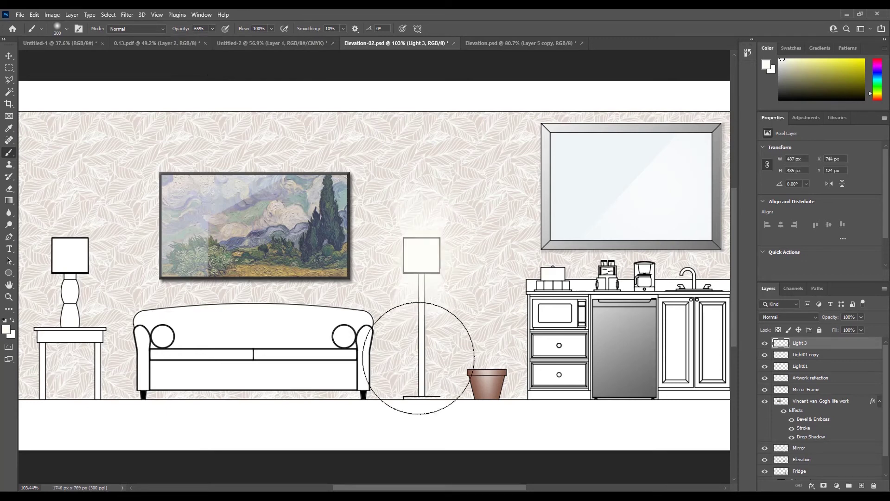
Set the Light 3 layer to 76% opacity and Overlay blending, and toggle its visibility to compare the floor lamp's glow
{"action": "left_click", "coordinate": [861, 319]}
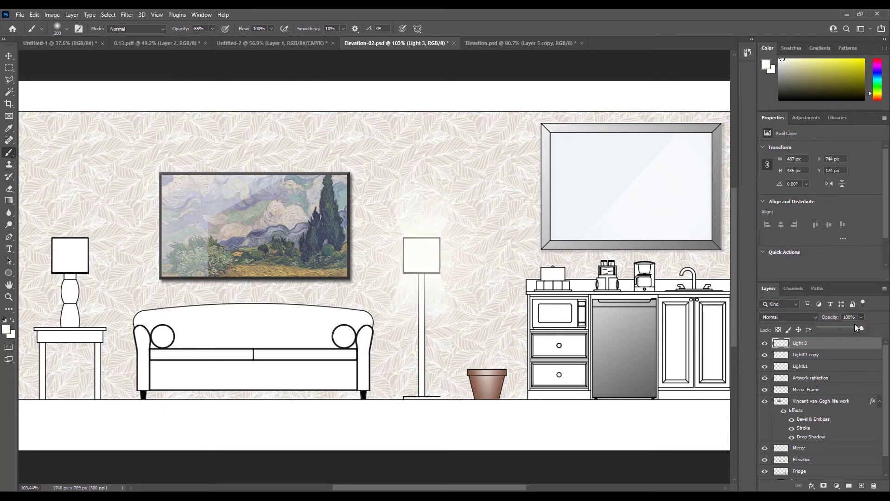
{"action": "left_click", "coordinate": [808, 315]}
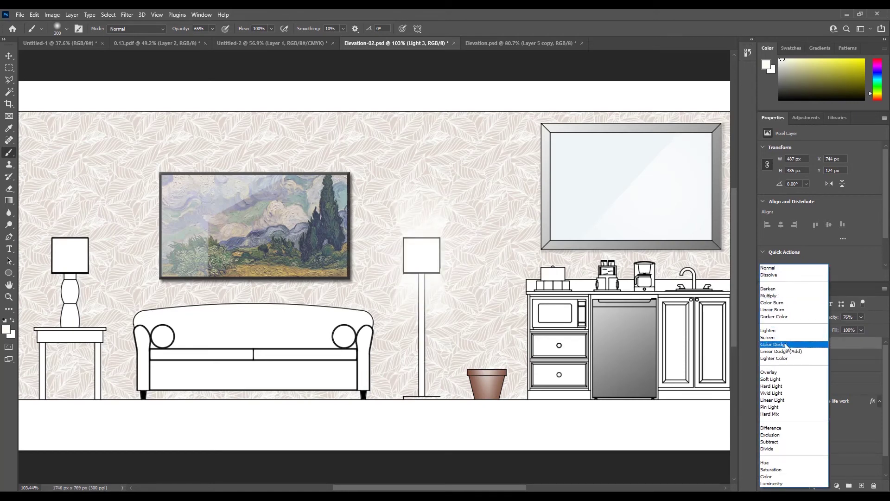
{"action": "left_click", "coordinate": [779, 374]}
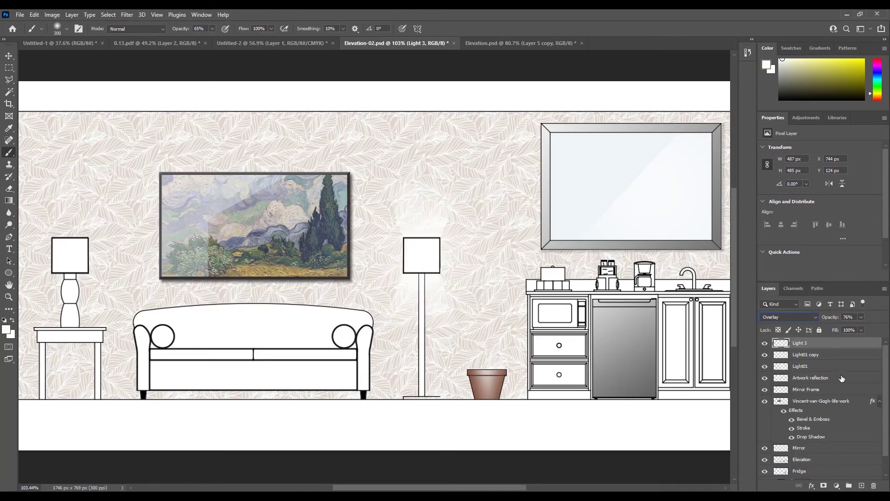
{"action": "left_click", "coordinate": [765, 343]}
{"action": "left_click", "coordinate": [765, 344]}
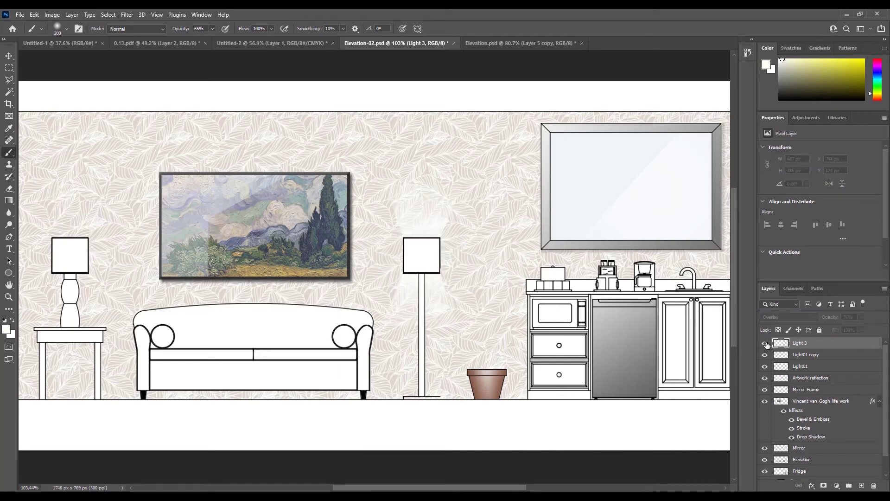
{"action": "left_click", "coordinate": [765, 343]}
{"action": "left_click", "coordinate": [766, 343]}
Undo the last visibility changes of the Light 3 layer
{"action": "left_click", "coordinate": [9, 56]}
{"action": "key", "text": "ctrl+z"}
{"action": "key", "text": "ctrl+z"}
{"action": "key", "text": "ctrl+z"}
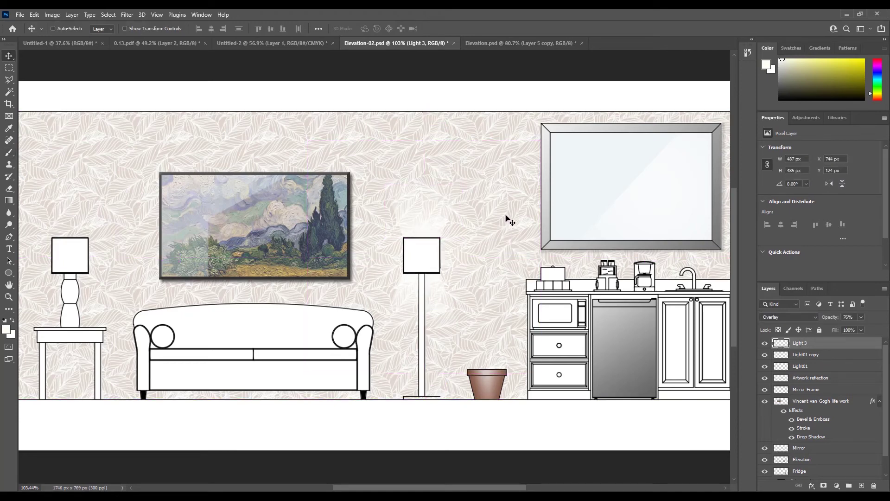
{"action": "key", "text": "ctrl+z"}
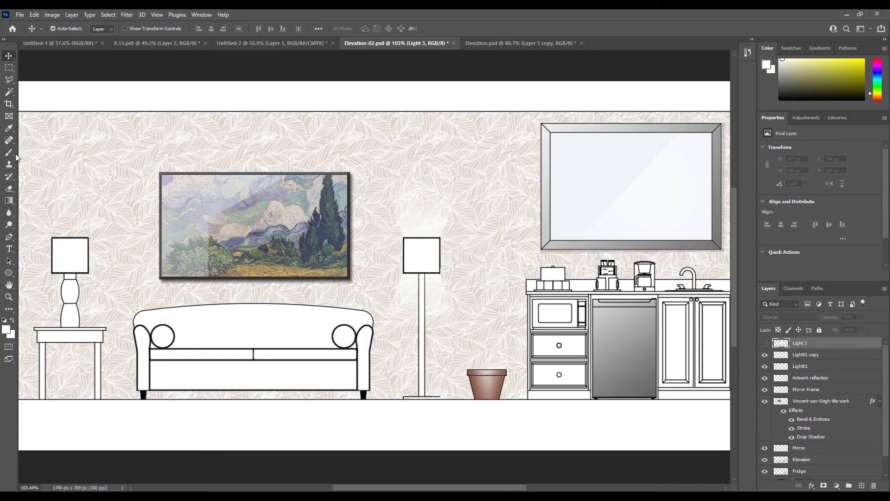
Show the Light 3 layer and paint a 250 px pale yellow brush glow at 65% opacity centered on the floor lamp's shade
{"action": "left_click", "coordinate": [9, 152]}
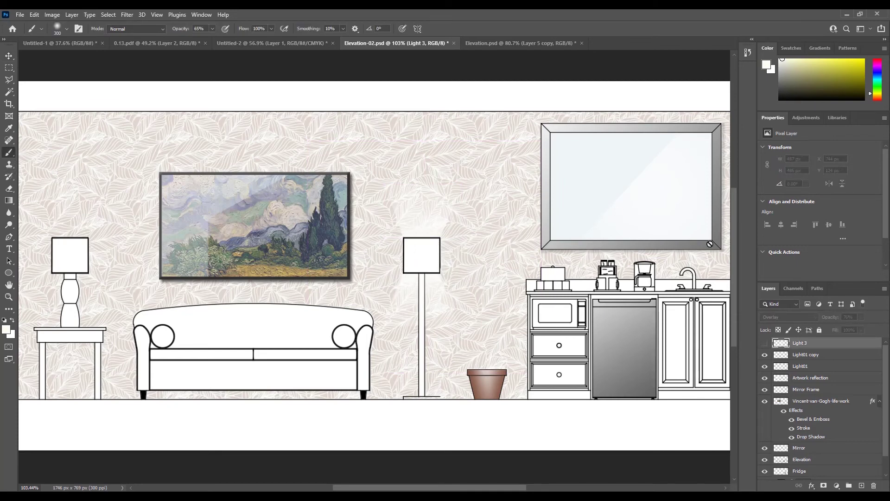
{"action": "left_click", "coordinate": [765, 343]}
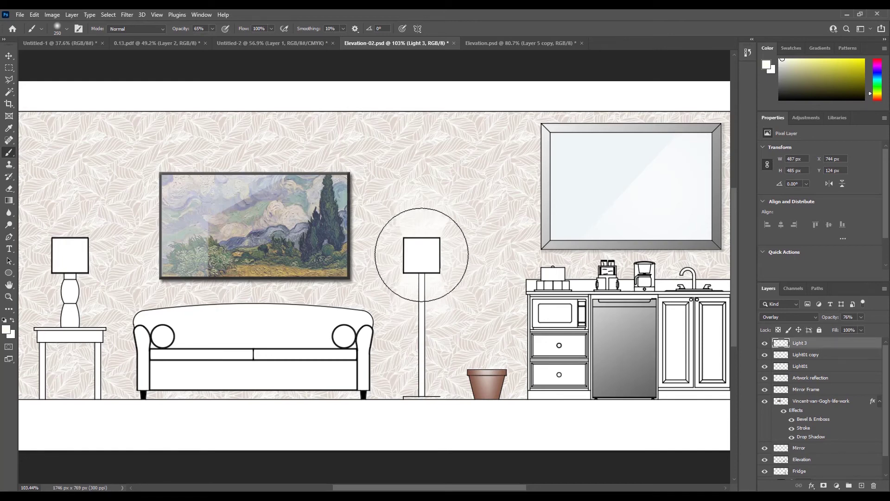
{"action": "left_click", "coordinate": [6, 329]}
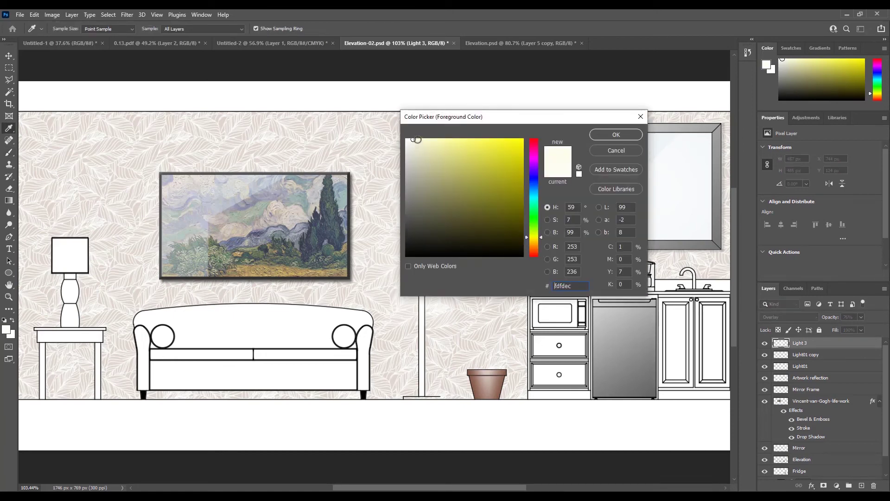
{"action": "left_click", "coordinate": [415, 139]}
{"action": "left_click", "coordinate": [609, 138]}
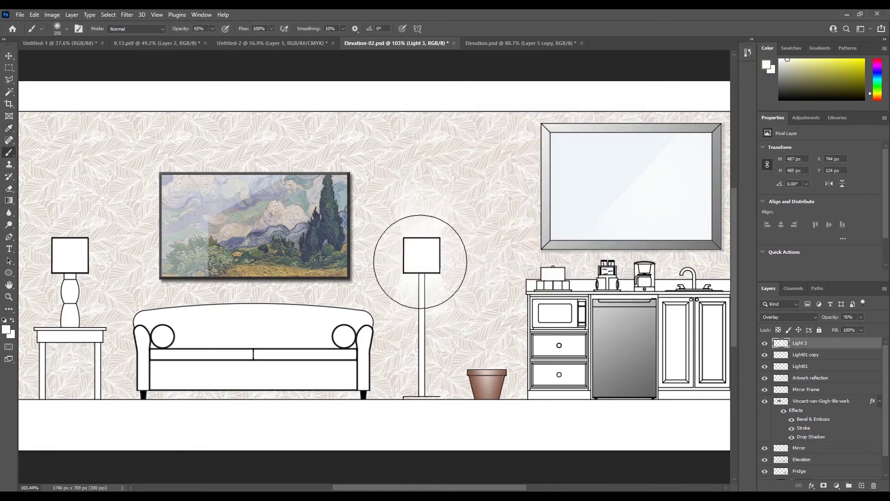
{"action": "left_click", "coordinate": [420, 262]}
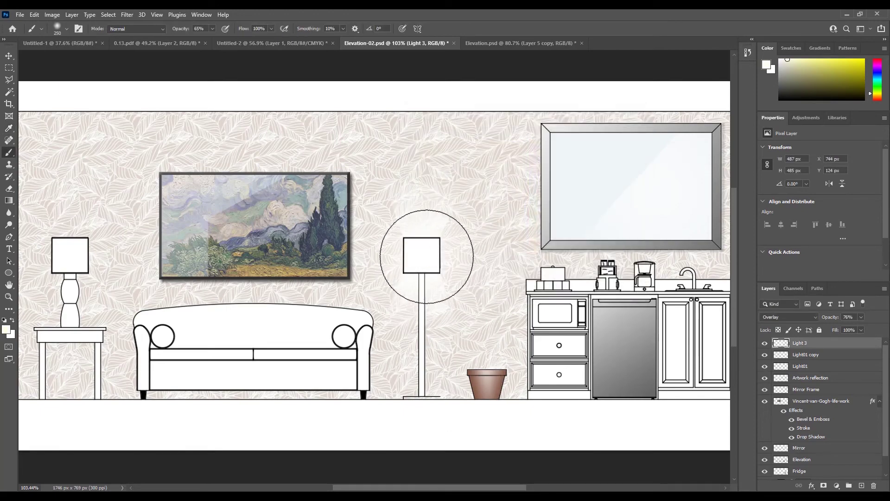
{"action": "left_click", "coordinate": [426, 257]}
Examine the floor lamp's glow against the wallpaper, both close up and across the whole elevation
{"action": "scroll", "coordinate": [459, 311], "scroll_direction": "down", "scroll_amount": 5}
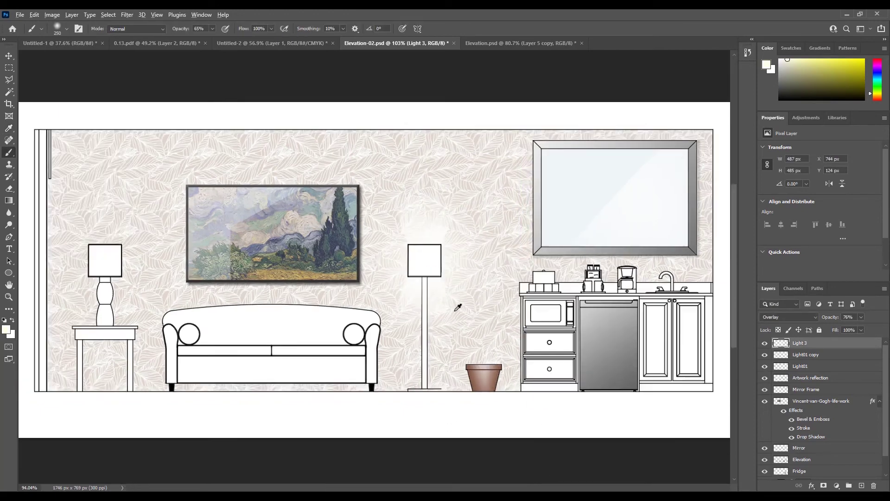
{"action": "scroll", "coordinate": [427, 278], "scroll_direction": "up", "scroll_amount": 5}
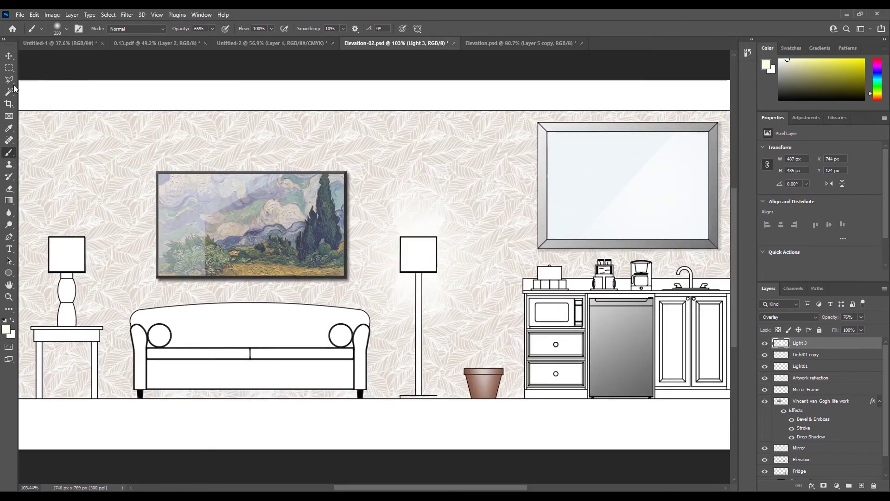
{"action": "left_click", "coordinate": [8, 68]}
{"action": "scroll", "coordinate": [456, 228], "scroll_direction": "down", "scroll_amount": 5}
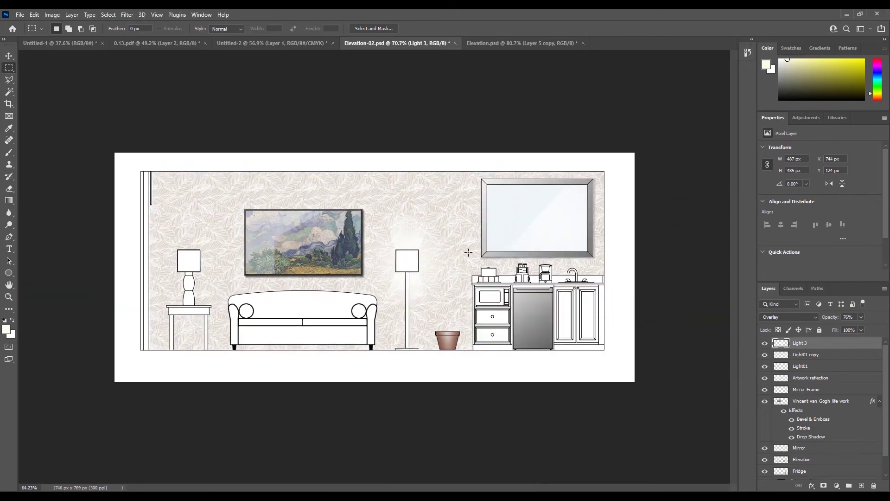
{"action": "scroll", "coordinate": [407, 262], "scroll_direction": "up", "scroll_amount": 5}
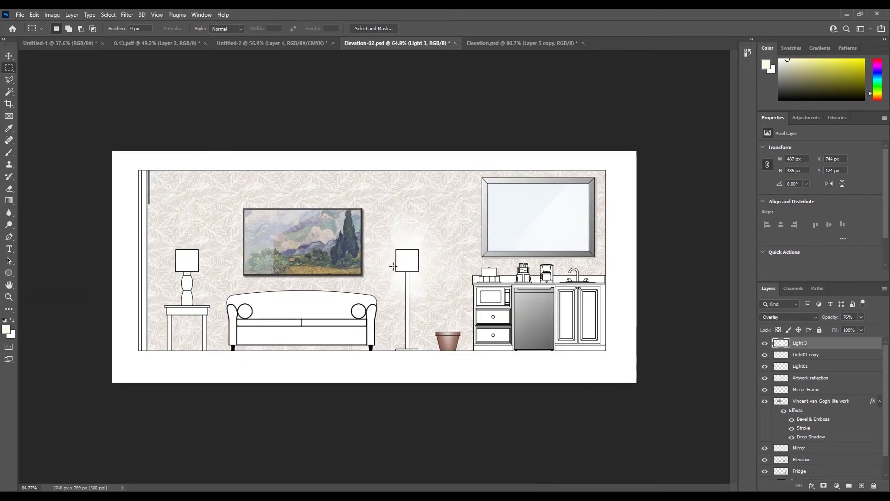
{"action": "scroll", "coordinate": [407, 259], "scroll_direction": "up", "scroll_amount": 1}
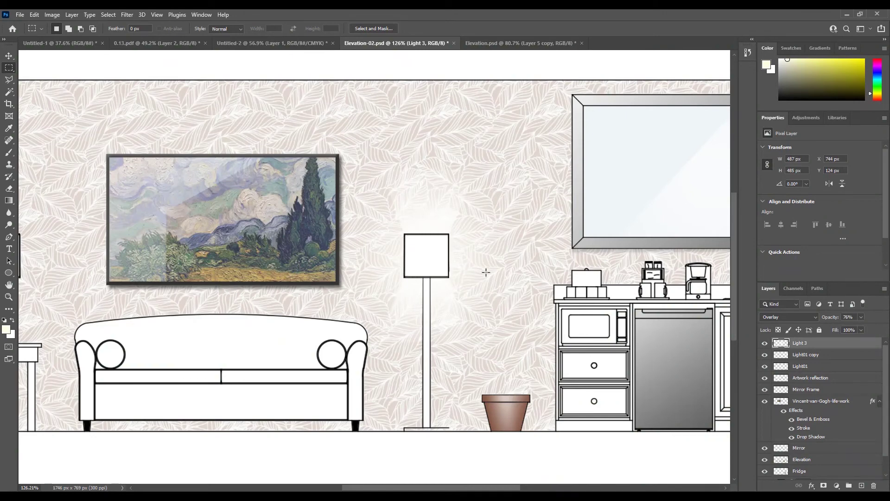
{"action": "scroll", "coordinate": [490, 269], "scroll_direction": "down", "scroll_amount": 3}
{"action": "scroll", "coordinate": [438, 276], "scroll_direction": "up", "scroll_amount": 2}
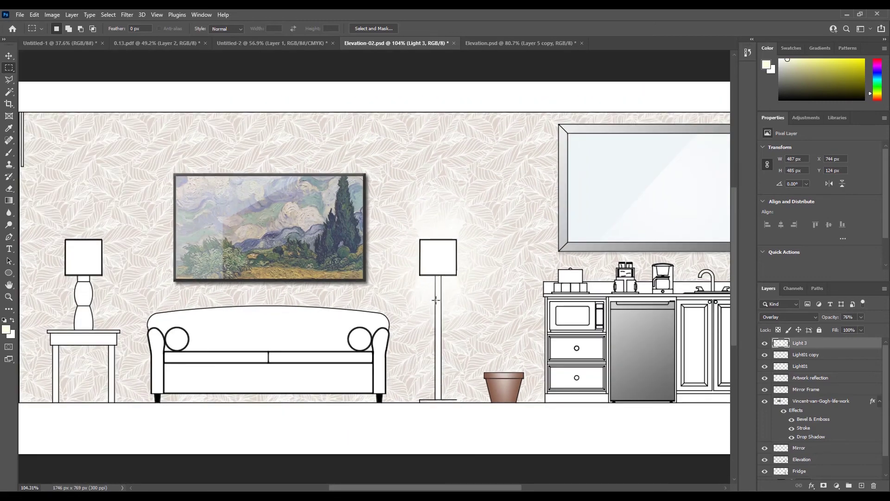
{"action": "scroll", "coordinate": [503, 308], "scroll_direction": "down", "scroll_amount": 2}
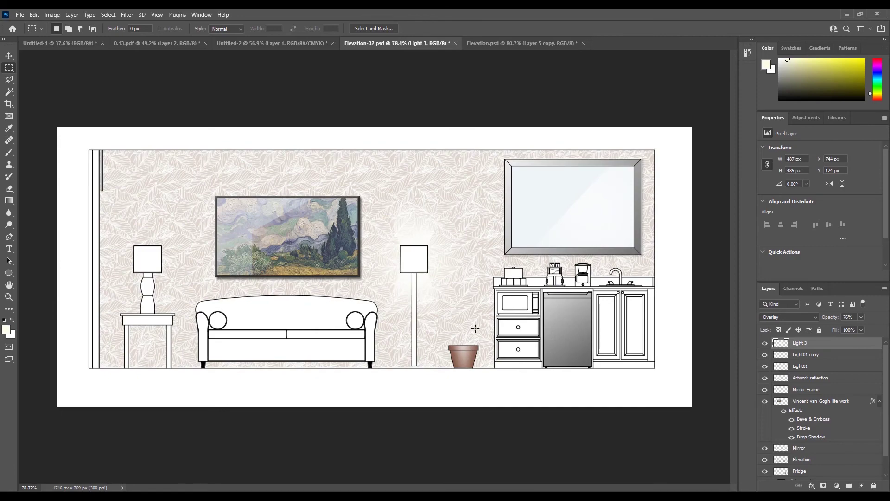
{"action": "scroll", "coordinate": [473, 324], "scroll_direction": "up", "scroll_amount": 2}
{"action": "scroll", "coordinate": [503, 349], "scroll_direction": "up", "scroll_amount": 1}
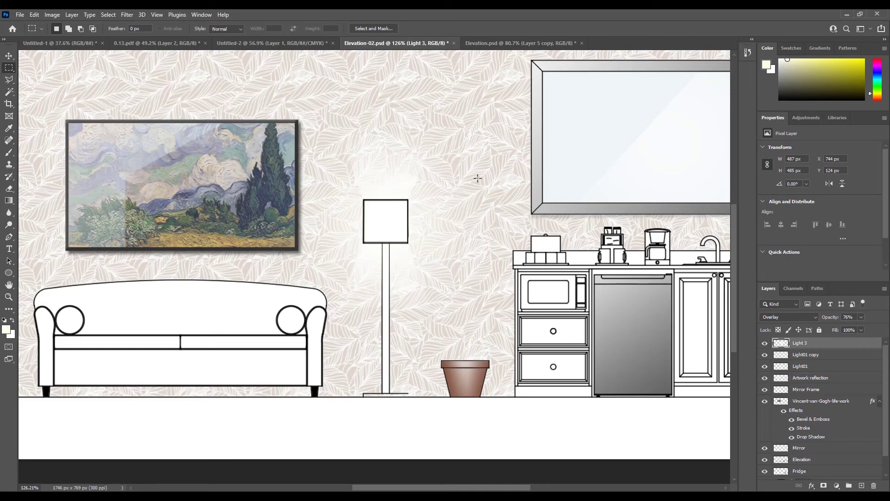
Compare the glow with the reference in Elevation.psd, return to Elevation-02.psd, and hide the Light 3 layer
{"action": "left_click", "coordinate": [499, 44]}
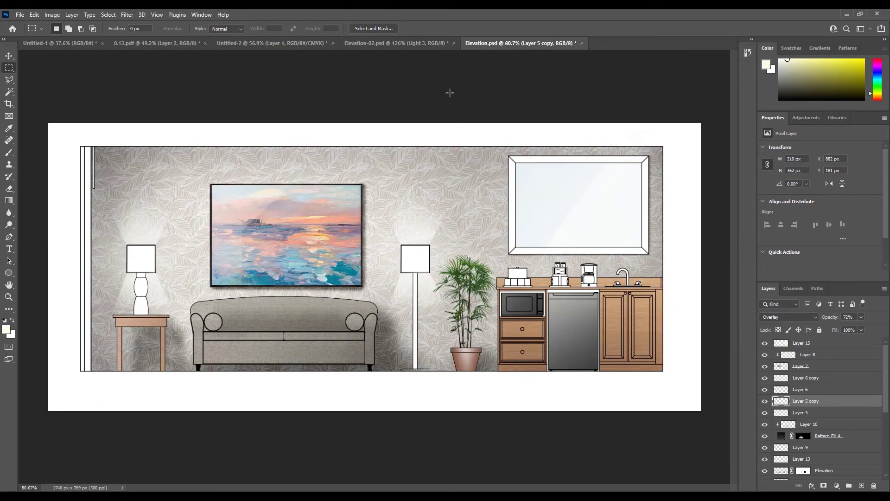
{"action": "left_click", "coordinate": [427, 46]}
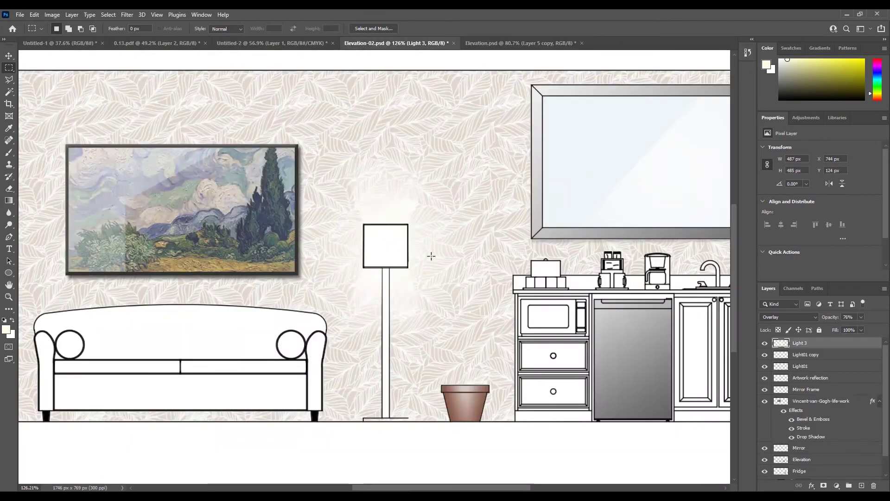
{"action": "key", "text": "ctrl+0"}
{"action": "left_click", "coordinate": [765, 343]}
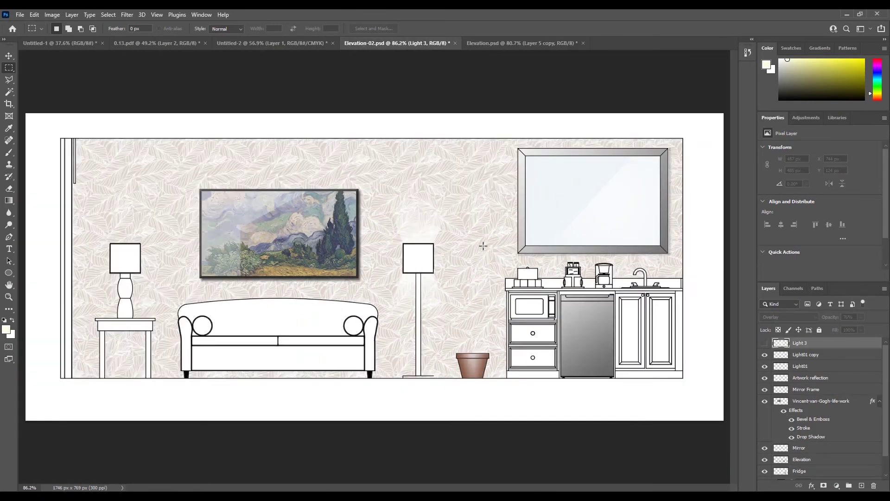
{"action": "scroll", "coordinate": [483, 247], "scroll_direction": "down", "scroll_amount": 2}
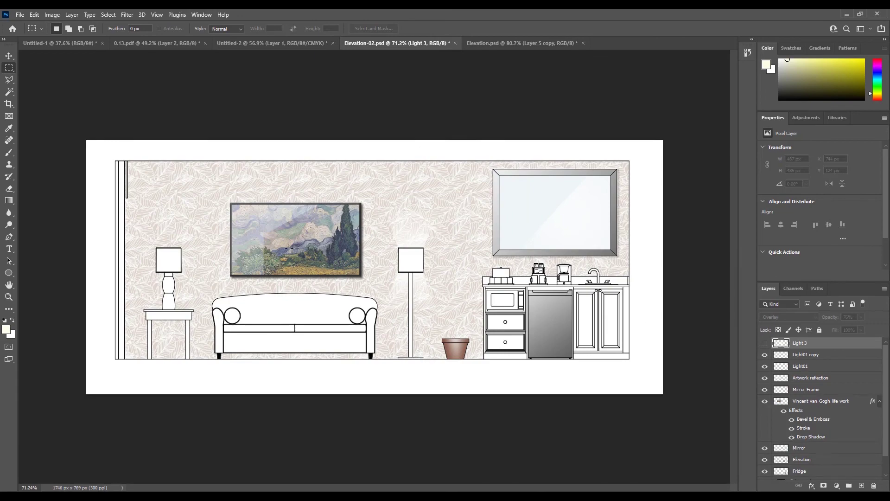
{"action": "scroll", "coordinate": [127, 229], "scroll_direction": "up", "scroll_amount": 2}
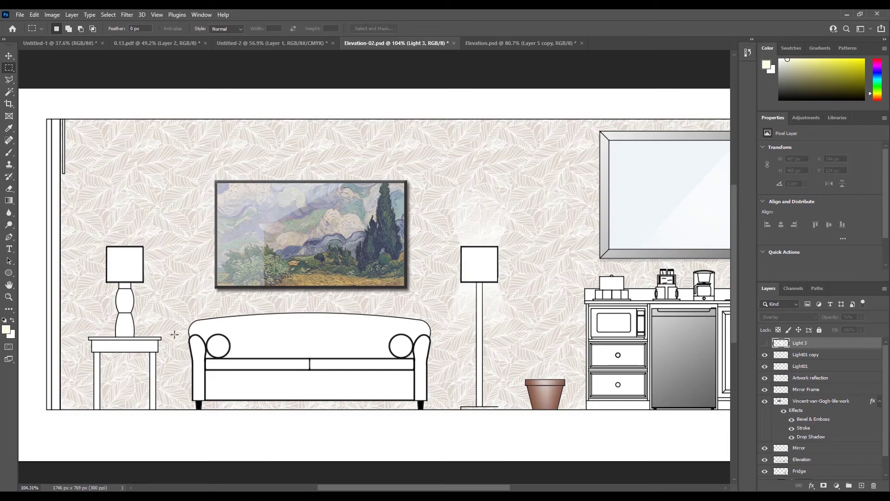
Review the lamp glows and wall shading in Elevation.psd, and return to Elevation-02.psd
{"action": "left_click", "coordinate": [494, 43]}
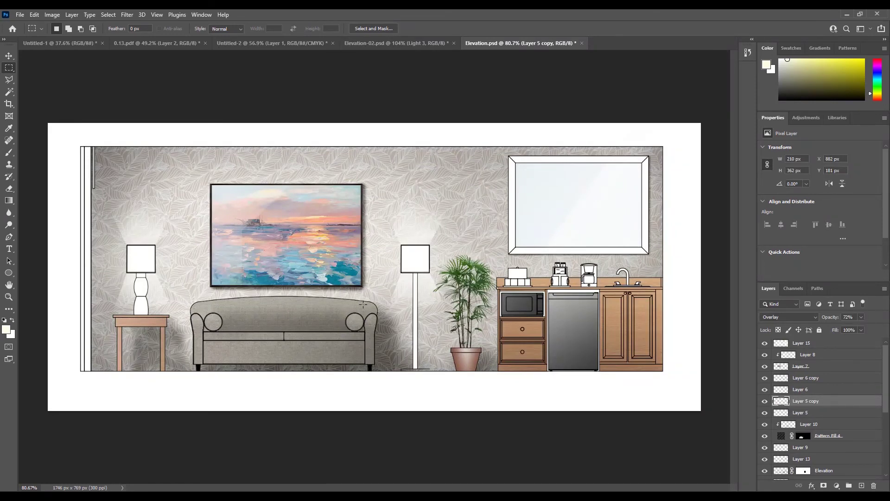
{"action": "scroll", "coordinate": [243, 314], "scroll_direction": "up", "scroll_amount": 2}
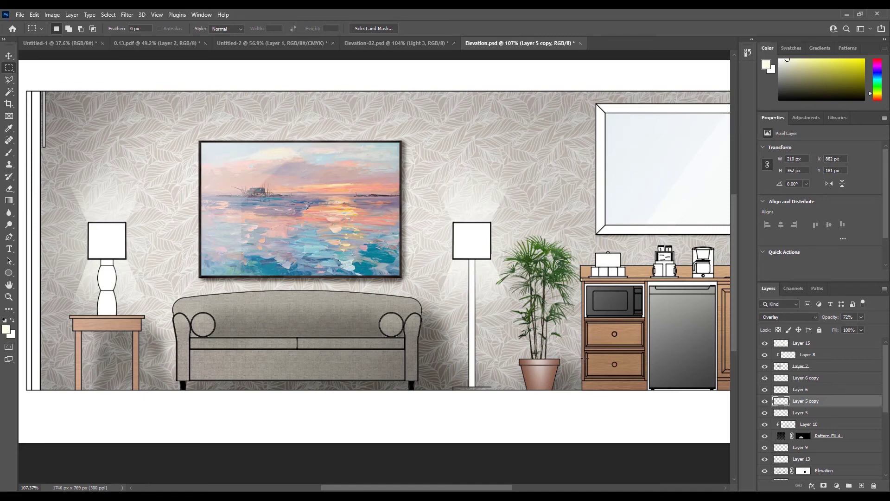
{"action": "scroll", "coordinate": [408, 327], "scroll_direction": "down", "scroll_amount": 3}
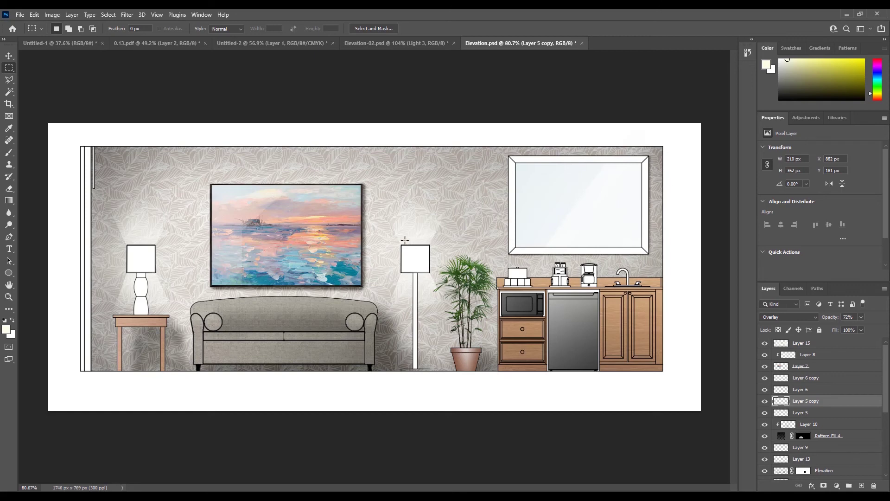
{"action": "left_click", "coordinate": [385, 44]}
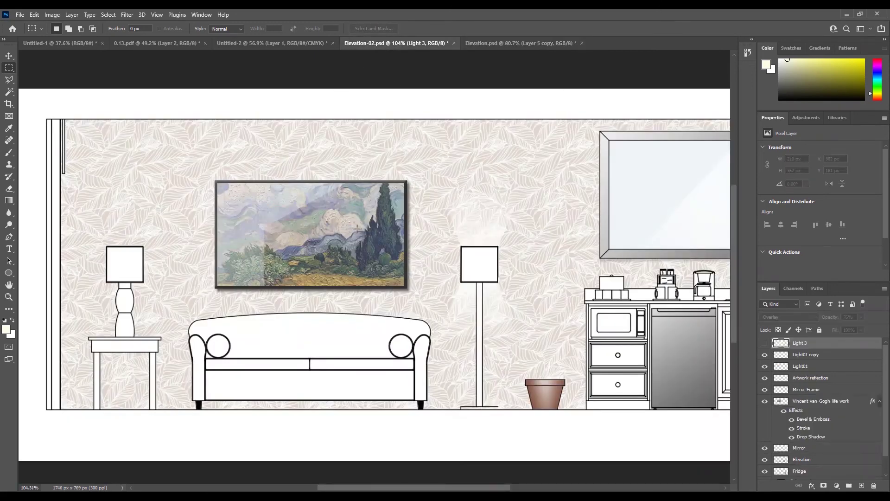
Identify the wallpaper layer Pattern Fill 1 by toggling its visibility, and add a new layer directly above it
{"action": "key", "text": "v"}
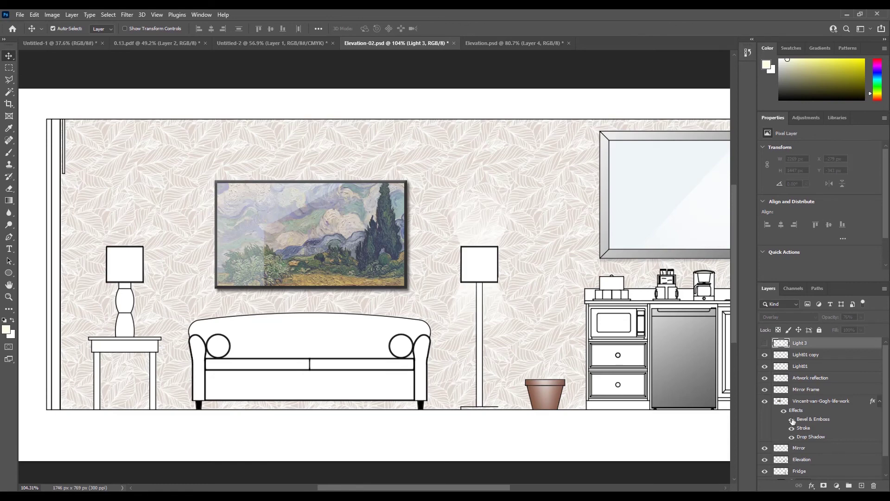
{"action": "scroll", "coordinate": [828, 400], "scroll_direction": "down", "scroll_amount": 1}
{"action": "scroll", "coordinate": [828, 400], "scroll_direction": "down", "scroll_amount": 1}
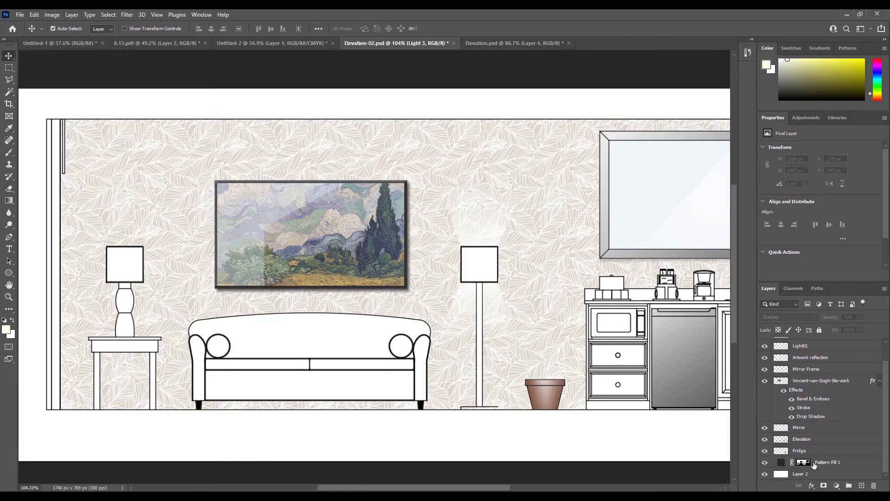
{"action": "left_click", "coordinate": [844, 464]}
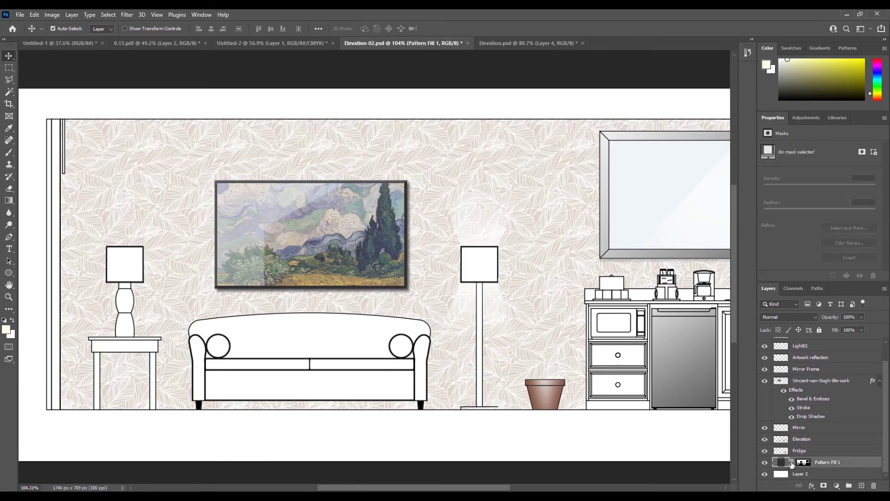
{"action": "left_click", "coordinate": [764, 463]}
{"action": "left_click", "coordinate": [764, 463]}
{"action": "left_click", "coordinate": [861, 485]}
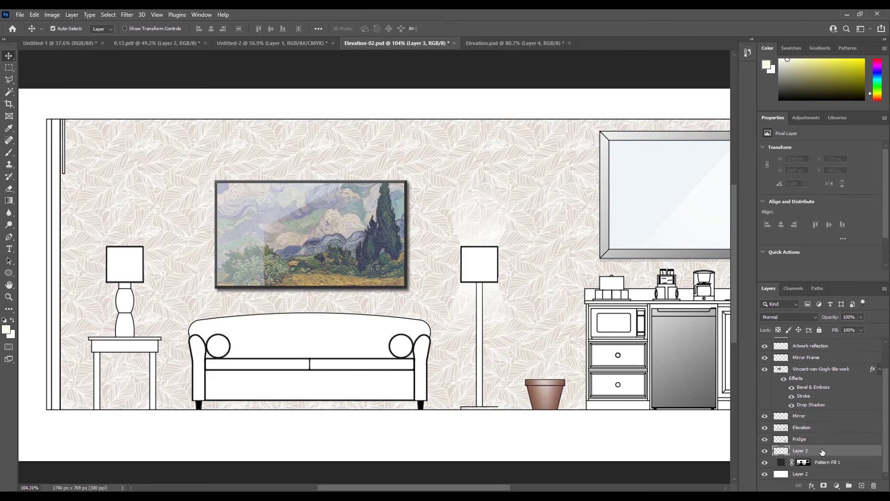
{"action": "right_click", "coordinate": [782, 452]}
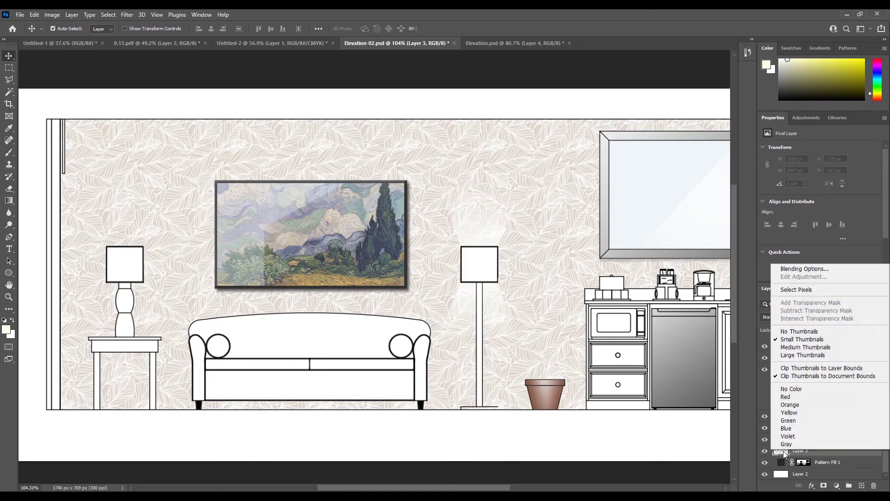
{"action": "right_click", "coordinate": [804, 451]}
{"action": "right_click", "coordinate": [805, 452]}
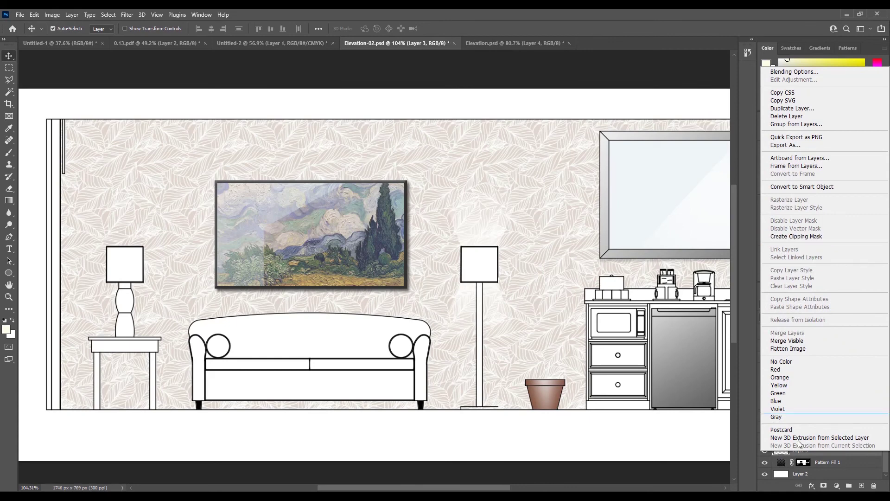
{"action": "left_click", "coordinate": [821, 459]}
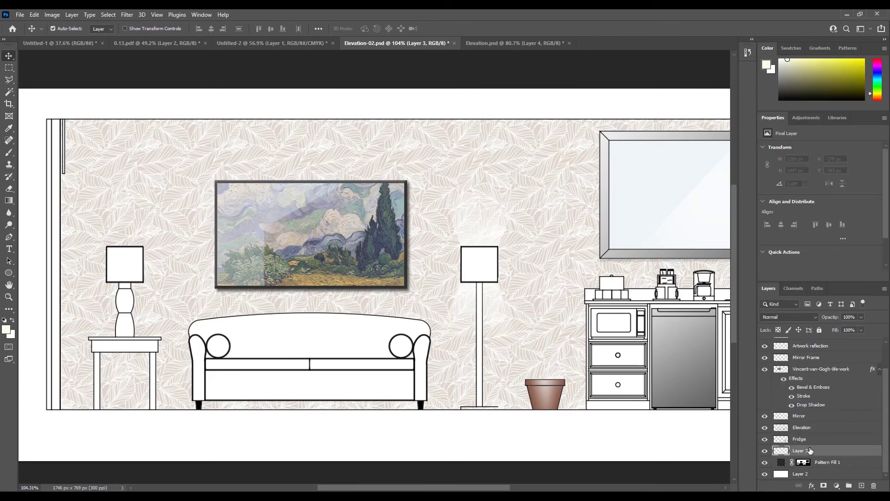
Rename the new layer above the wallpaper to Shadows and clip it to Pattern Fill 1
{"action": "double_click", "coordinate": [804, 450]}
{"action": "key", "text": "Return"}
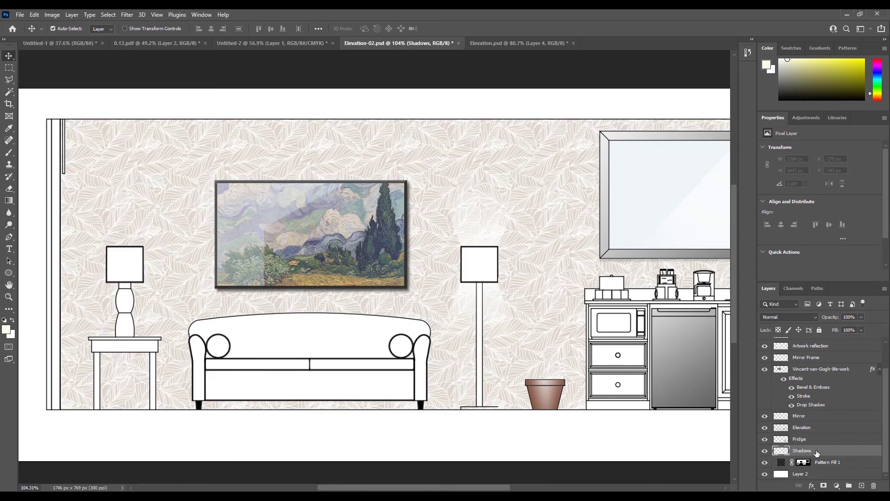
{"action": "right_click", "coordinate": [813, 451]}
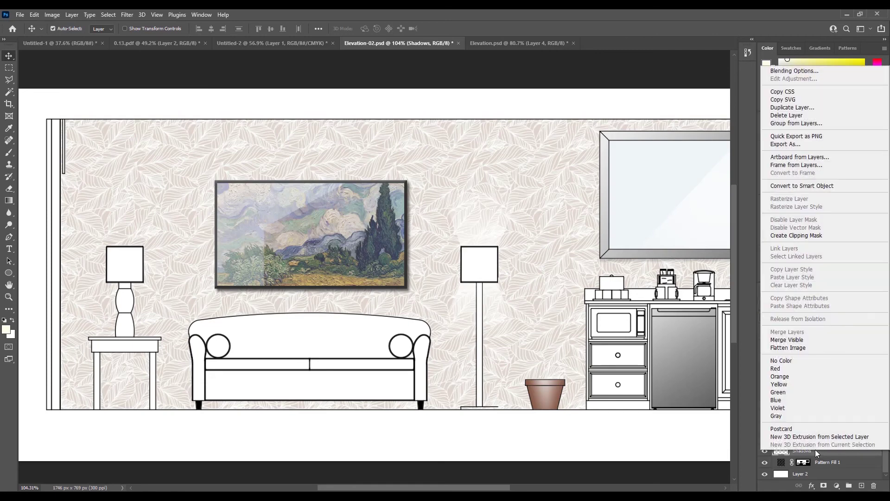
{"action": "left_click", "coordinate": [797, 235]}
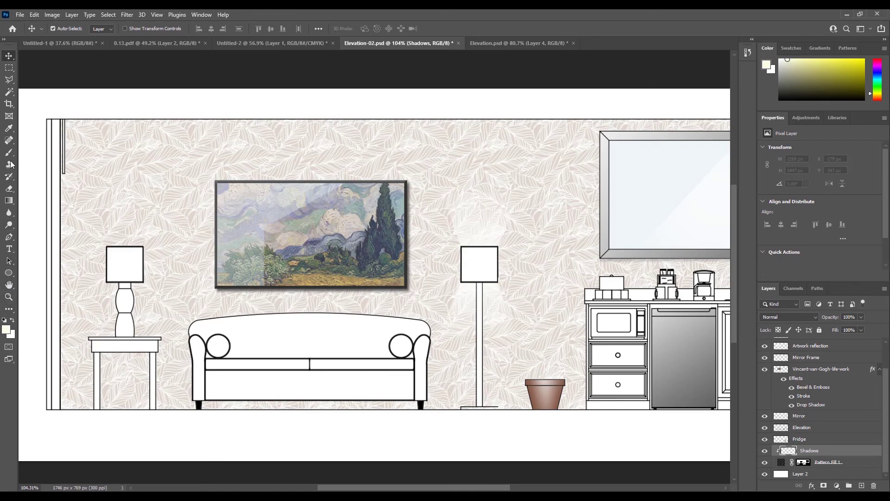
Try shading the wall around the table lamp, painting and sofa with dark grey #686868 and a 250 px brush at 65% opacity
{"action": "left_click", "coordinate": [6, 329]}
{"action": "left_click", "coordinate": [401, 220]}
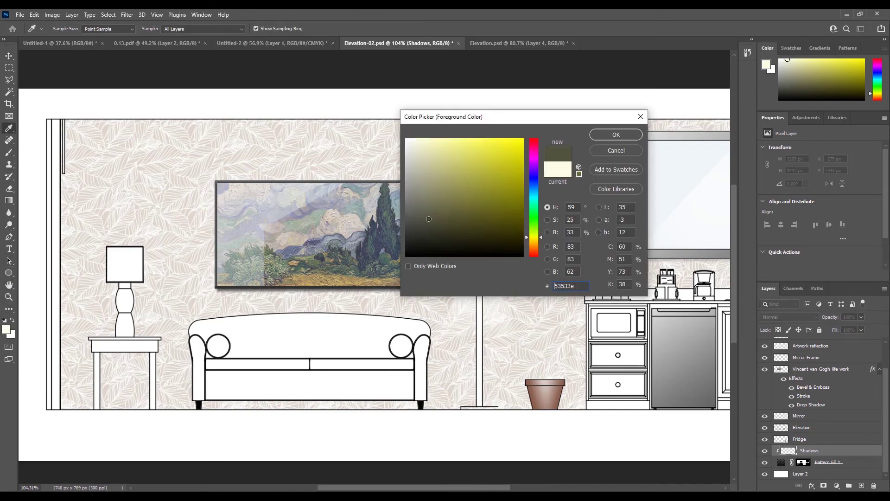
{"action": "left_click", "coordinate": [407, 209]}
{"action": "left_click", "coordinate": [601, 134]}
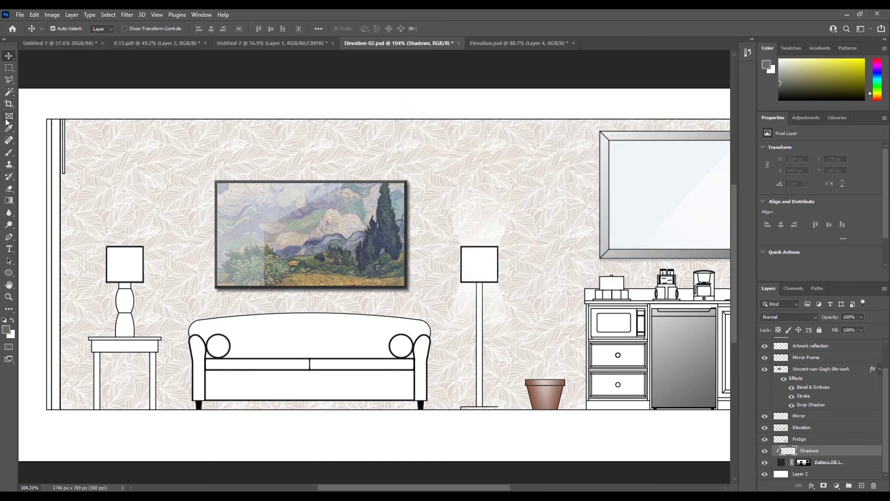
{"action": "left_click", "coordinate": [9, 152]}
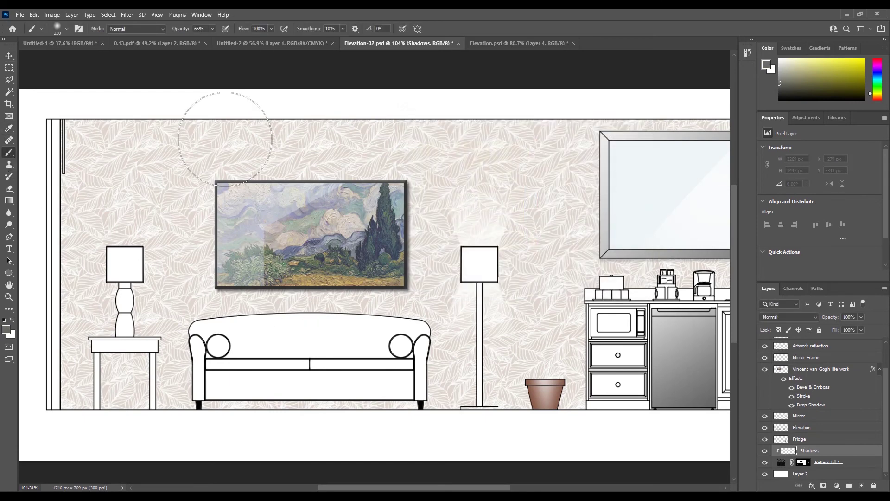
{"action": "mouse_move", "coordinate": [440, 316]}
{"action": "left_mouse_down"}
{"action": "mouse_move", "coordinate": [477, 262]}
{"action": "mouse_move", "coordinate": [159, 243]}
{"action": "mouse_move", "coordinate": [249, 388]}
{"action": "mouse_move", "coordinate": [156, 285]}
{"action": "mouse_move", "coordinate": [91, 258]}
{"action": "mouse_move", "coordinate": [124, 317]}
{"action": "left_mouse_up"}
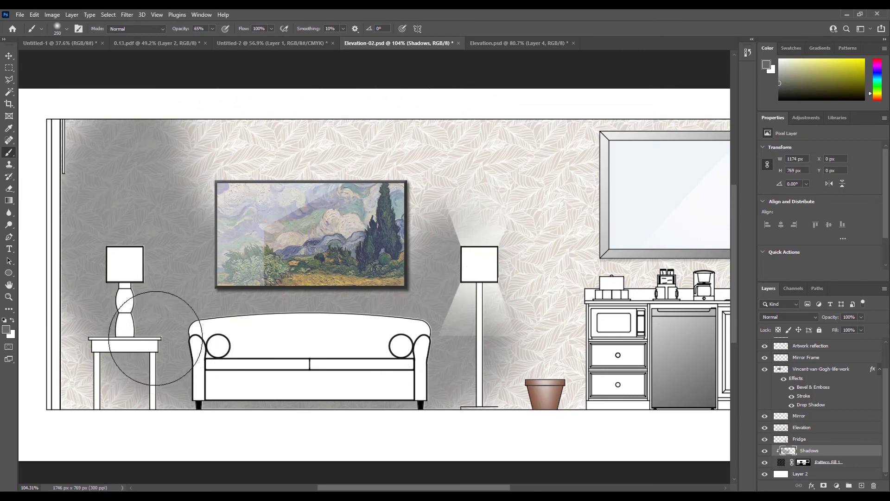
{"action": "key", "text": "ctrl+z"}
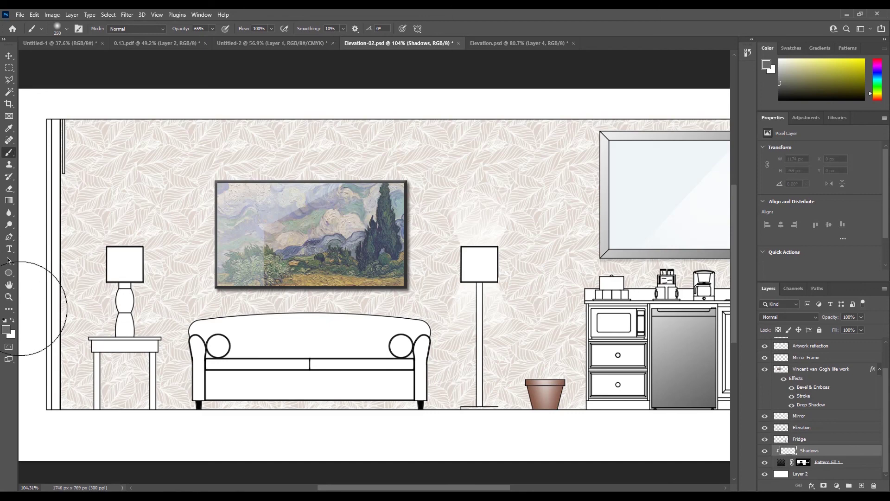
Change the foreground colour to a lighter neutral grey and set the brush to 125 px at 23% opacity
{"action": "left_click", "coordinate": [6, 330]}
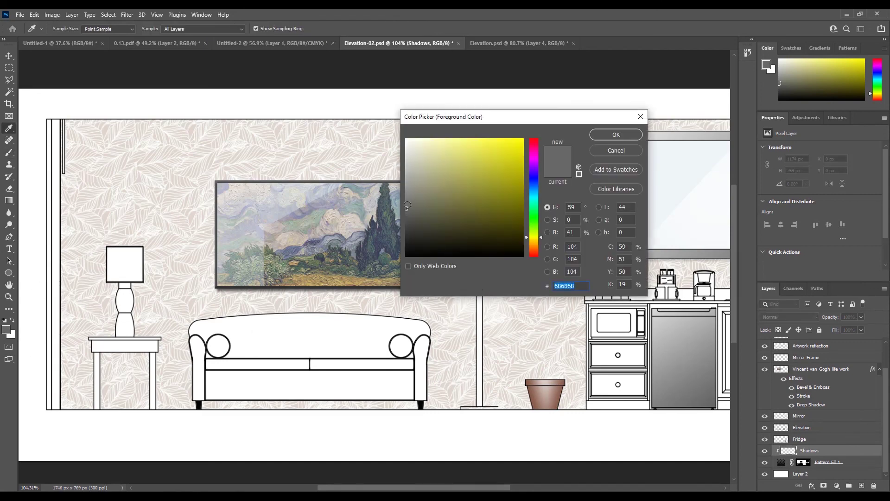
{"action": "left_click_drag", "start_coordinate": [407, 205], "coordinate": [404, 183]}
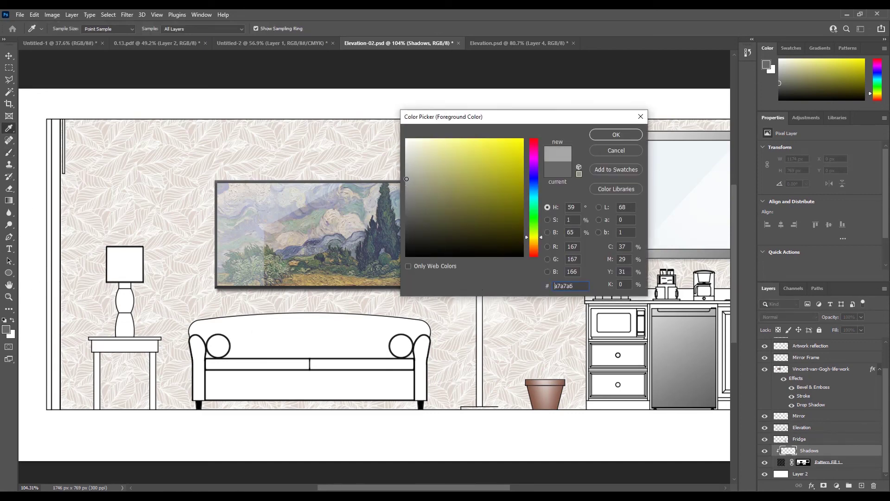
{"action": "left_click", "coordinate": [404, 177]}
{"action": "left_click", "coordinate": [616, 135]}
{"action": "key", "text": "b"}
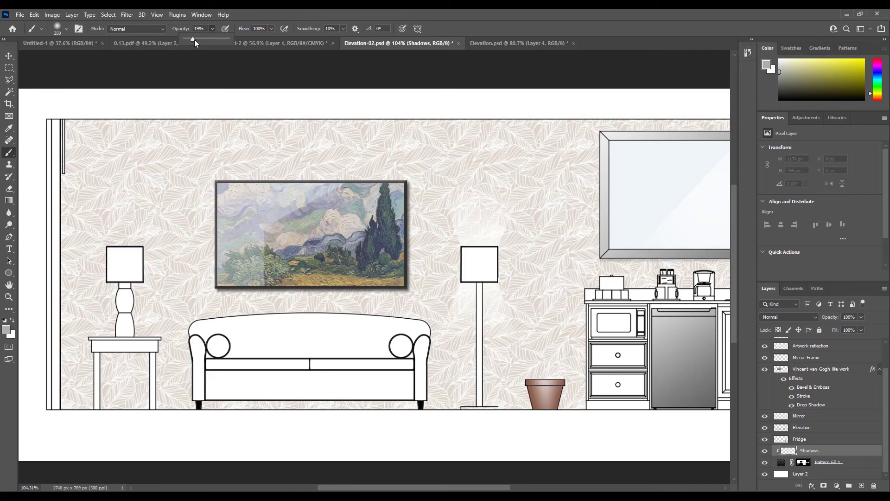
{"action": "left_click_drag", "start_coordinate": [194, 40], "coordinate": [195, 40]}
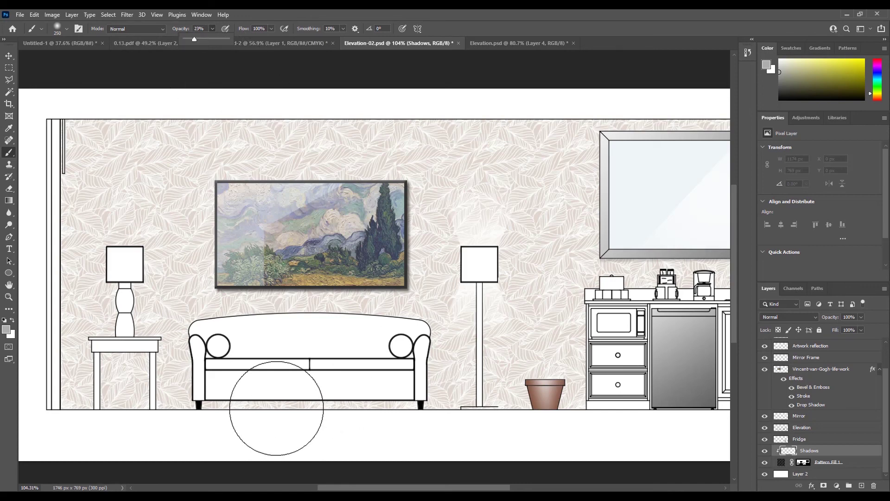
{"action": "key", "text": "bracketleft"}
{"action": "key", "text": "bracketleft"}
{"action": "key", "text": "bracketleft"}
{"action": "key", "text": "bracketleft"}
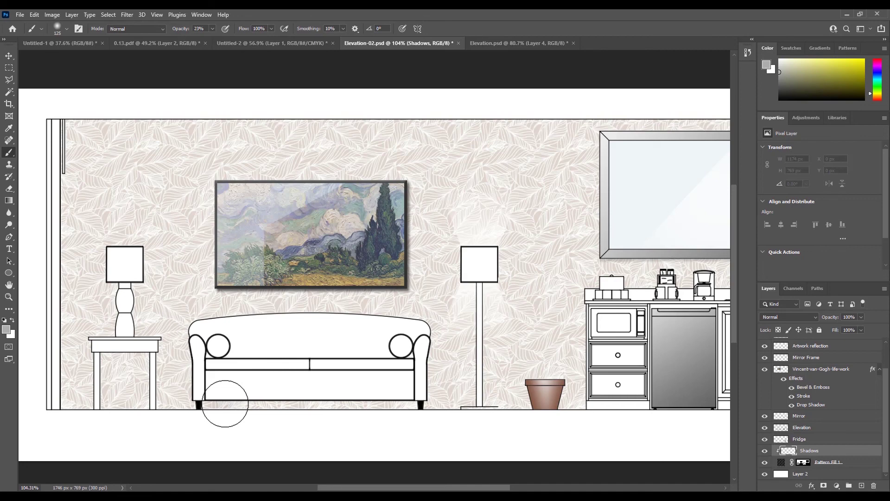
Paint a soft shadow on the wallpaper beneath the sofa and beside its right arm, with the brush at 50% opacity
{"action": "mouse_move", "coordinate": [225, 404]}
{"action": "left_mouse_down"}
{"action": "mouse_move", "coordinate": [364, 402]}
{"action": "mouse_move", "coordinate": [362, 413]}
{"action": "left_mouse_up"}
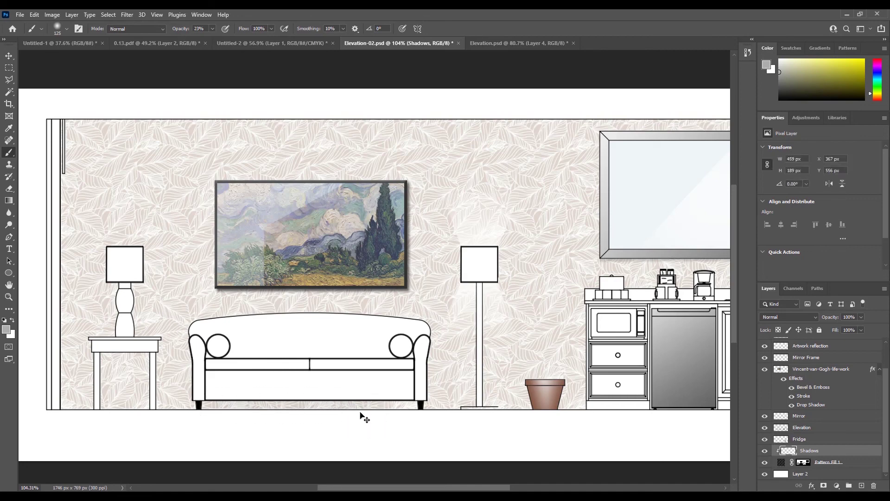
{"action": "key", "text": "ctrl+z"}
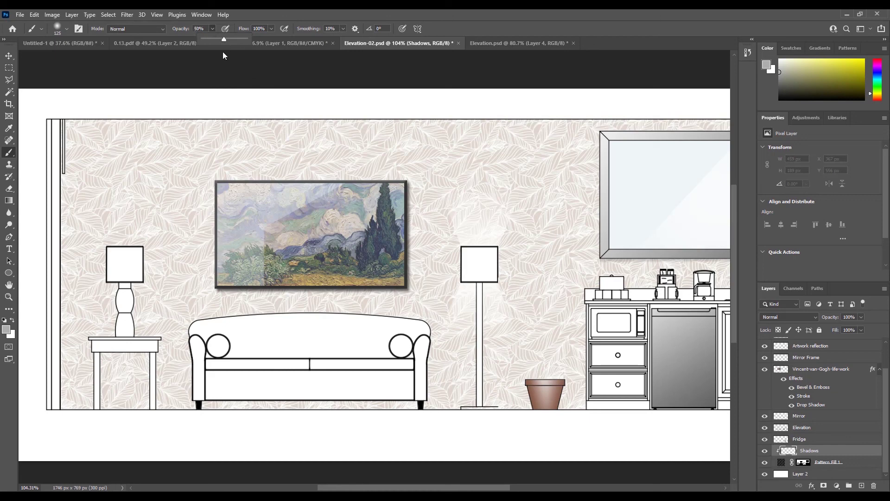
{"action": "left_click_drag", "start_coordinate": [224, 397], "coordinate": [396, 408]}
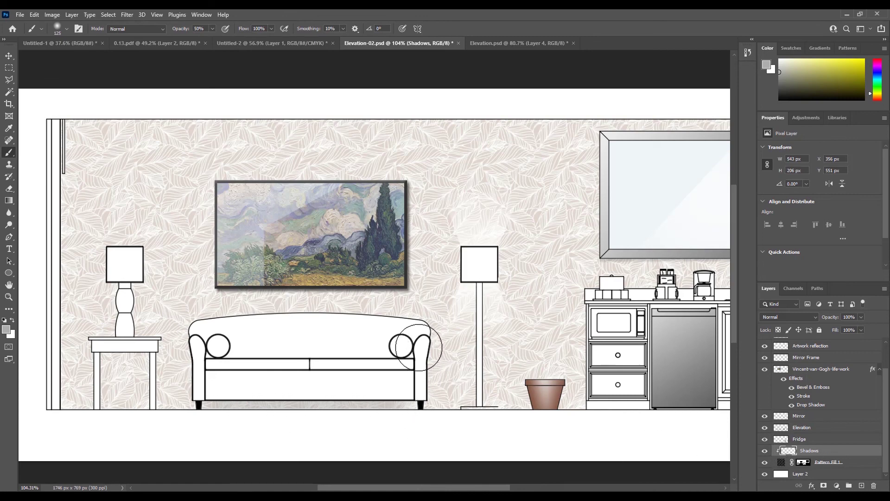
{"action": "left_click_drag", "start_coordinate": [418, 346], "coordinate": [442, 414]}
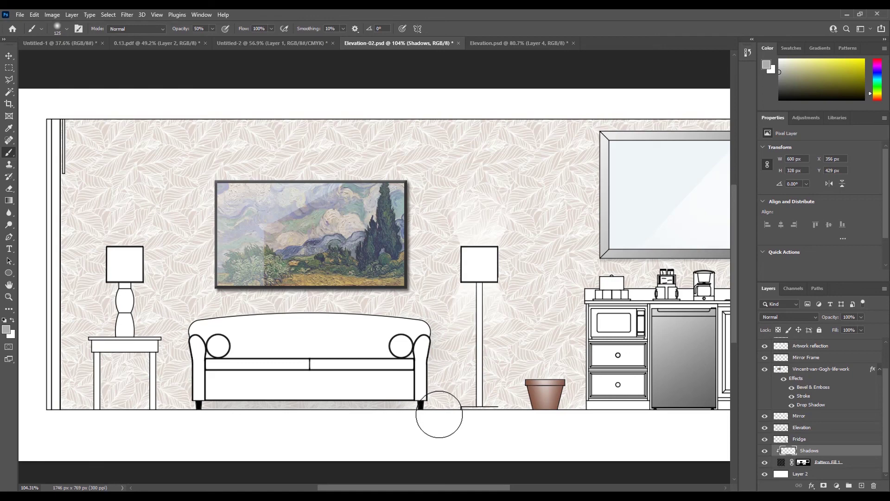
{"action": "left_click_drag", "start_coordinate": [442, 414], "coordinate": [436, 357]}
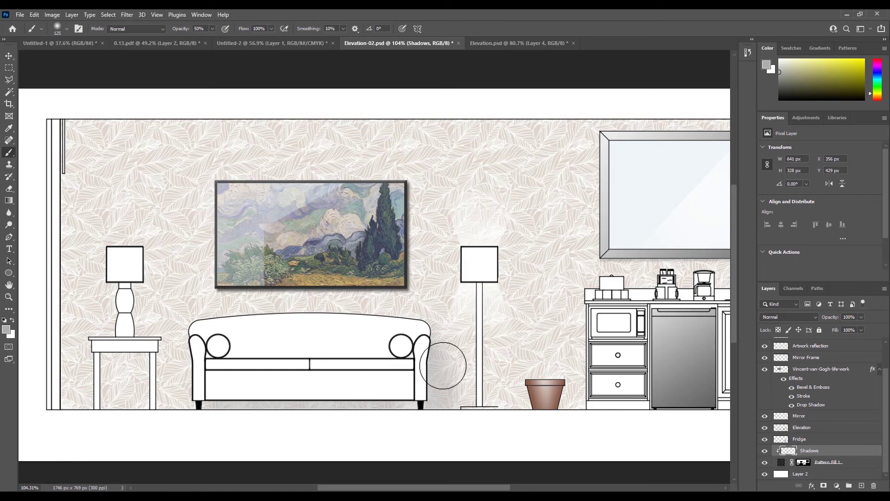
Set the Shadows layer's blend mode to Linear Burn and deepen the shadow beneath the sofa
{"action": "left_click", "coordinate": [814, 319]}
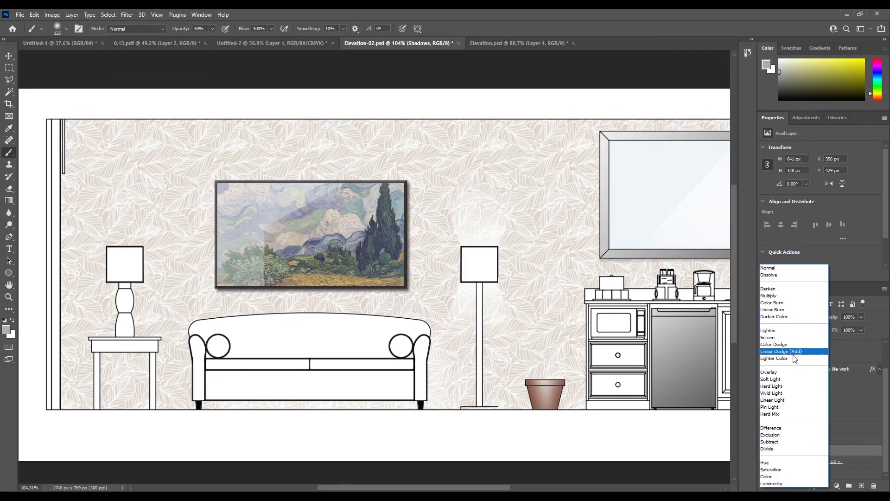
{"action": "left_click", "coordinate": [781, 310]}
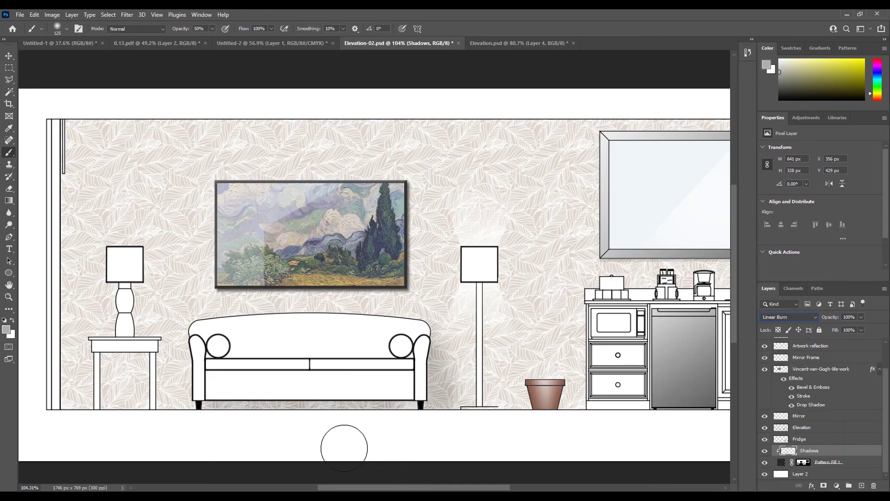
{"action": "left_click", "coordinate": [795, 319]}
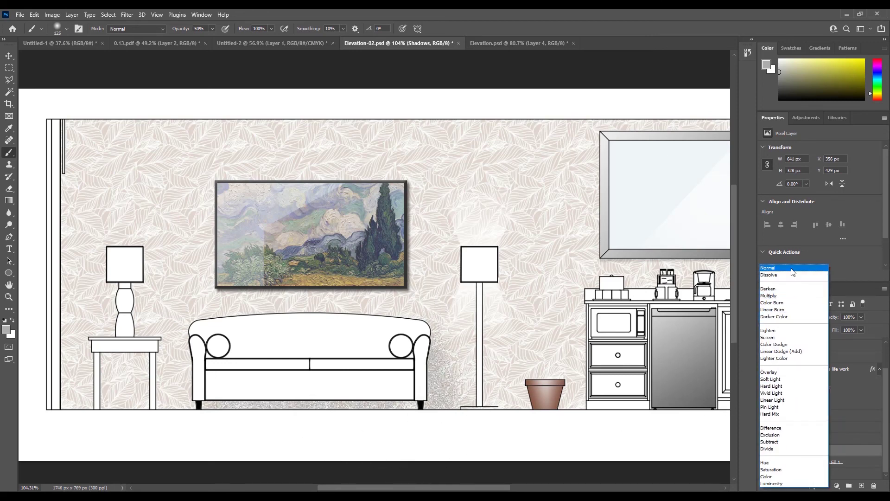
{"action": "left_click", "coordinate": [784, 309]}
{"action": "left_click_drag", "start_coordinate": [411, 411], "coordinate": [260, 444]}
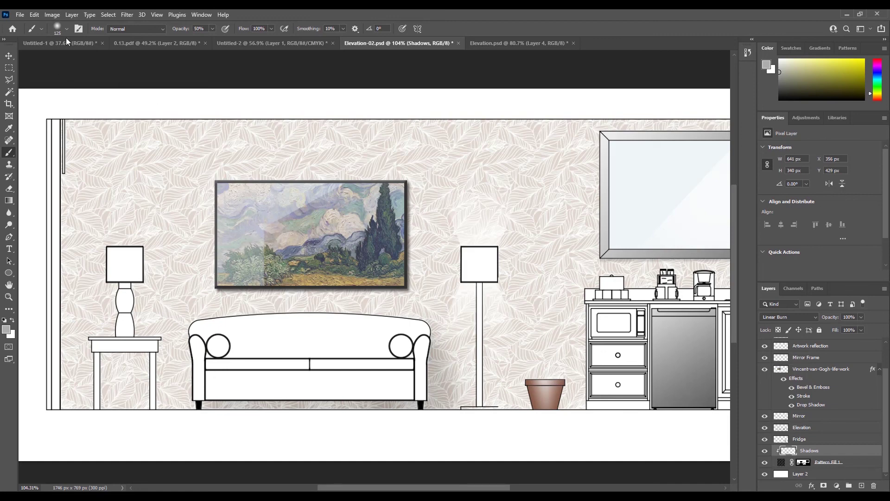
Shade the wall's upper-left corner beside the window line with a 250 px brush at 31% opacity
{"action": "left_click_drag", "start_coordinate": [212, 31], "coordinate": [206, 42]}
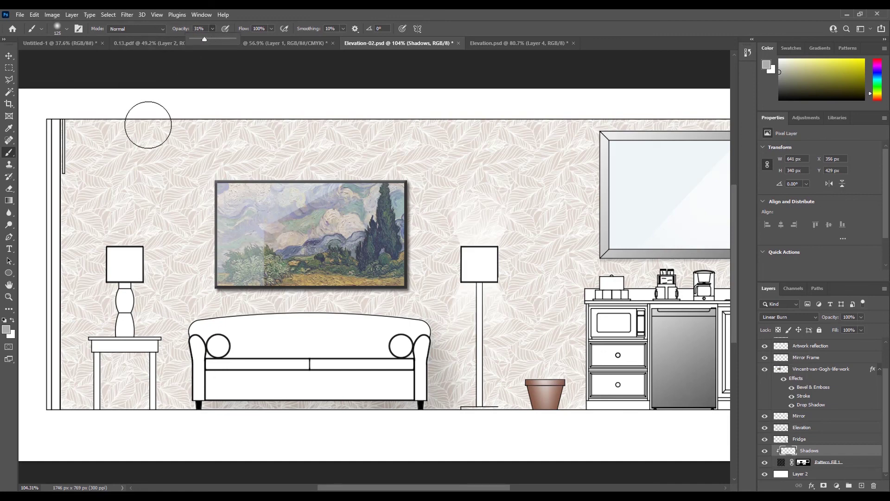
{"action": "key", "text": "bracketright"}
{"action": "key", "text": "bracketright"}
{"action": "key", "text": "bracketright"}
{"action": "key", "text": "bracketright"}
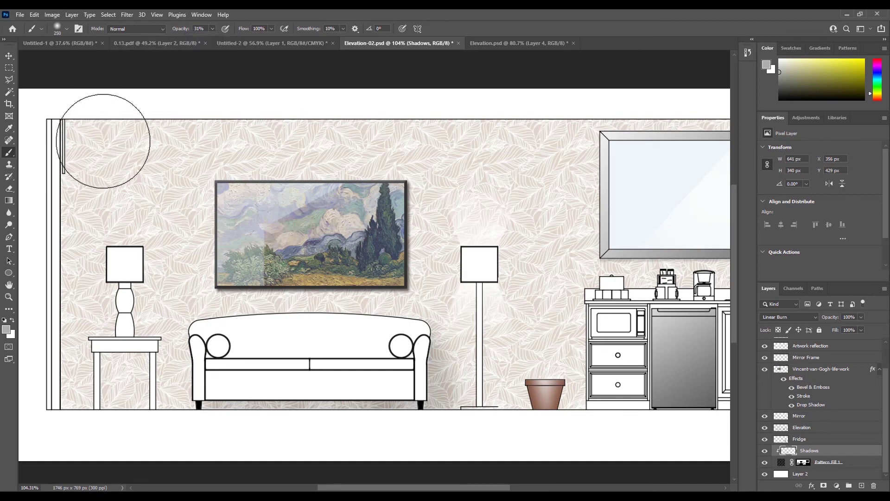
{"action": "mouse_move", "coordinate": [110, 138]}
{"action": "left_mouse_down"}
{"action": "mouse_move", "coordinate": [79, 139]}
{"action": "mouse_move", "coordinate": [70, 179]}
{"action": "mouse_move", "coordinate": [86, 209]}
{"action": "left_mouse_up"}
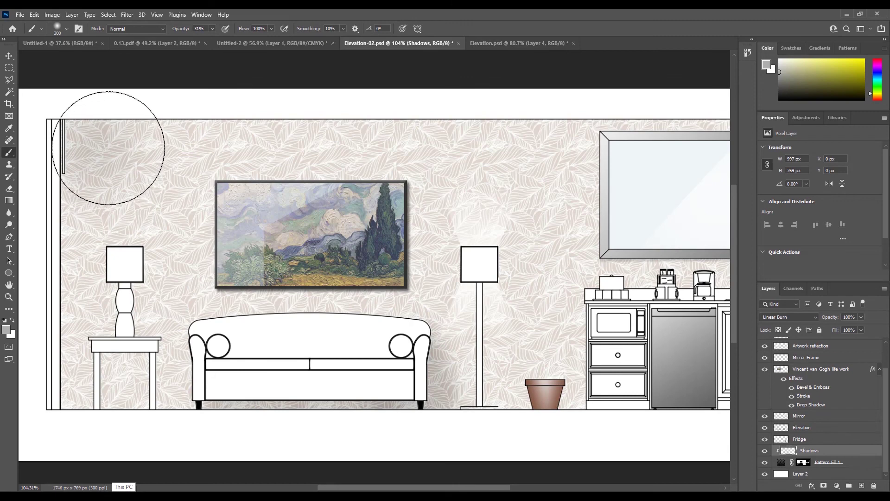
Blend and extend the wallpaper shading along the wall with a 500 px brush at 11% opacity
{"action": "left_click", "coordinate": [211, 29]}
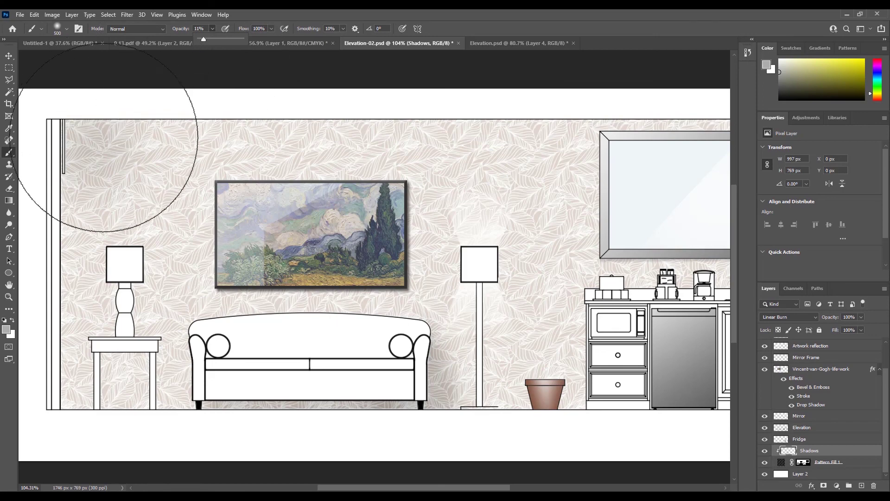
{"action": "mouse_move", "coordinate": [108, 145]}
{"action": "left_mouse_down"}
{"action": "mouse_move", "coordinate": [87, 186]}
{"action": "mouse_move", "coordinate": [80, 182]}
{"action": "mouse_move", "coordinate": [64, 206]}
{"action": "left_mouse_up"}
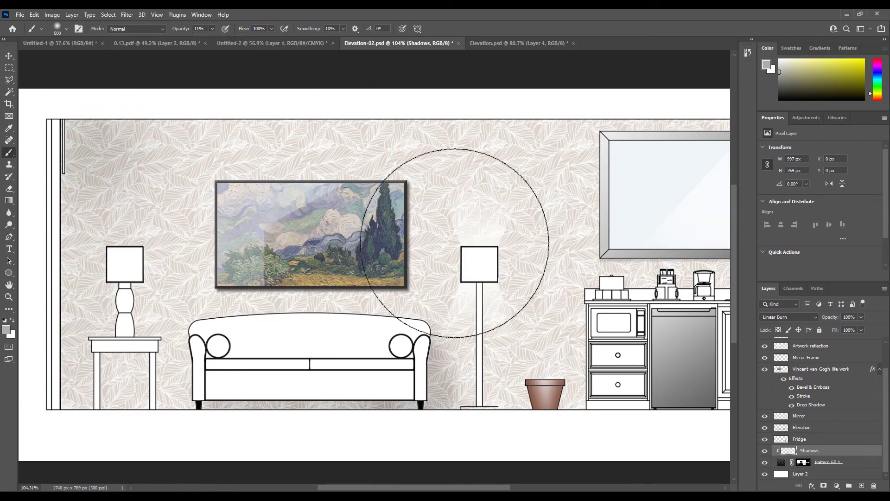
{"action": "scroll", "coordinate": [242, 273], "scroll_direction": "down", "scroll_amount": 2}
{"action": "scroll", "coordinate": [241, 273], "scroll_direction": "down", "scroll_amount": 1}
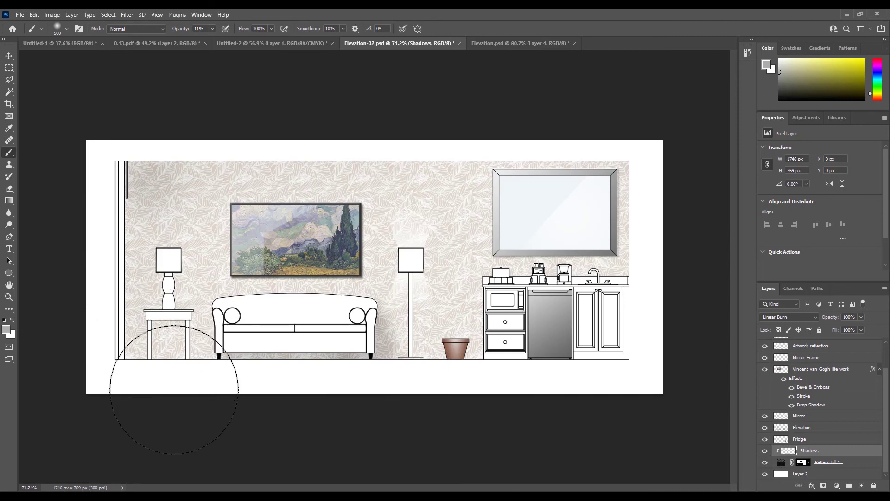
Reduce the brush size to 175 px for smaller shadows near the furniture and plant pot
{"action": "key", "text": "bracketleft"}
{"action": "key", "text": "bracketleft"}
{"action": "key", "text": "bracketleft"}
{"action": "key", "text": "bracketleft"}
{"action": "key", "text": "bracketleft"}
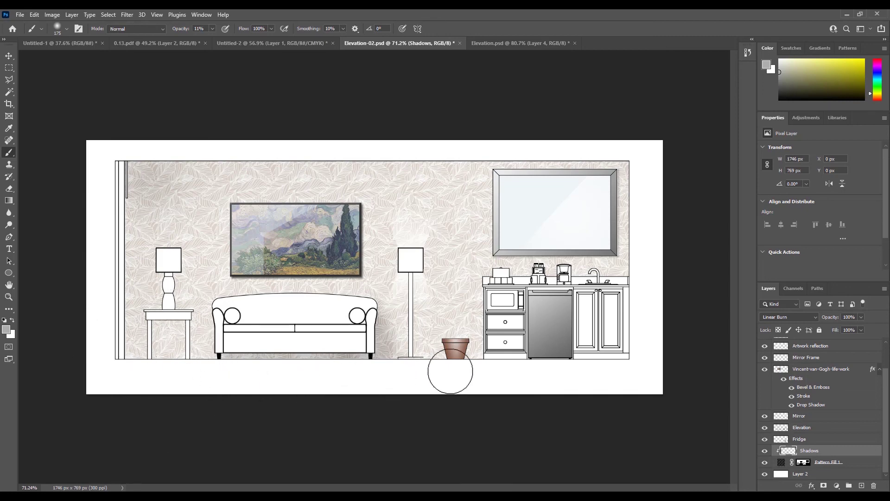
Switch to Elevation.psd and lower the opacity of the wall shading on Layer 4 to 36%
{"action": "left_click", "coordinate": [510, 44]}
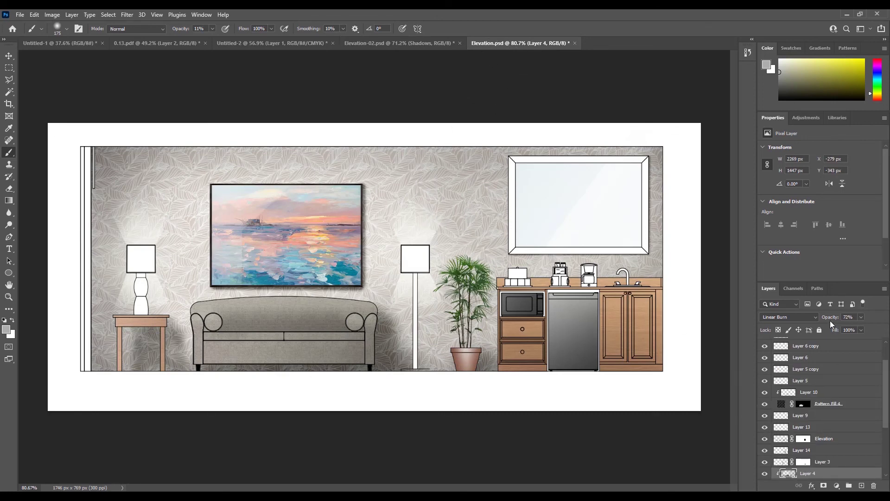
{"action": "left_click_drag", "start_coordinate": [854, 328], "coordinate": [846, 326]}
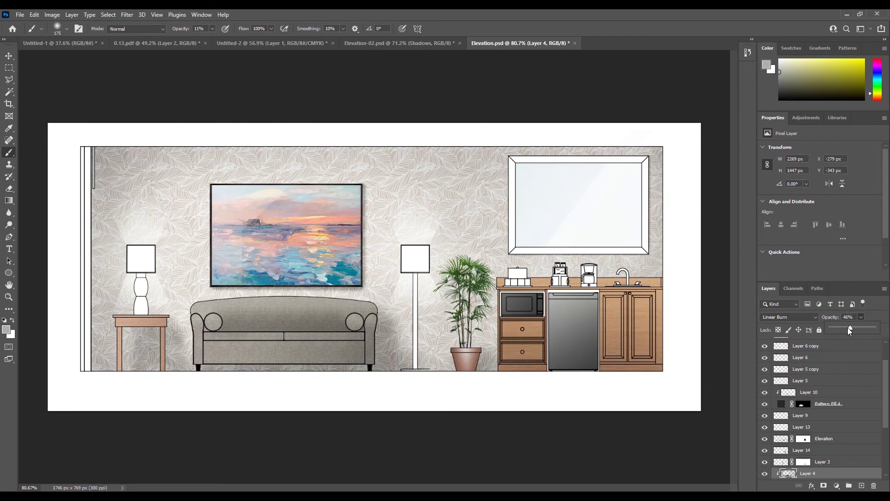
{"action": "left_click_drag", "start_coordinate": [848, 328], "coordinate": [847, 327]}
{"action": "left_click_drag", "start_coordinate": [849, 330], "coordinate": [847, 331]}
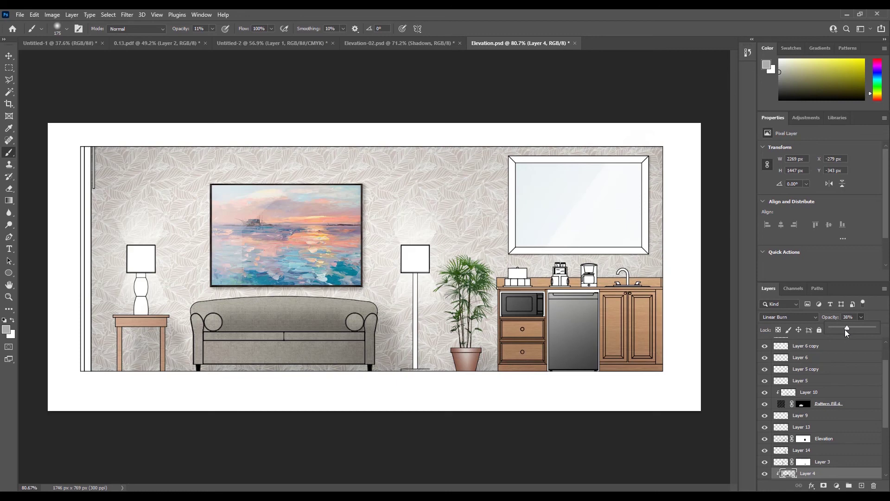